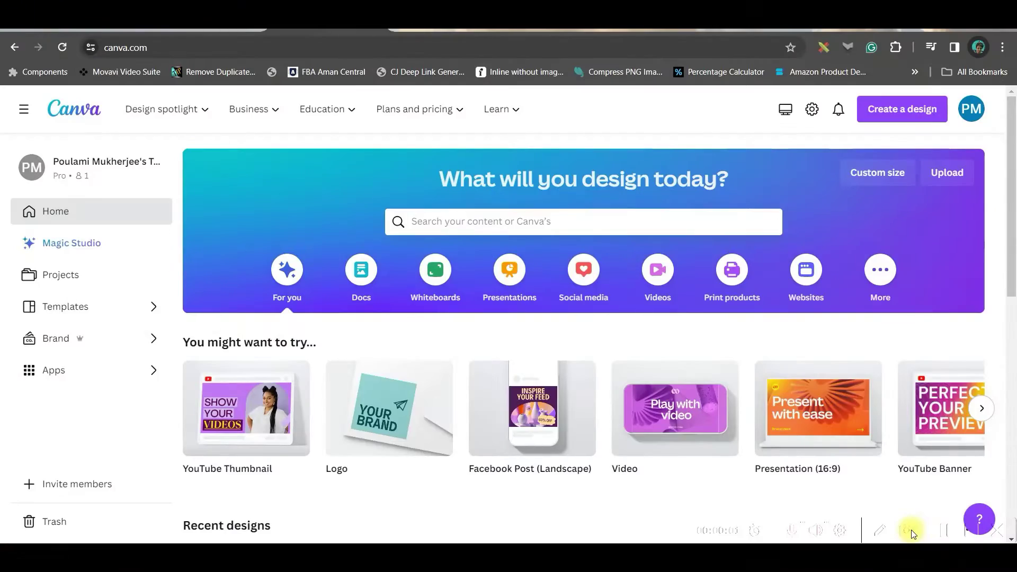
Create a blank YouTube Video design and start Magic Write from the Canva Assistant
left_click(483, 222)
type("YouTube Video")
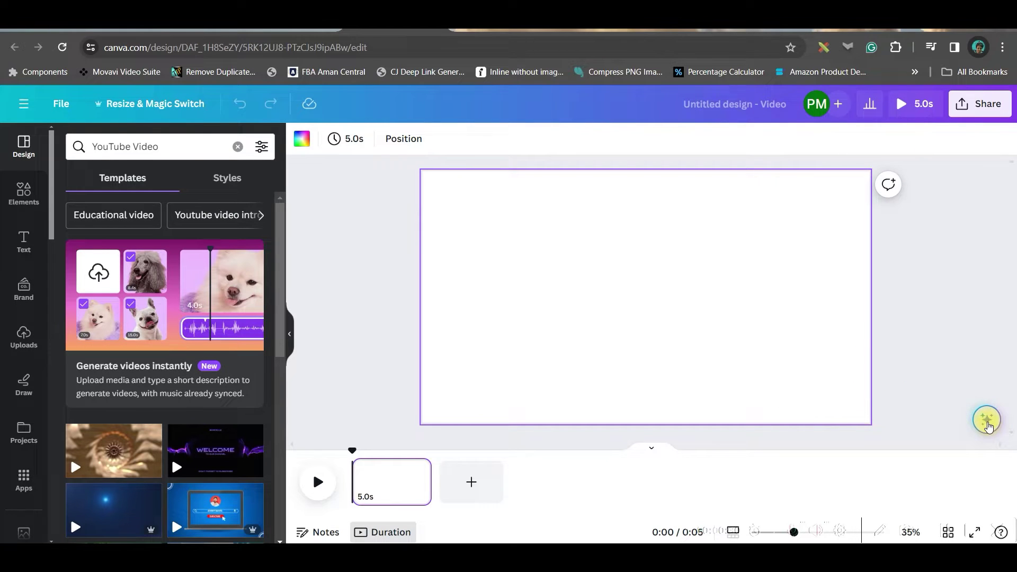
left_click(989, 426)
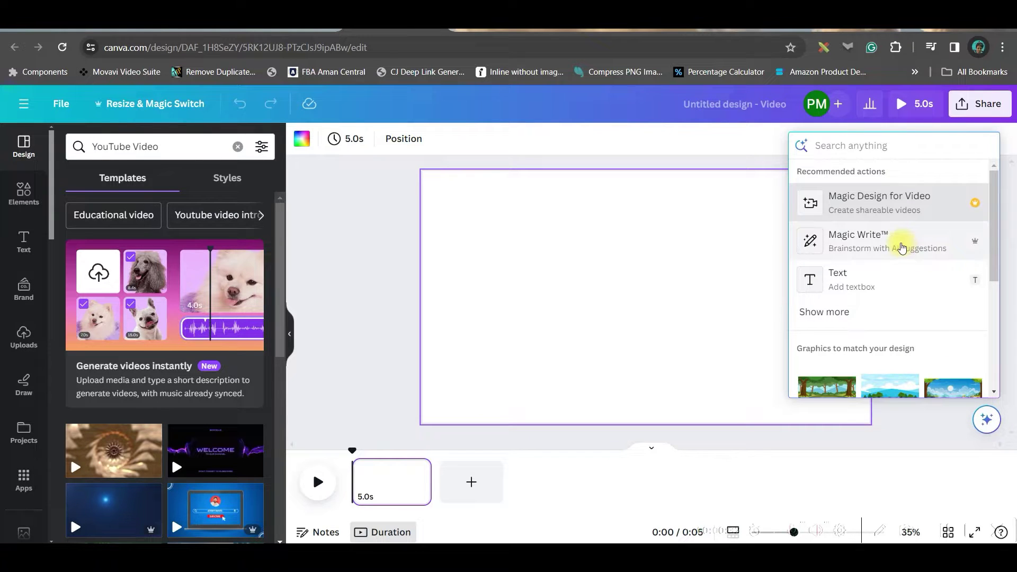
left_click(902, 248)
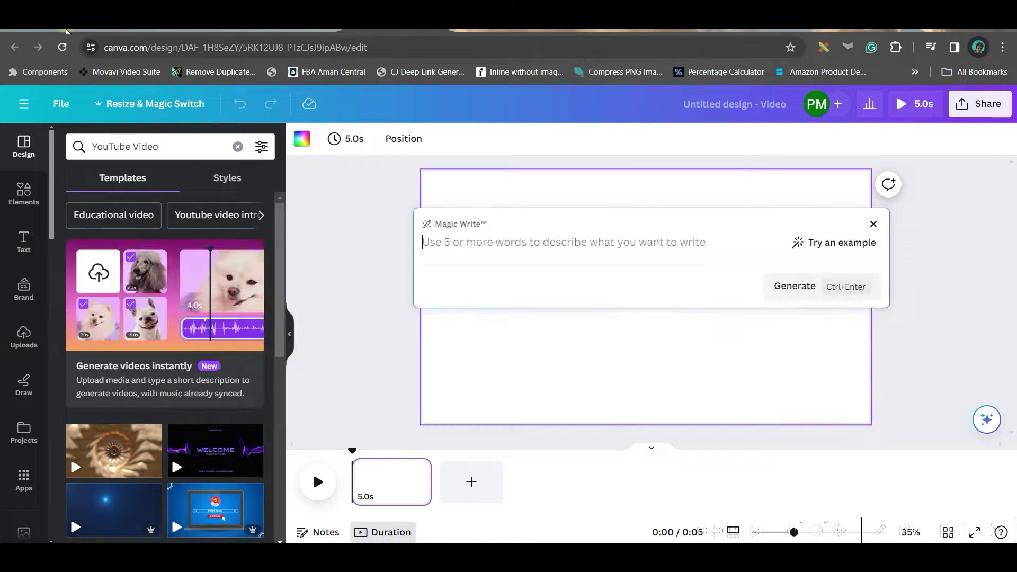
Paste the ChatGPT scene-script prompt into Magic Write and generate the 10-scene Solar System script
left_click(40, 32)
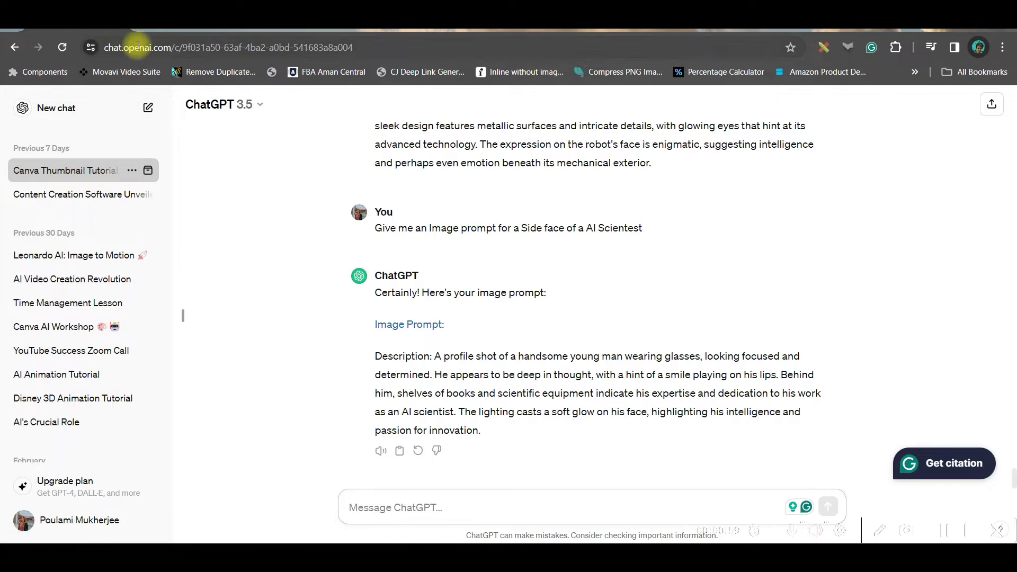
left_click(505, 29)
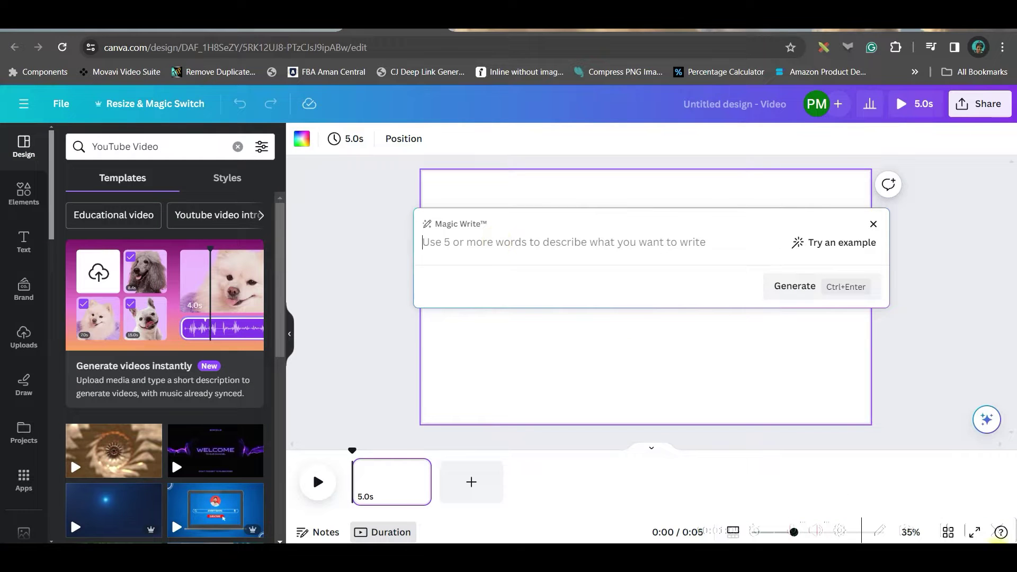
type("Please write a script of 10 scenes for a Kids Explainer Video for YouTube on the subject \" Solar System\"")
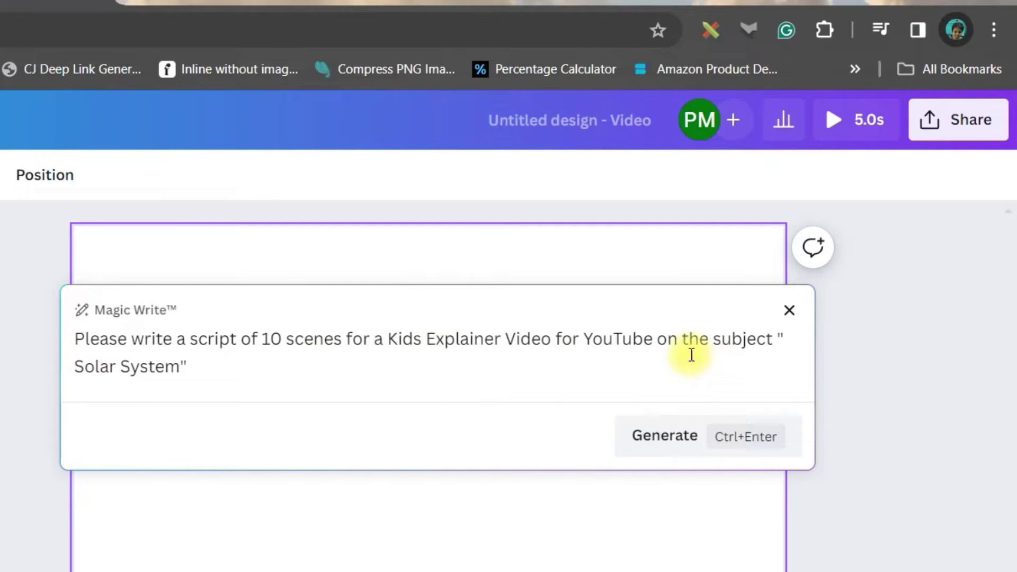
left_click(682, 438)
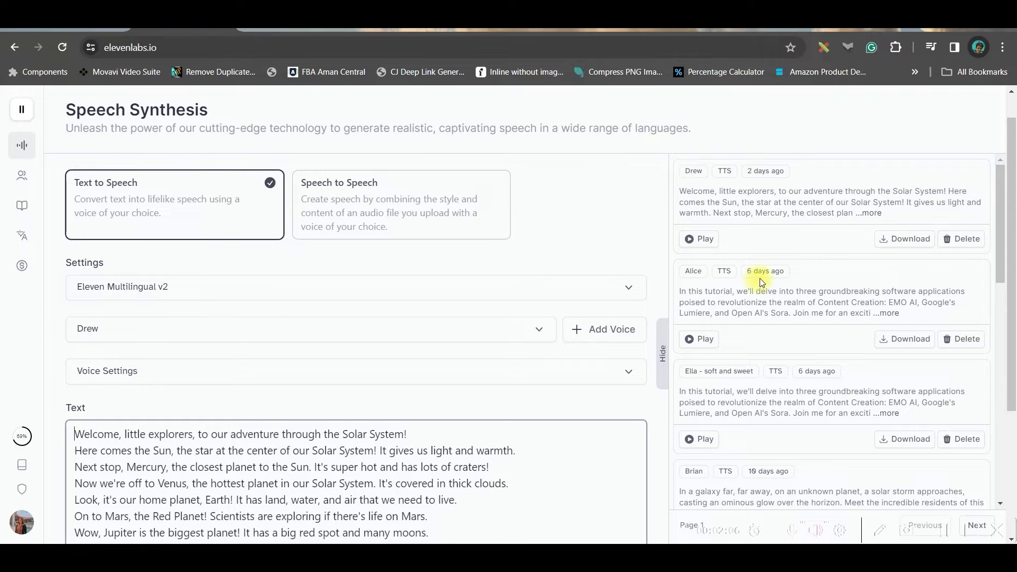
scroll(432, 295, "down", 3)
Select the whole narration script, keep Drew as narrator voice and generate the speech
left_click(190, 461)
left_click_drag(190, 460, 92, 260)
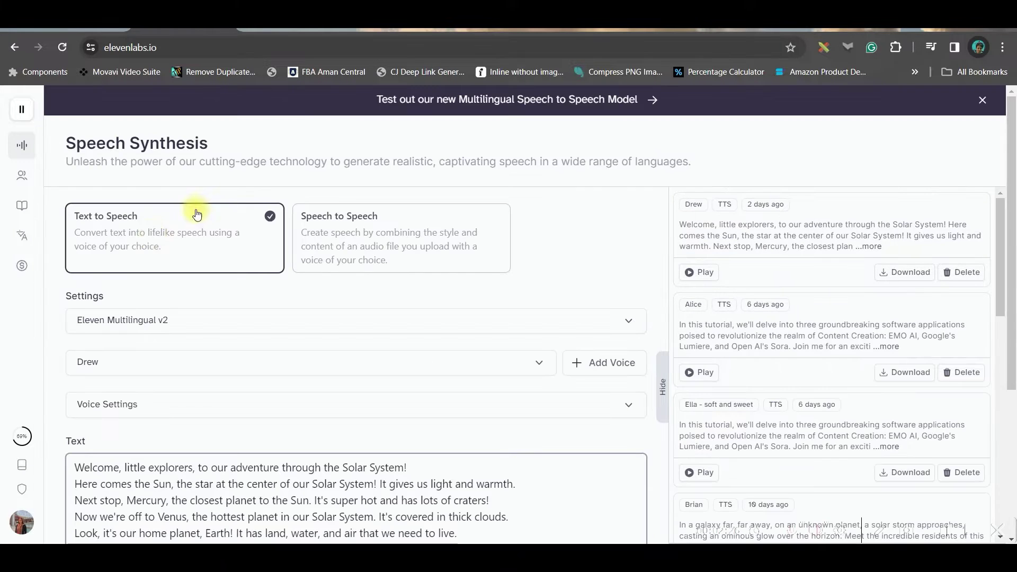
left_click(322, 364)
scroll(324, 431, "down", 3)
scroll(238, 477, "down", 2)
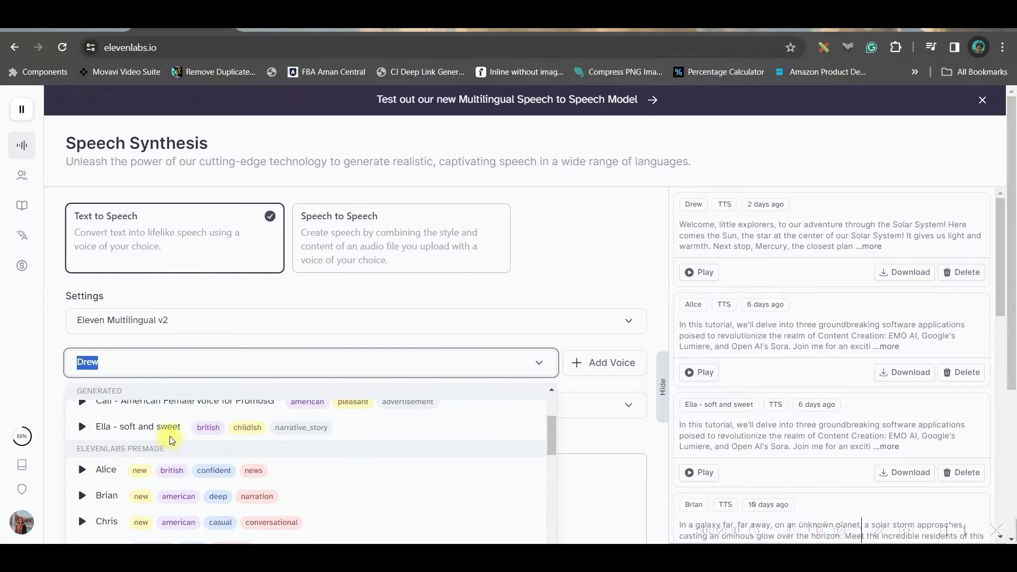
scroll(167, 433, "up", 3)
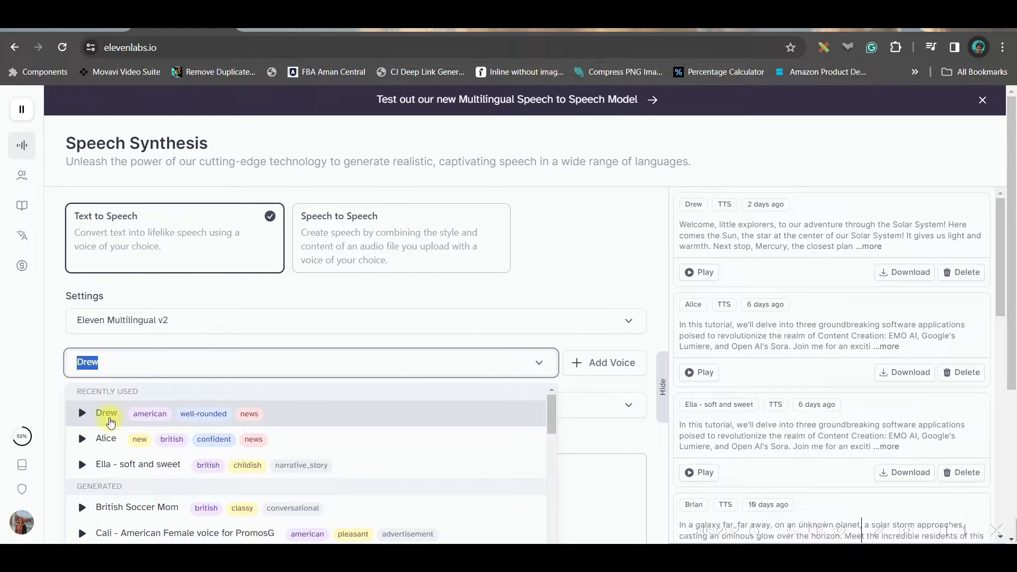
left_click(127, 421)
scroll(334, 509, "down", 3)
left_click(344, 514)
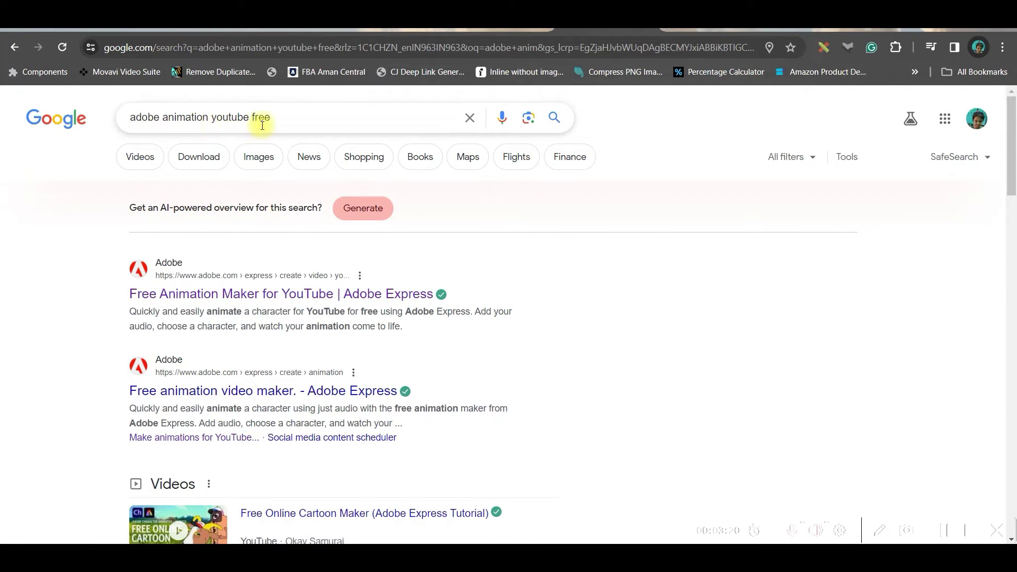
Launch Adobe Express's Animate from audio tool from the 'Free Animation Maker for YouTube' result
left_click(286, 295)
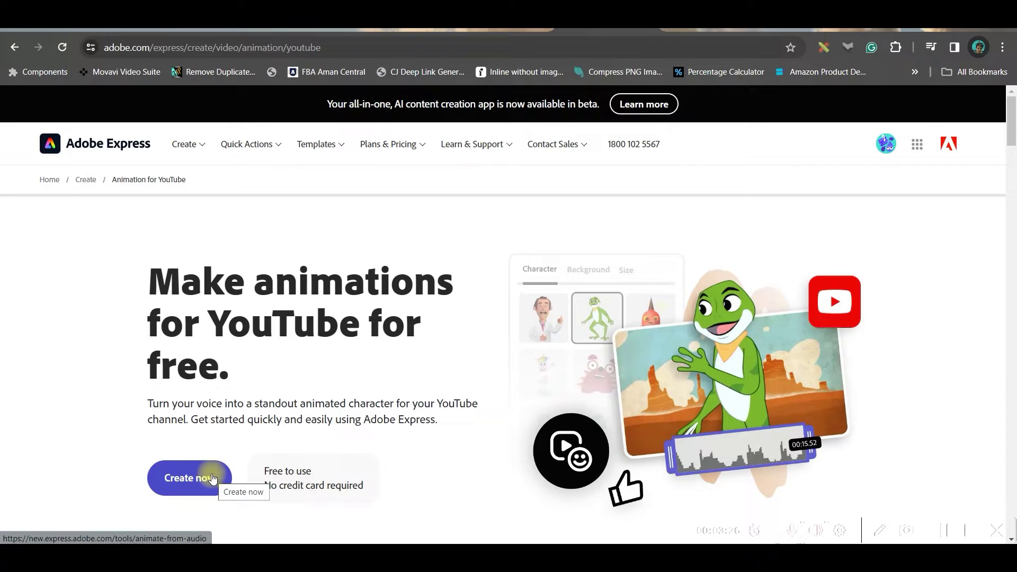
left_click(195, 481)
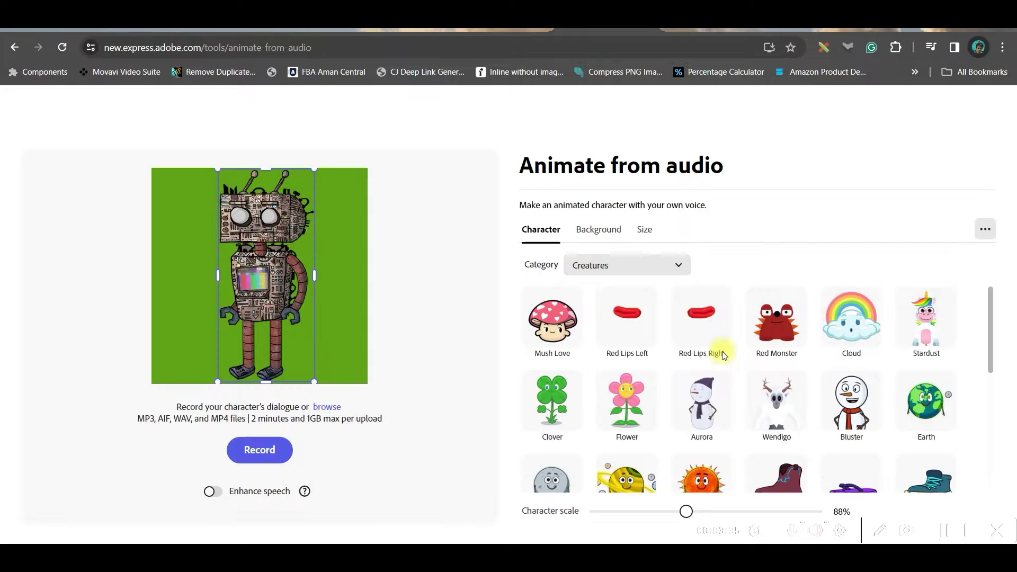
scroll(723, 352, "down", 2)
scroll(724, 391, "down", 3)
scroll(726, 405, "up", 2)
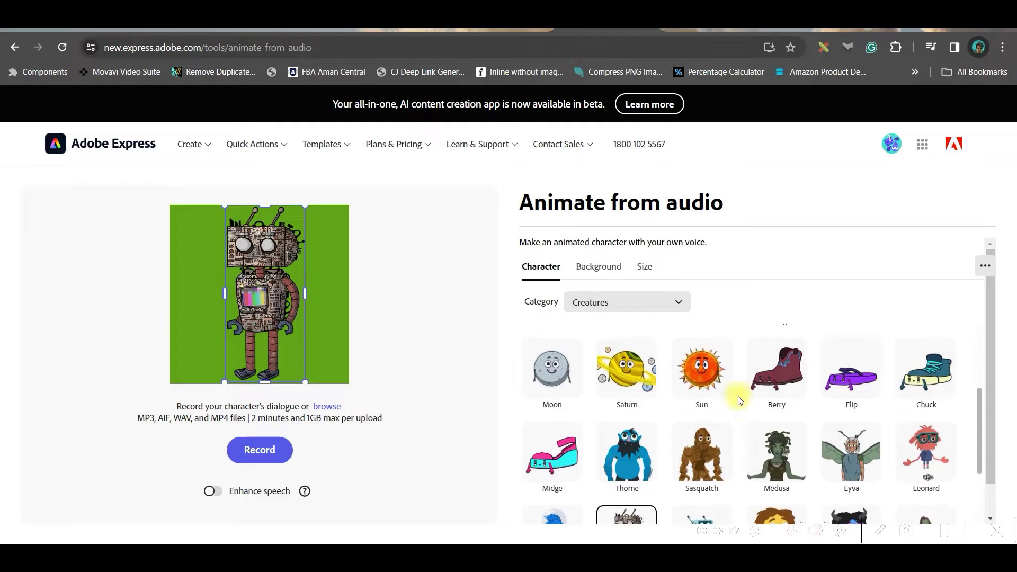
scroll(738, 396, "down", 3)
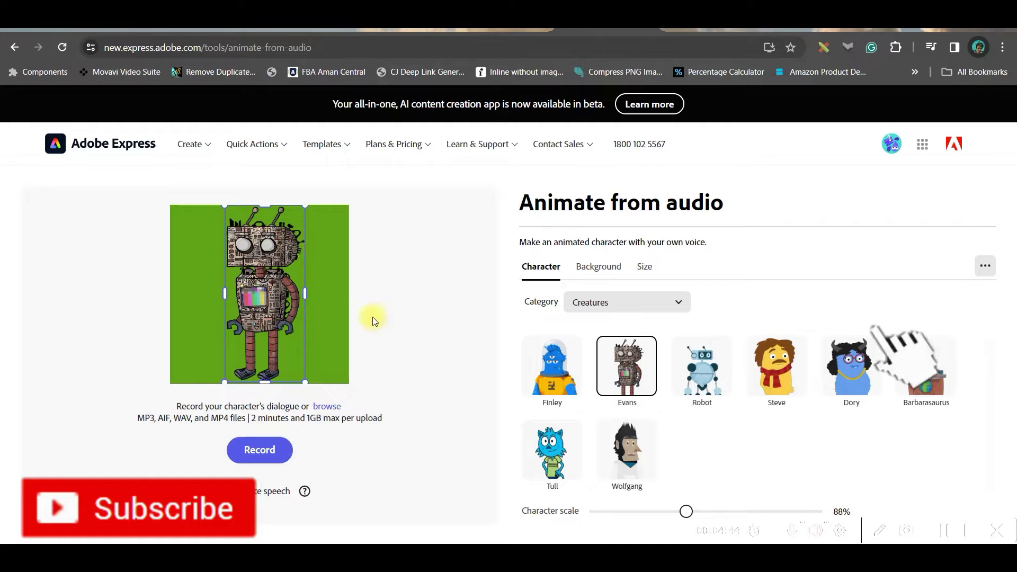
Scale the robot character down to 80% and nudge it slightly left
left_click_drag(226, 294, 231, 294)
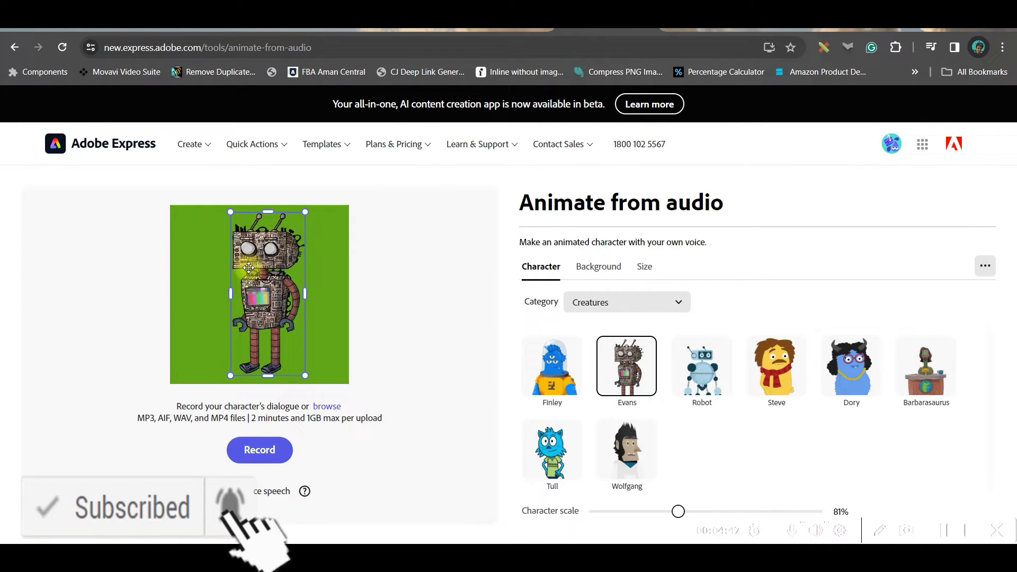
left_click_drag(306, 216, 309, 222)
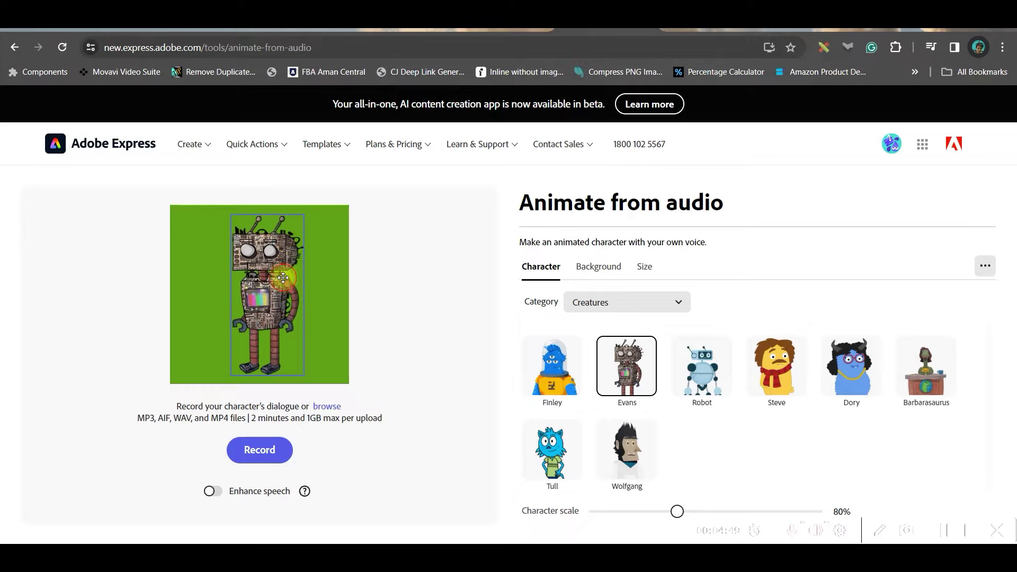
left_click_drag(283, 277, 274, 278)
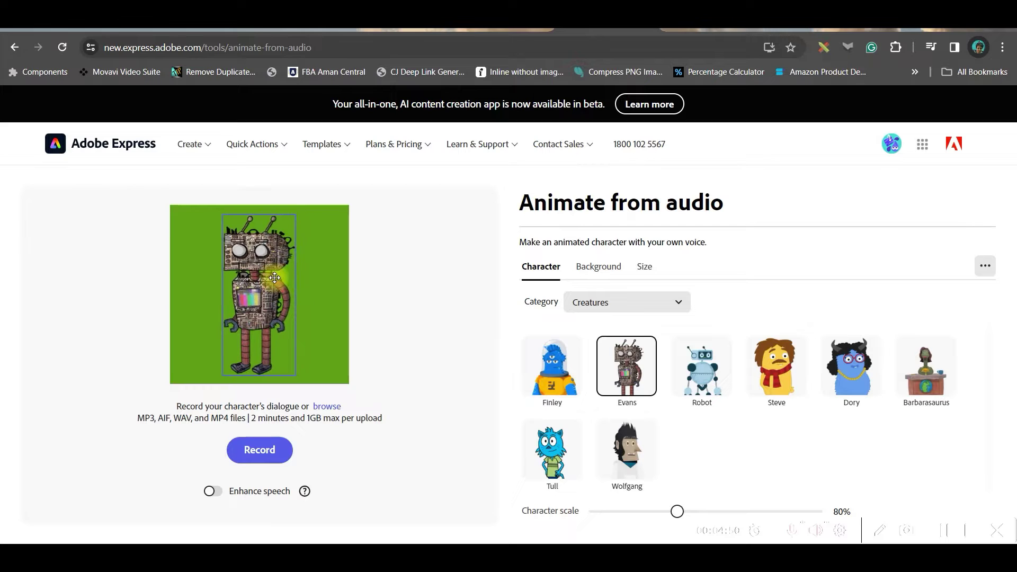
Set a brighter green custom colour as the character's background
left_click(598, 267)
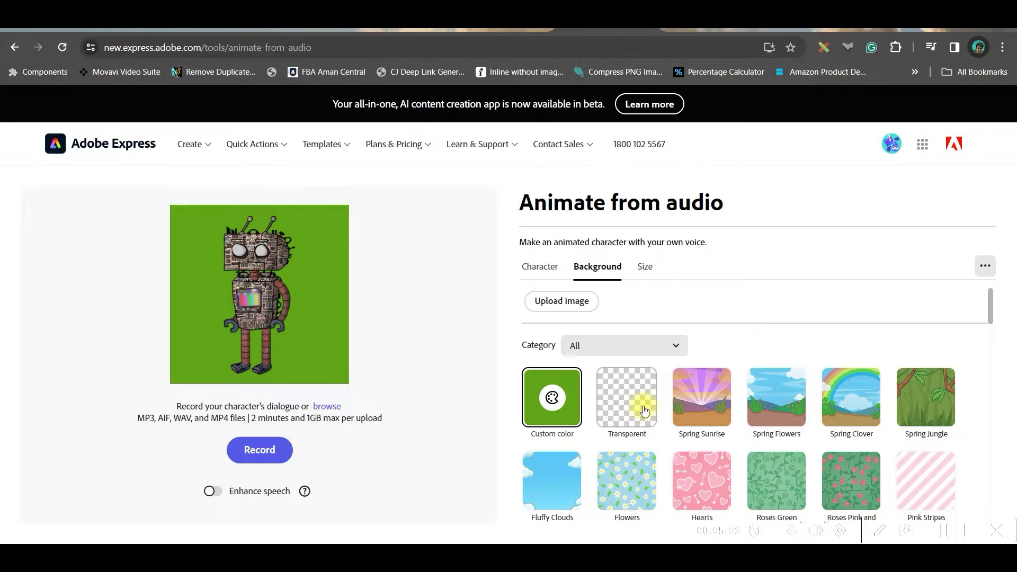
left_click(550, 403)
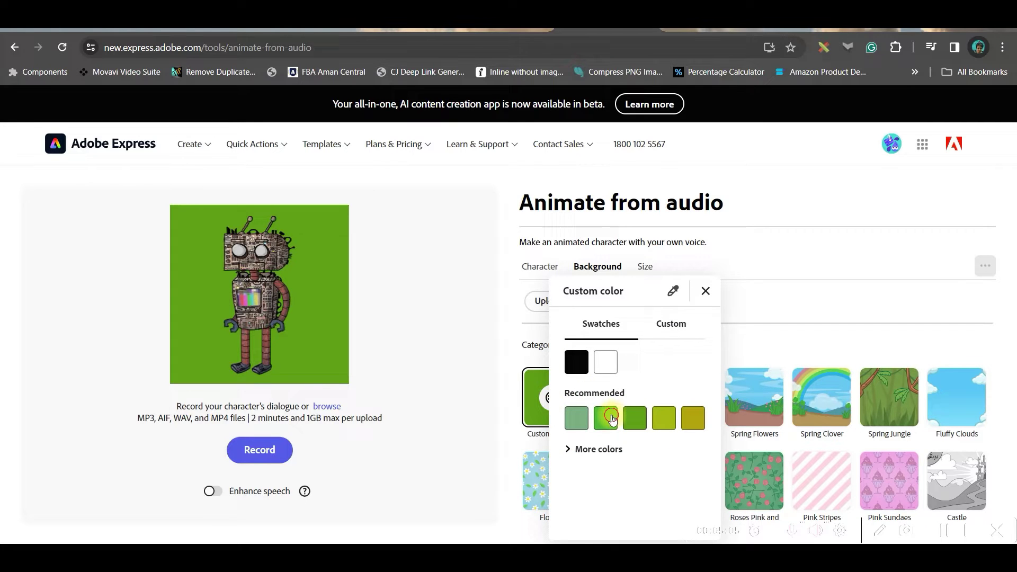
left_click(607, 418)
left_click(762, 310)
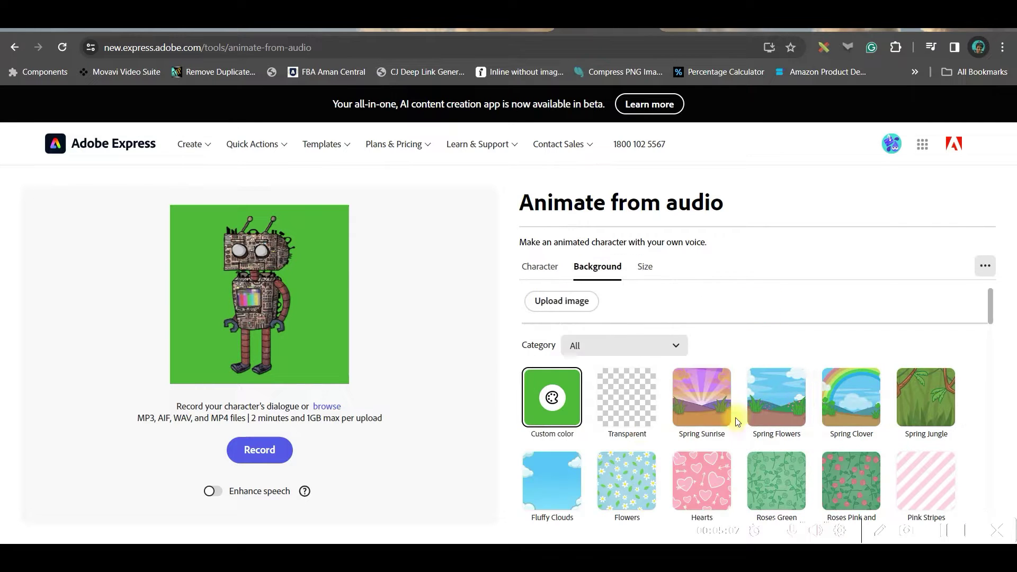
left_click(646, 270)
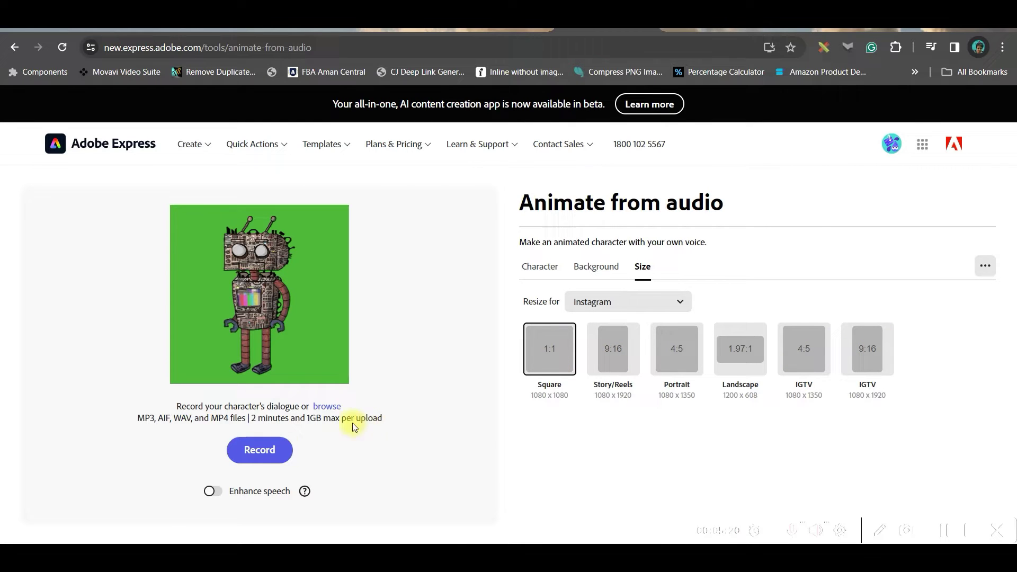
Upload neptune to ending.mp3 from the AUDIO folder and preview the animated robot
left_click(326, 407)
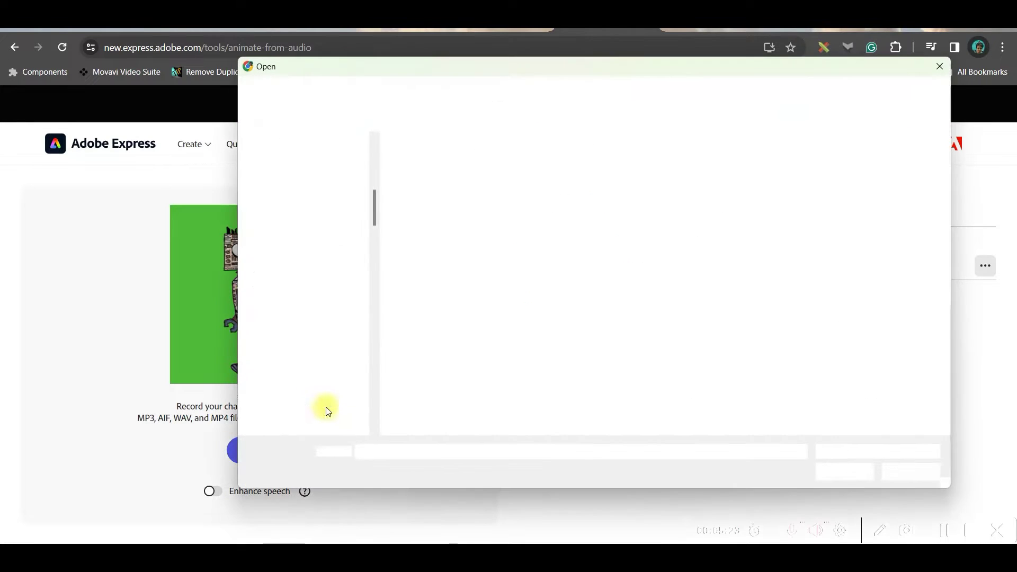
left_click(451, 188)
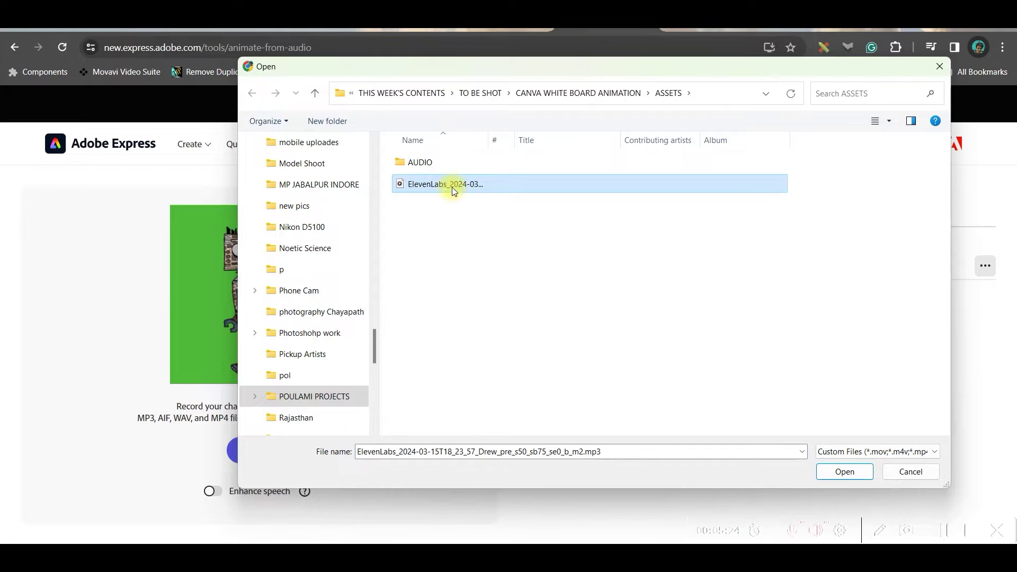
double_click(420, 163)
left_click(566, 373)
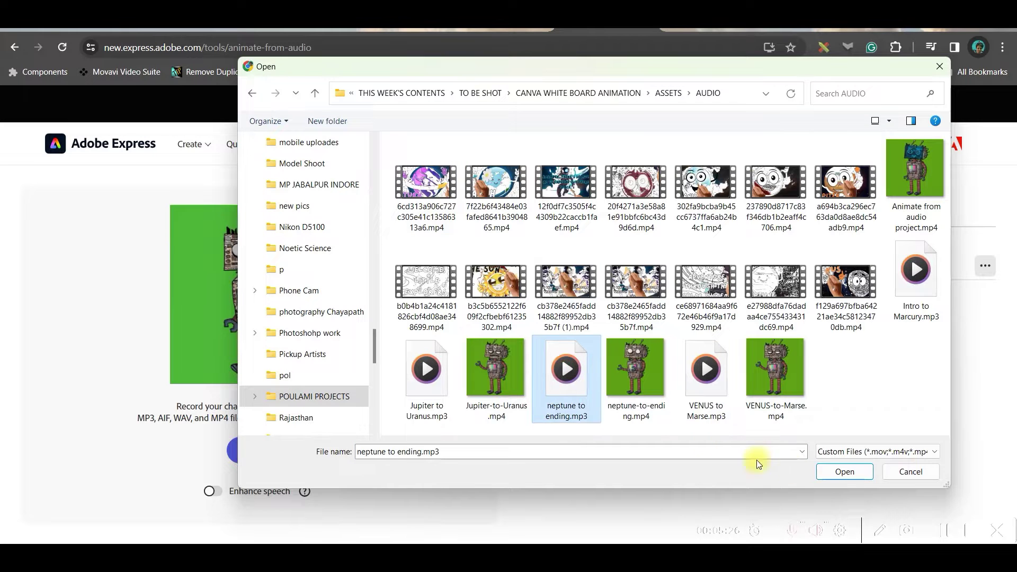
left_click(858, 471)
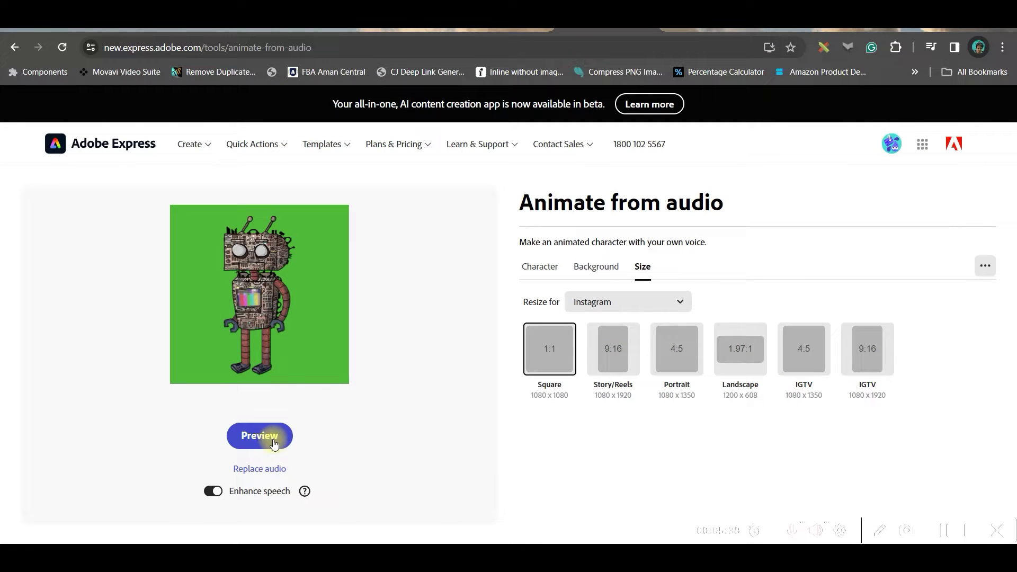
left_click(273, 442)
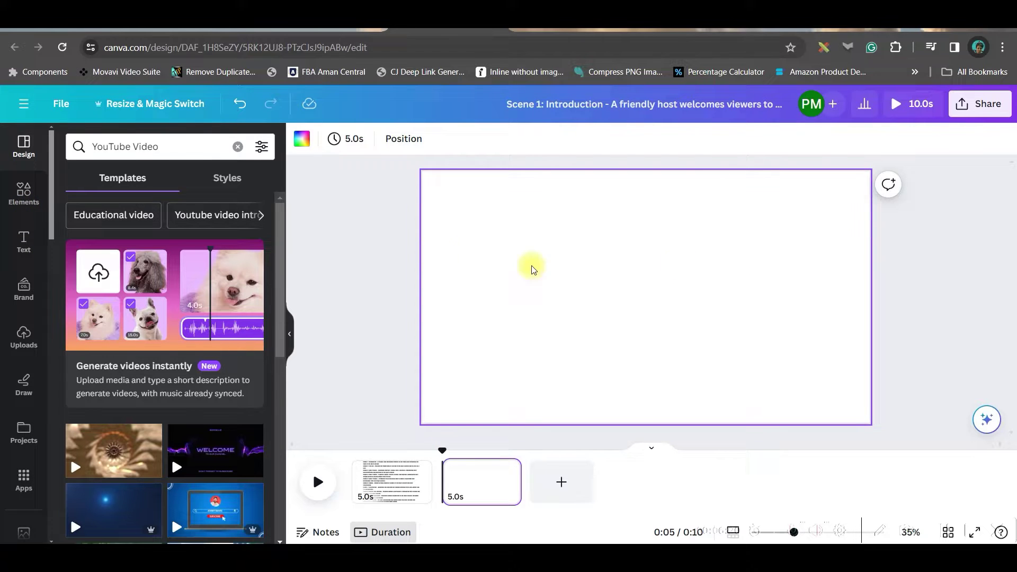
Search Photos for 'Galaxy' and set the spiral galaxy photo as the page background
left_click(24, 200)
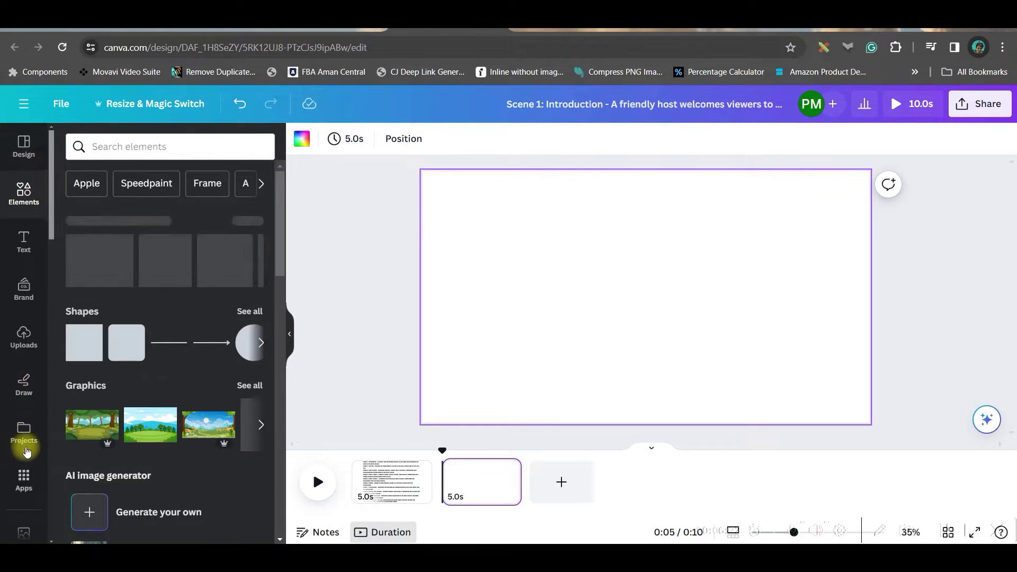
scroll(23, 445, "down", 3)
left_click(24, 340)
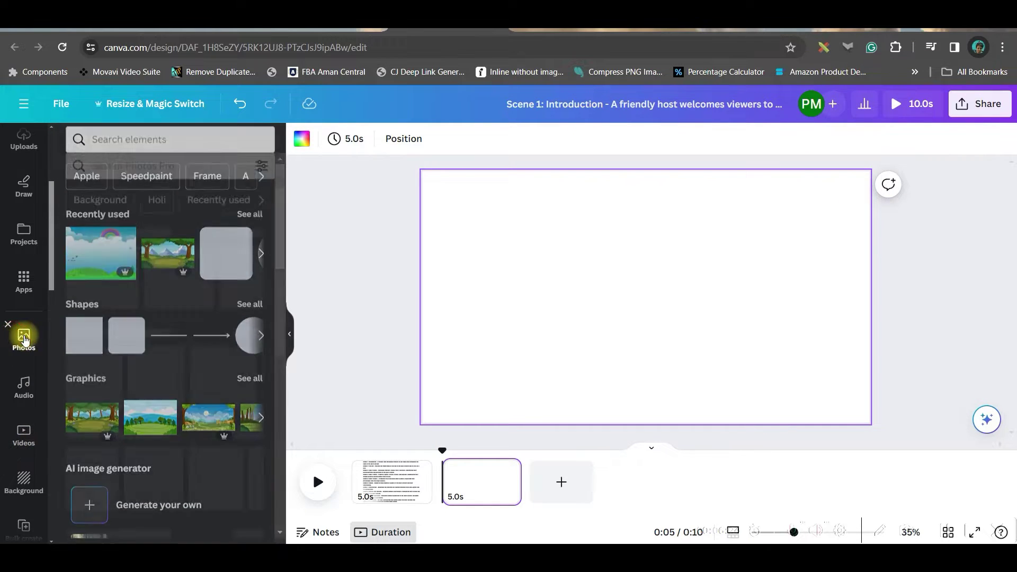
left_click(156, 150)
type("Galaxy")
key("Return")
mouse_move(111, 287)
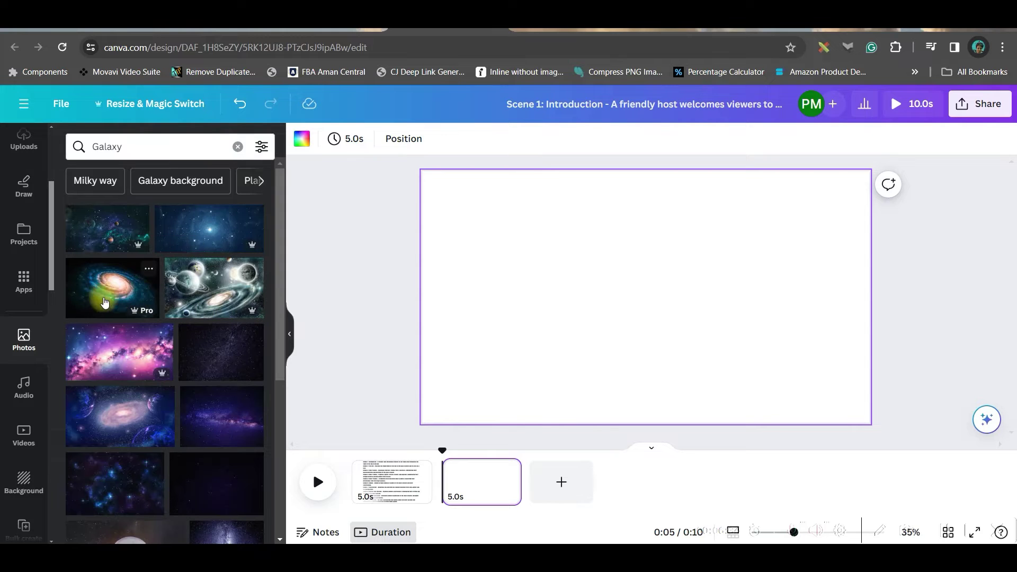
scroll(192, 368, "down", 3)
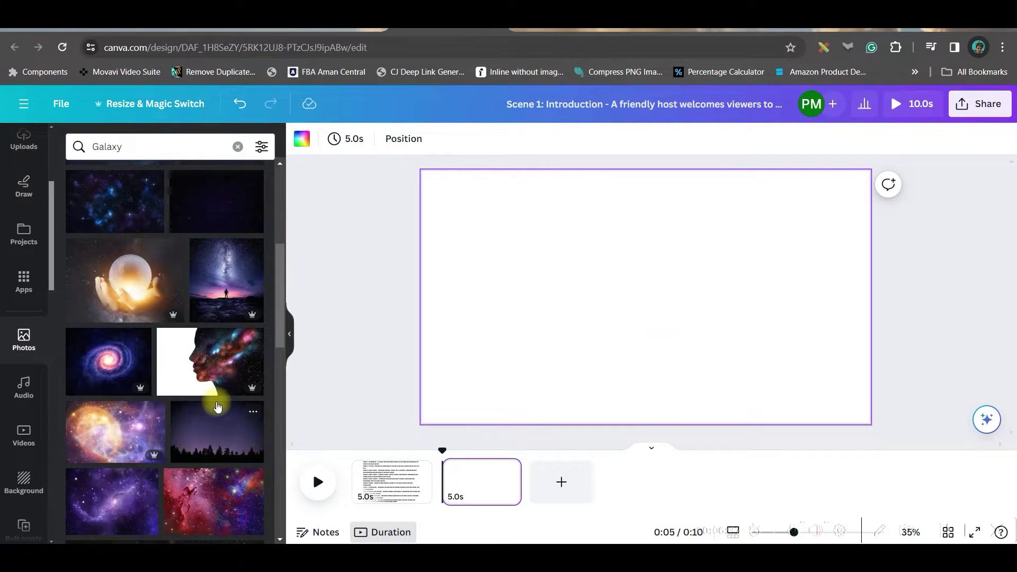
left_click(217, 406)
right_click(608, 311)
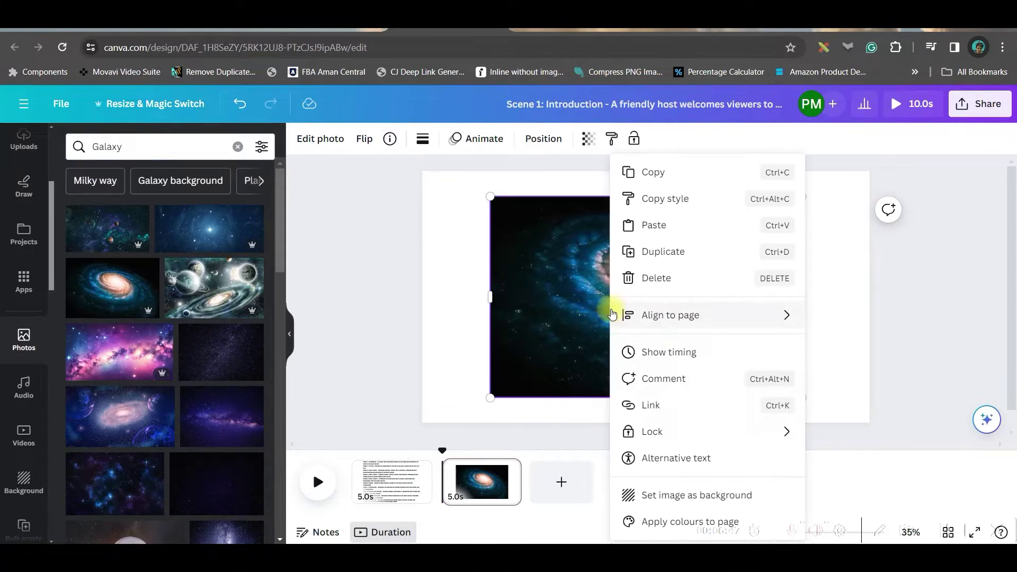
left_click(702, 495)
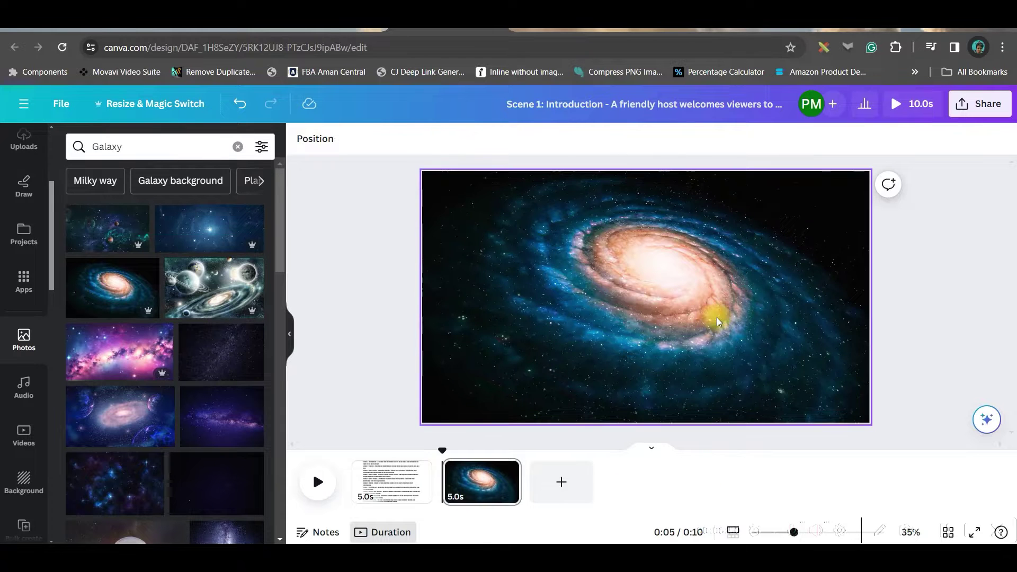
Add two more pages with the planets nebula and pink galaxy photos as their backgrounds
left_click(562, 485)
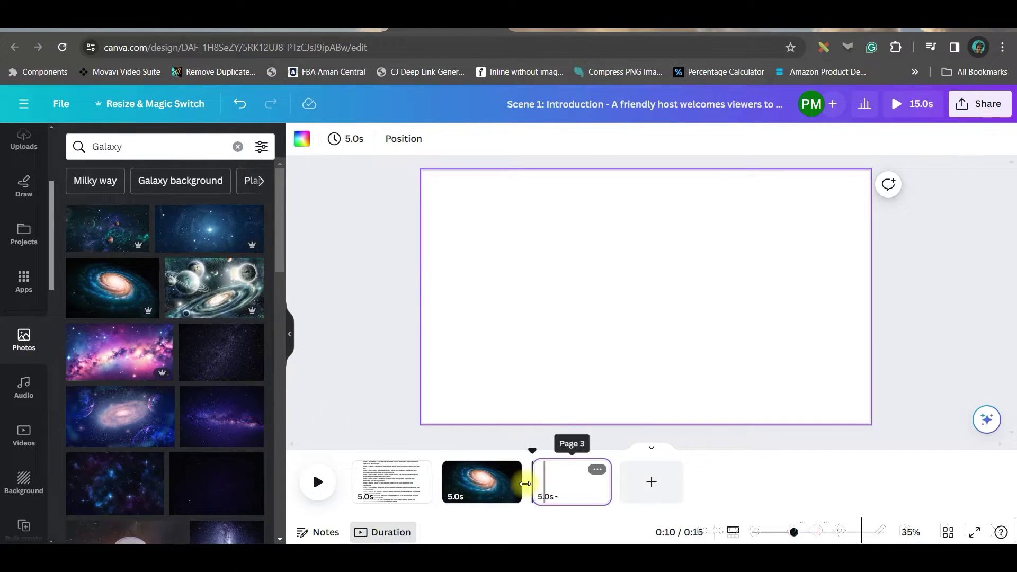
left_click(126, 232)
right_click(684, 291)
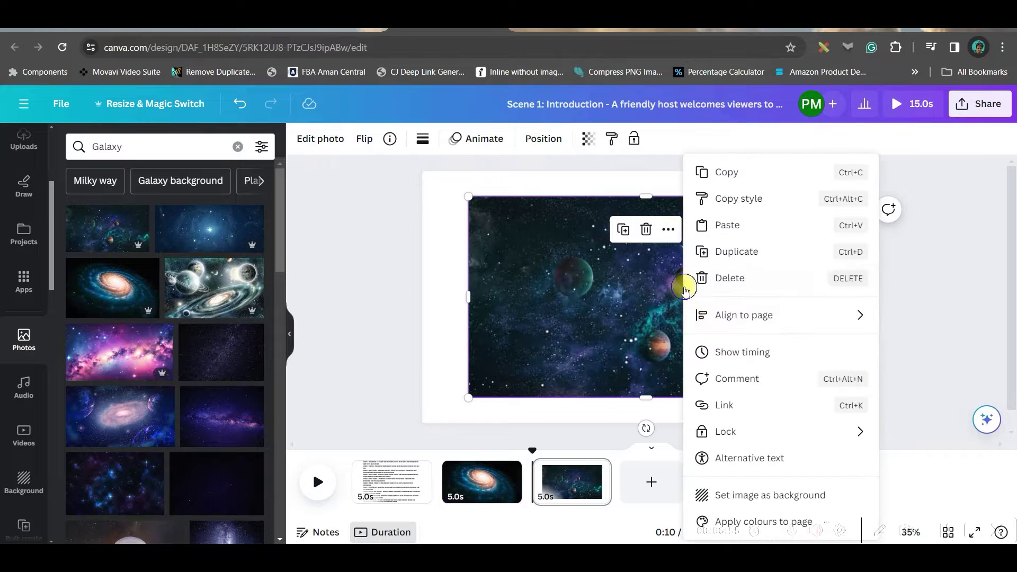
left_click(795, 495)
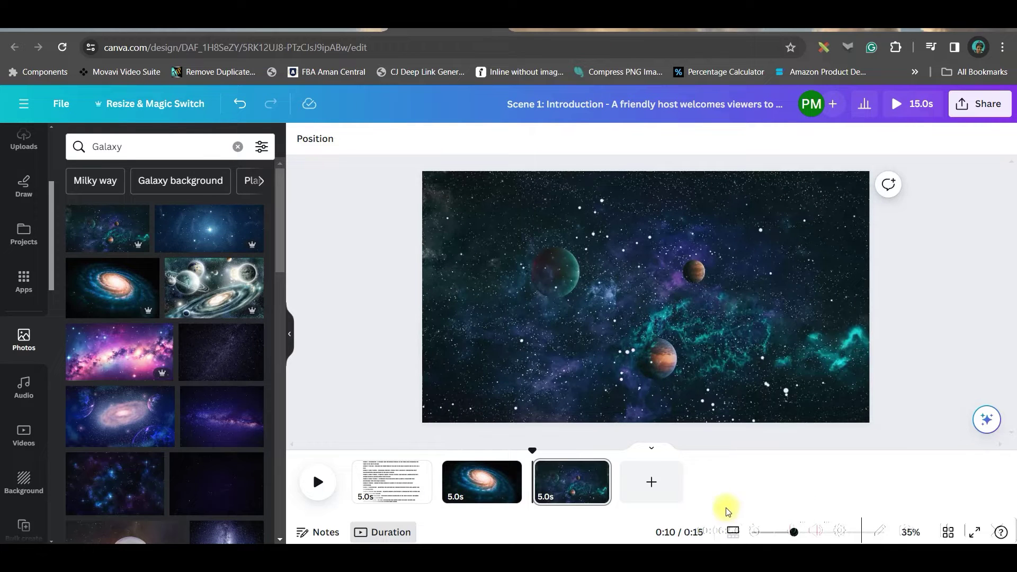
left_click(652, 481)
right_click(650, 374)
left_click(756, 451)
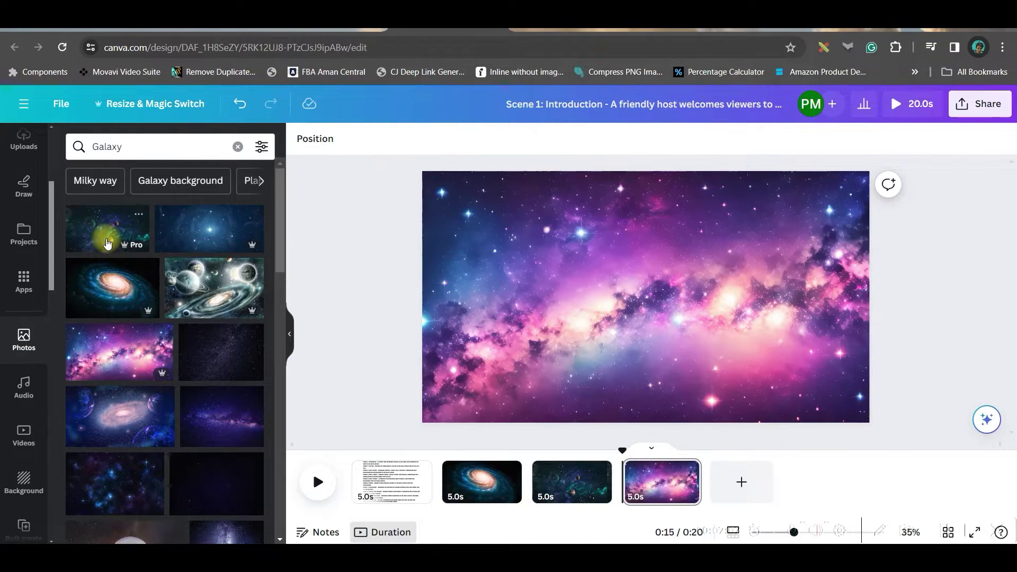
Search Photos for 'Solar System' and add a solar system photo onto the pink galaxy page
left_click(146, 146)
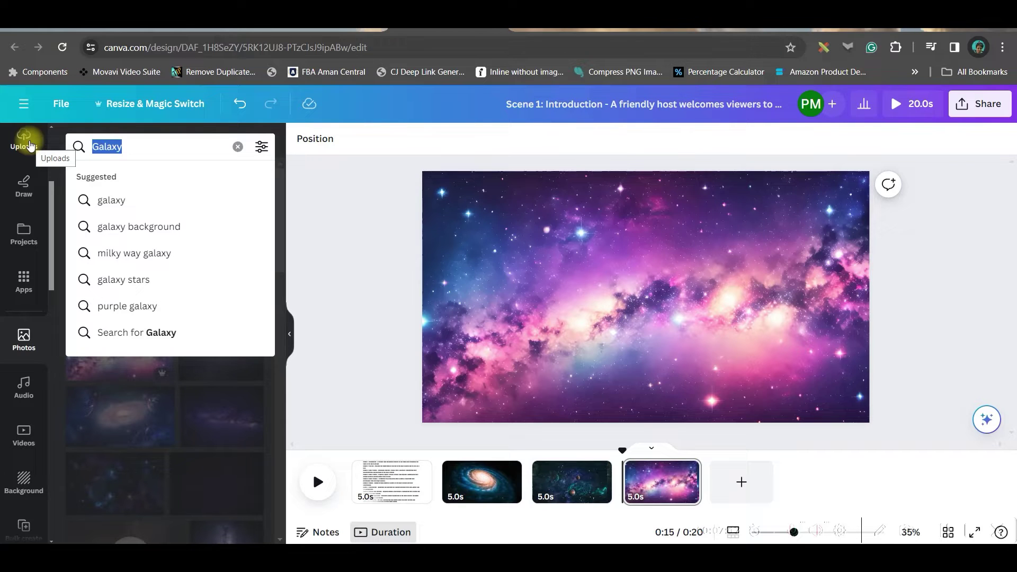
type("Solar System")
key("Return")
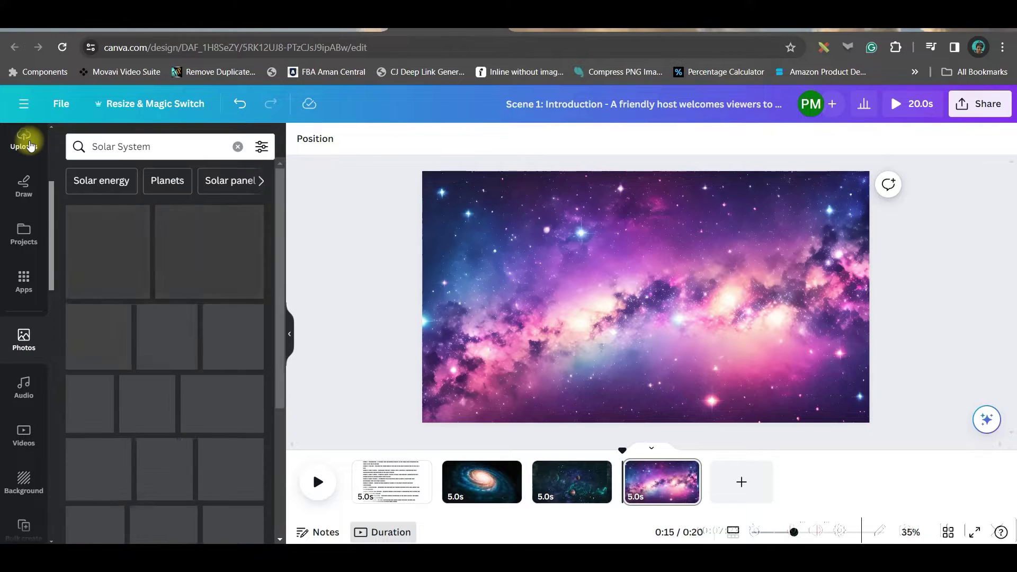
mouse_move(220, 234)
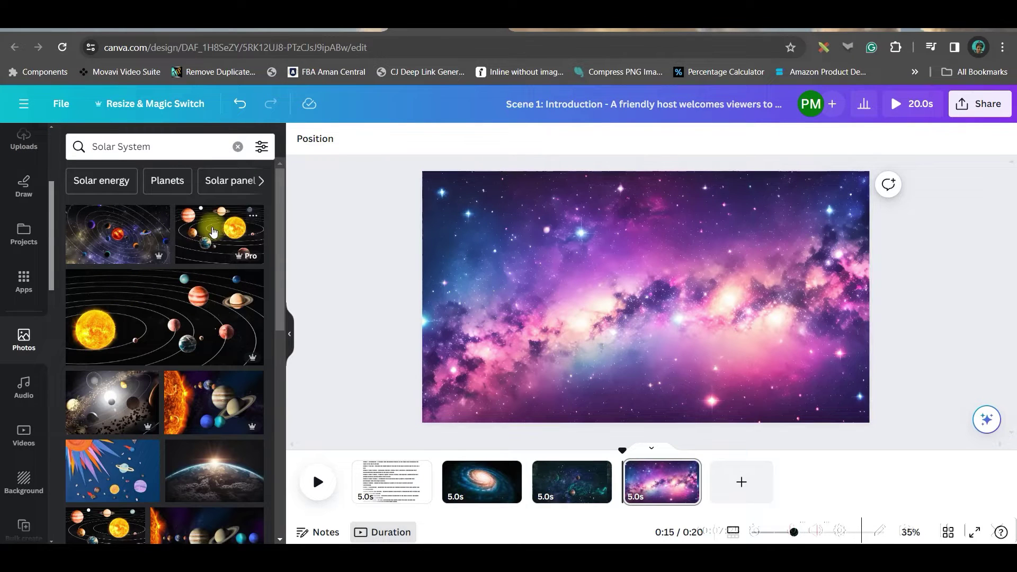
left_click(212, 233)
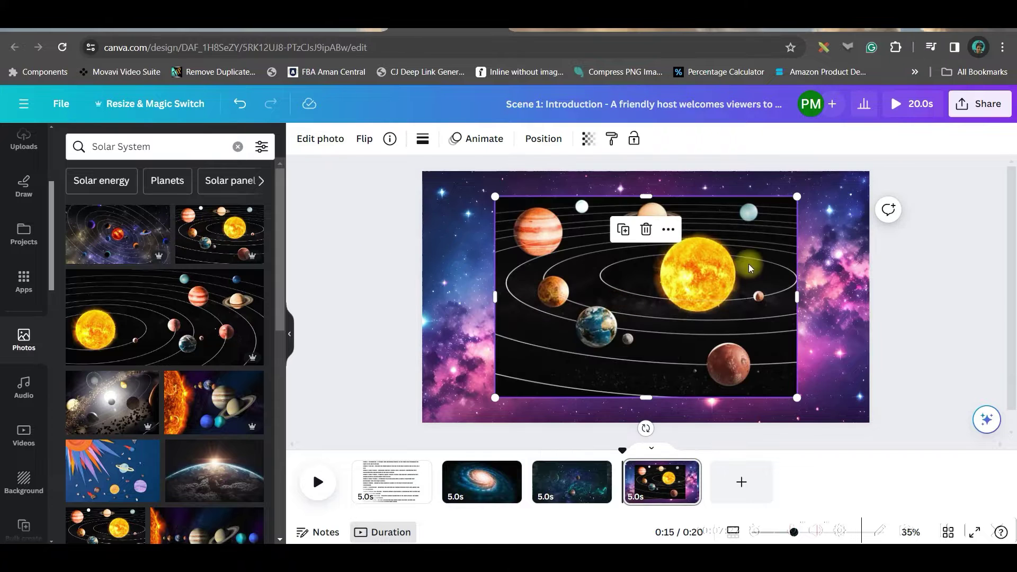
Remove the planets photo's background, enlarge it over the page and move that page to second position
left_click(320, 139)
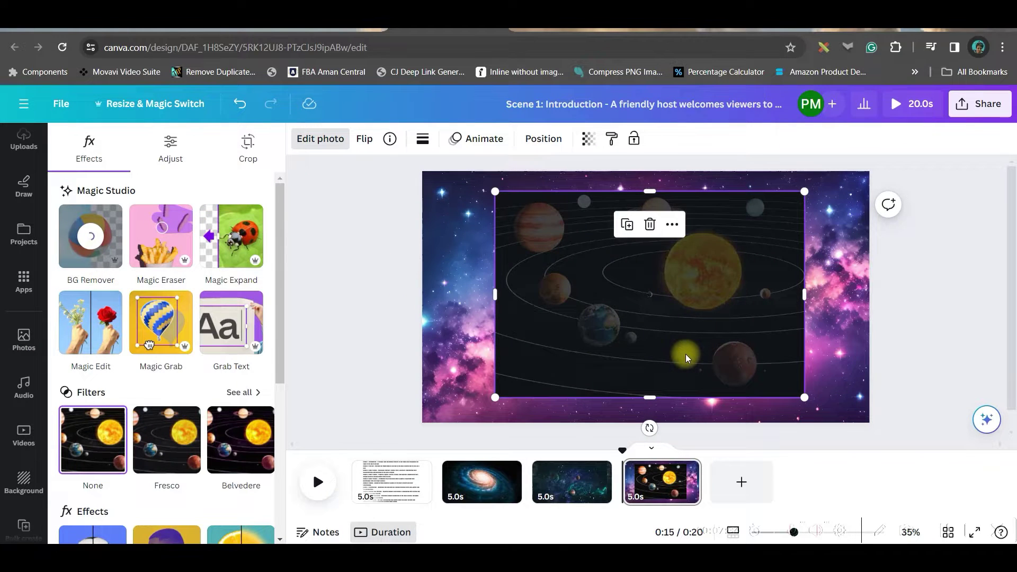
left_click_drag(805, 192, 918, 198)
left_click_drag(494, 297, 443, 295)
left_click(25, 340)
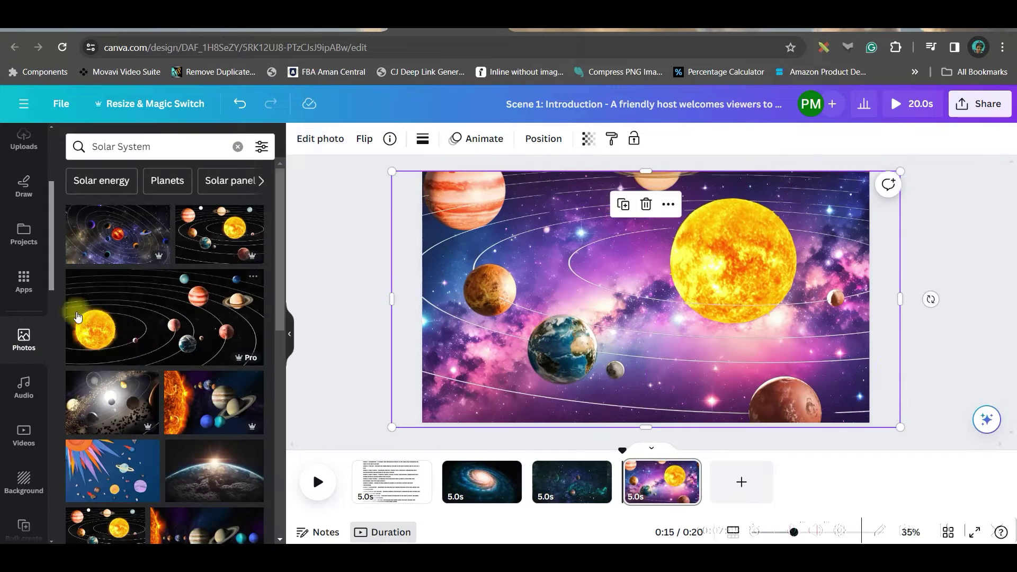
left_click_drag(661, 481, 482, 481)
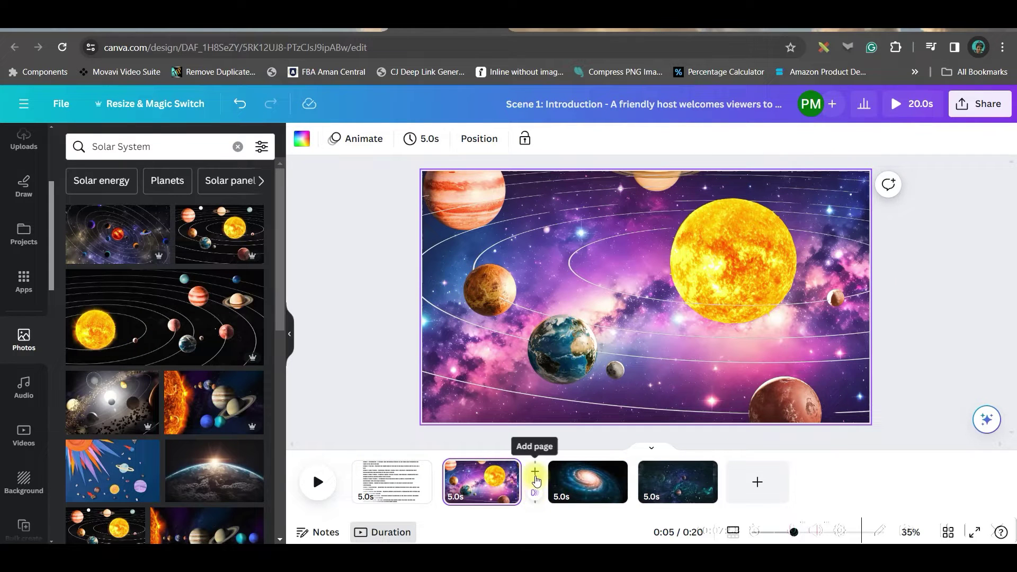
Add a page after page 2 with the dark solar-system photo as its background
left_click(536, 477)
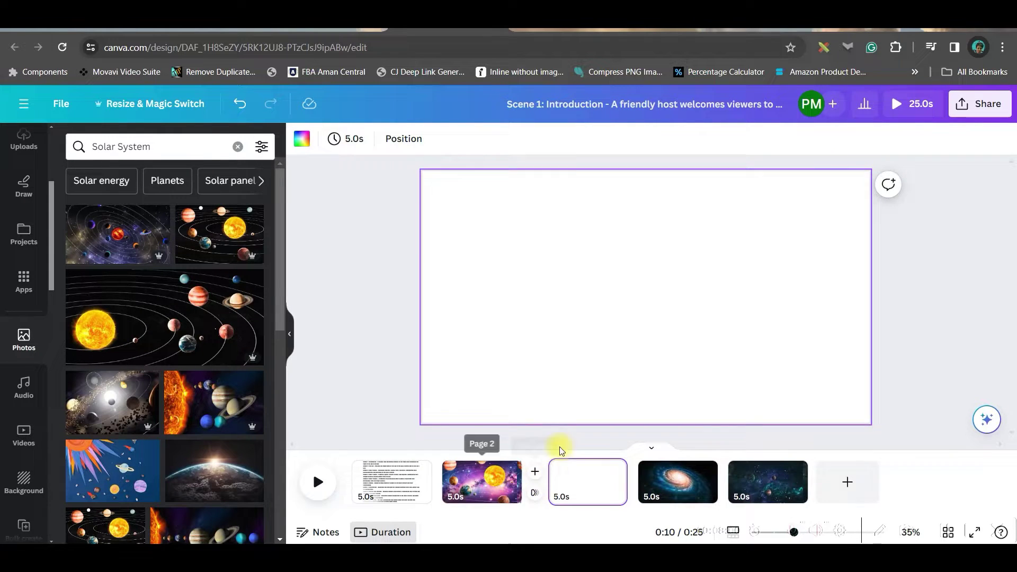
left_click(118, 232)
right_click(711, 314)
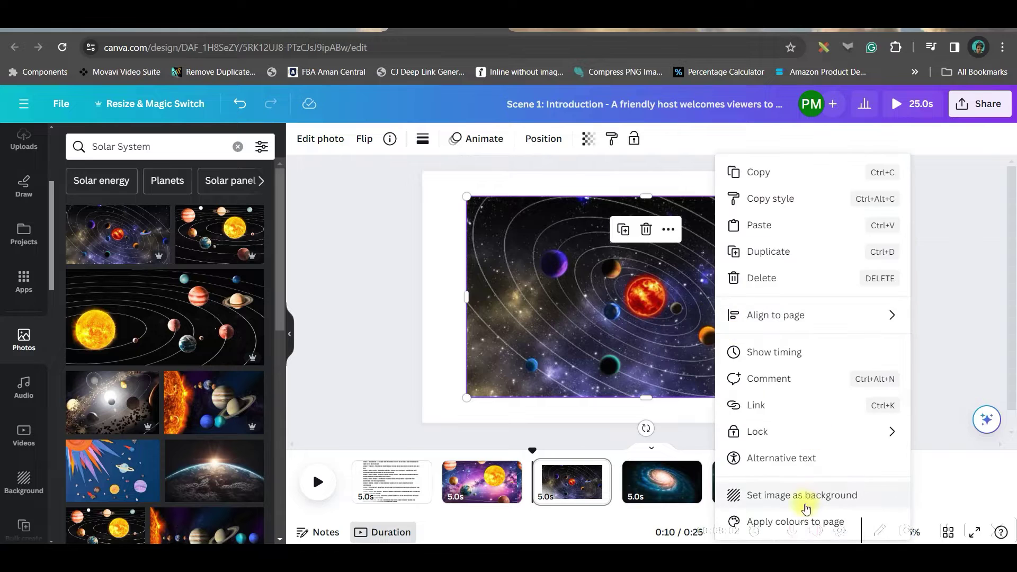
left_click(803, 492)
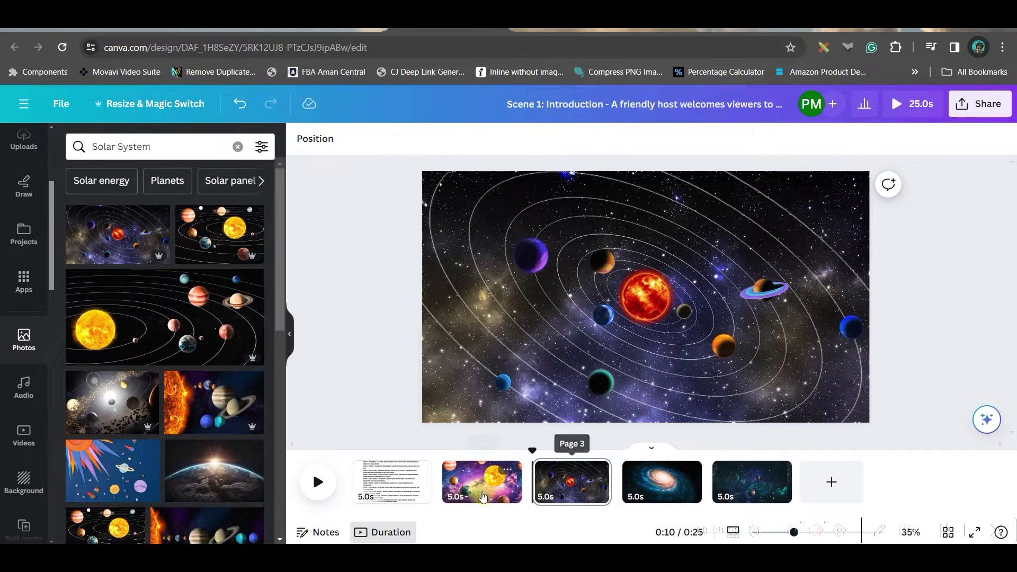
mouse_move(662, 482)
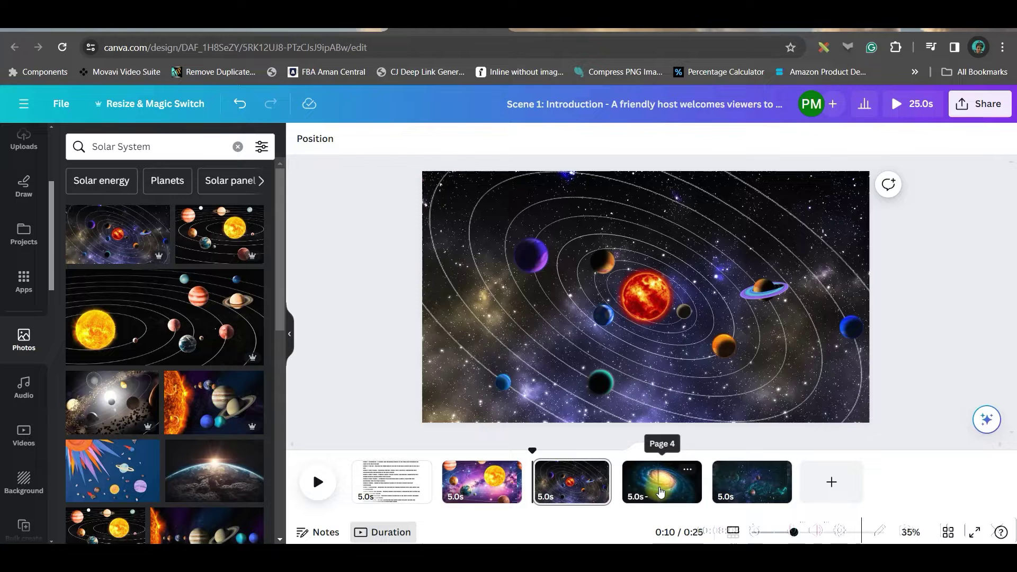
Go to the spiral galaxy page and search Photos for 'The Sun'
left_click(660, 485)
left_click(129, 146)
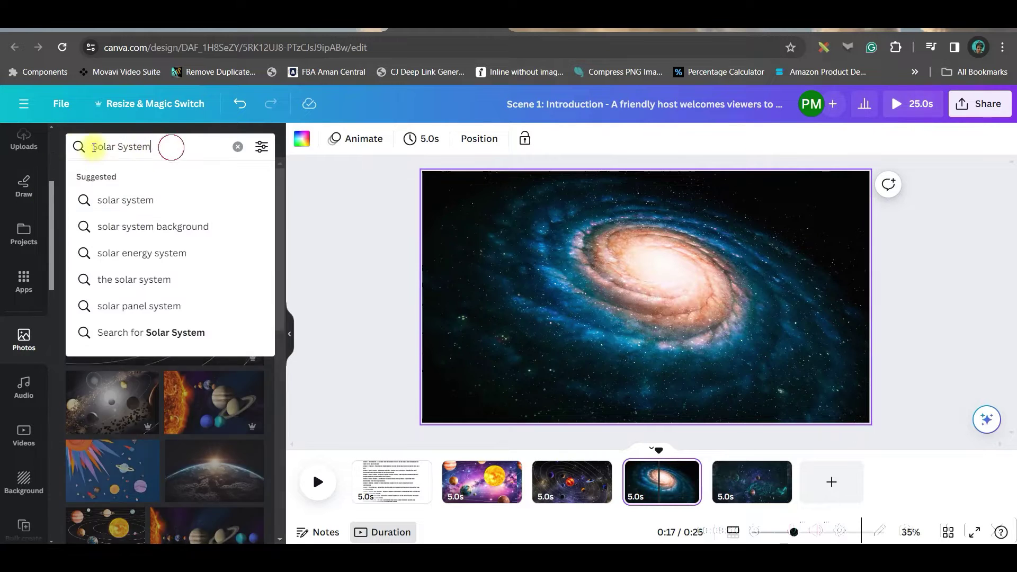
triple_click(196, 146)
type("The Sun")
key("Return")
scroll(20, 215, "up", 3)
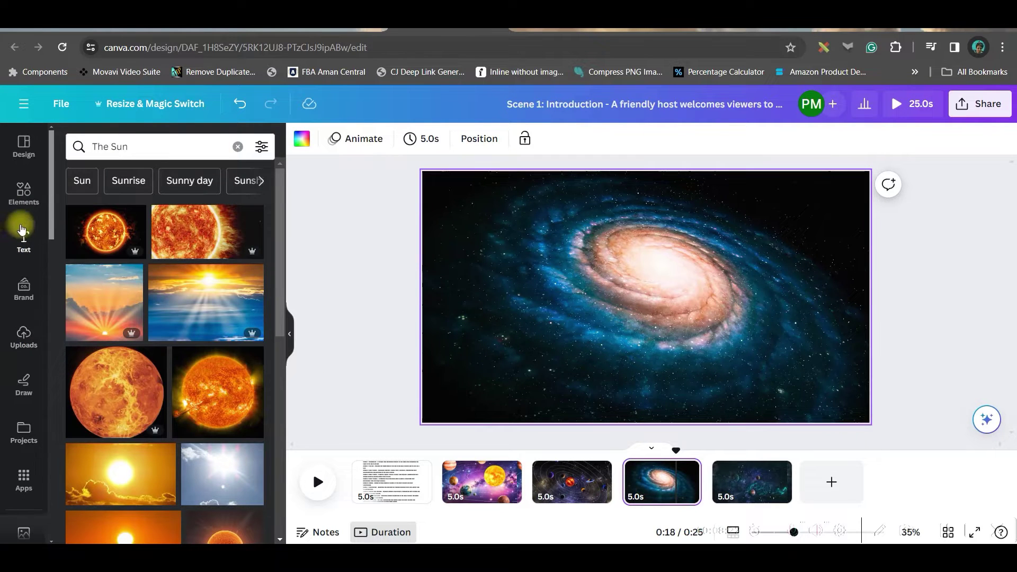
Search Elements for 'The Sun' and filter the results to graphics only
left_click(24, 191)
left_click(159, 146)
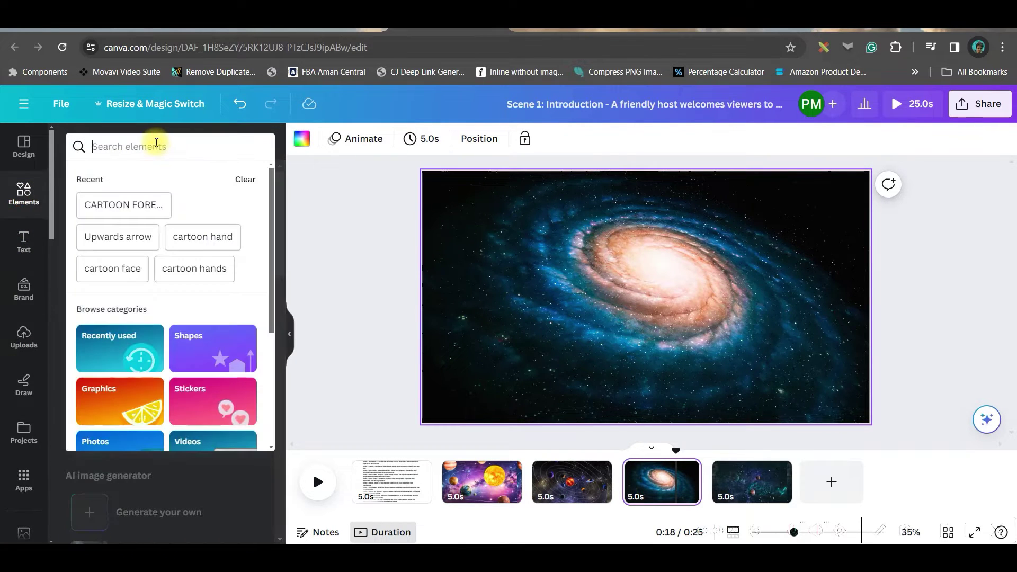
type("The Sun")
key("Return")
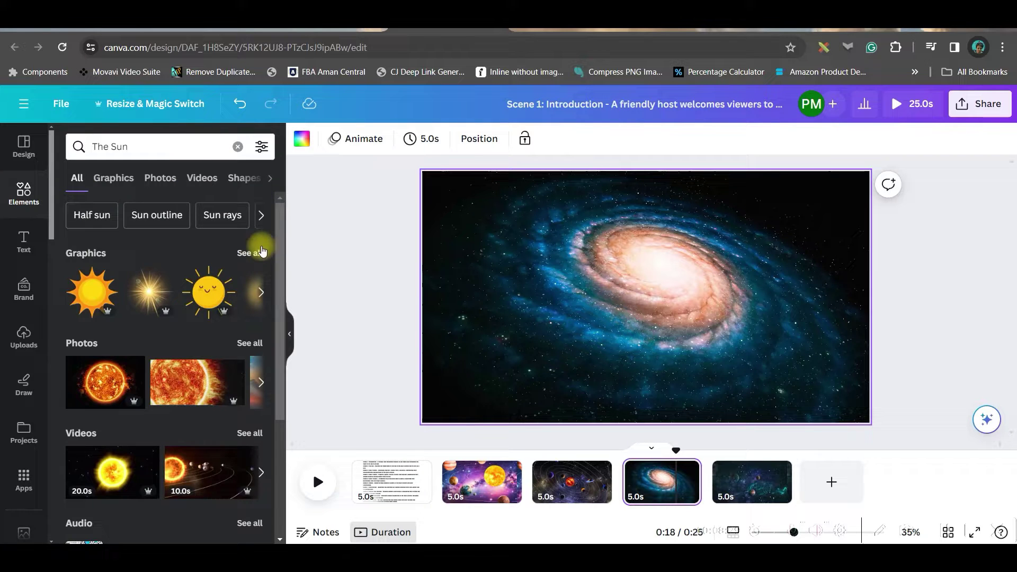
left_click(248, 253)
scroll(251, 400, "down", 3)
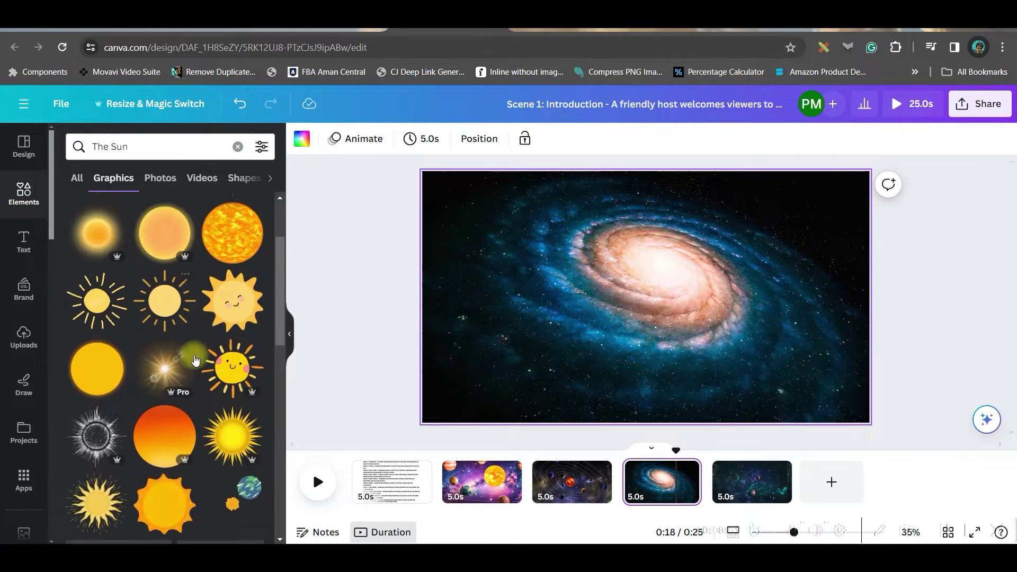
scroll(215, 390, "down", 3)
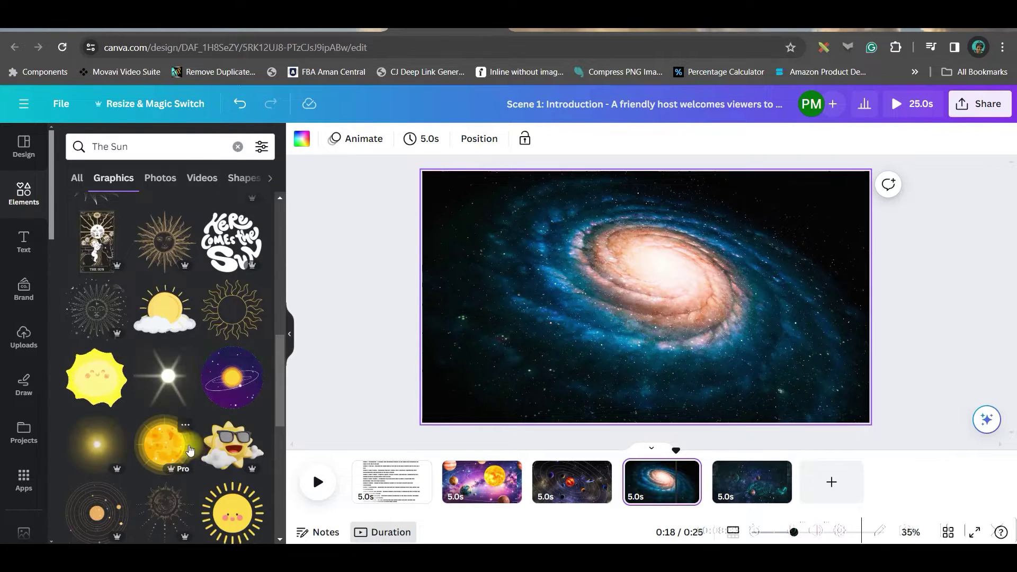
scroll(191, 445, "down", 3)
scroll(188, 409, "down", 3)
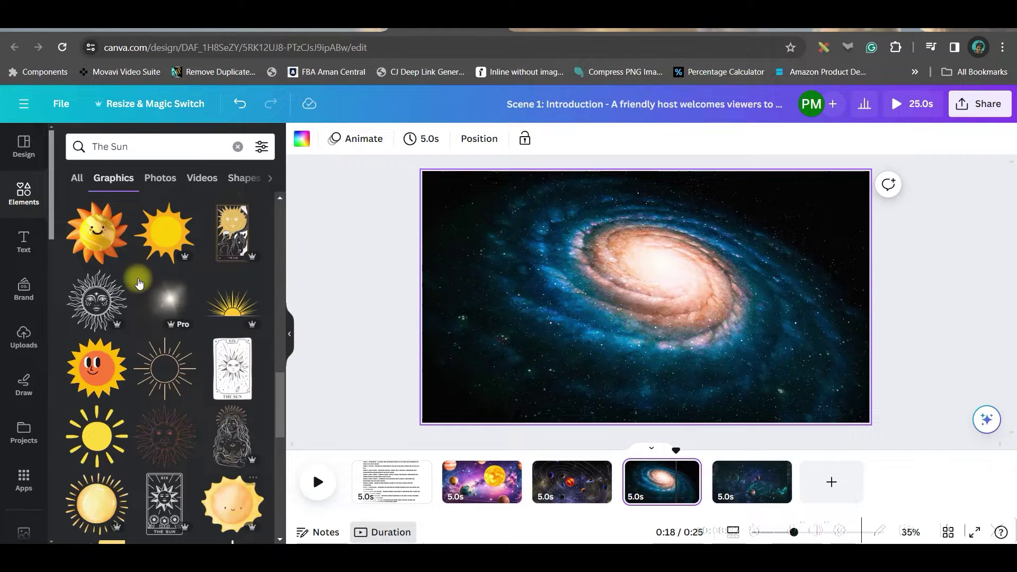
Place the smiling cartoon sun, enlarge it, shift it left and tilt it slightly counter-clockwise
left_click(94, 247)
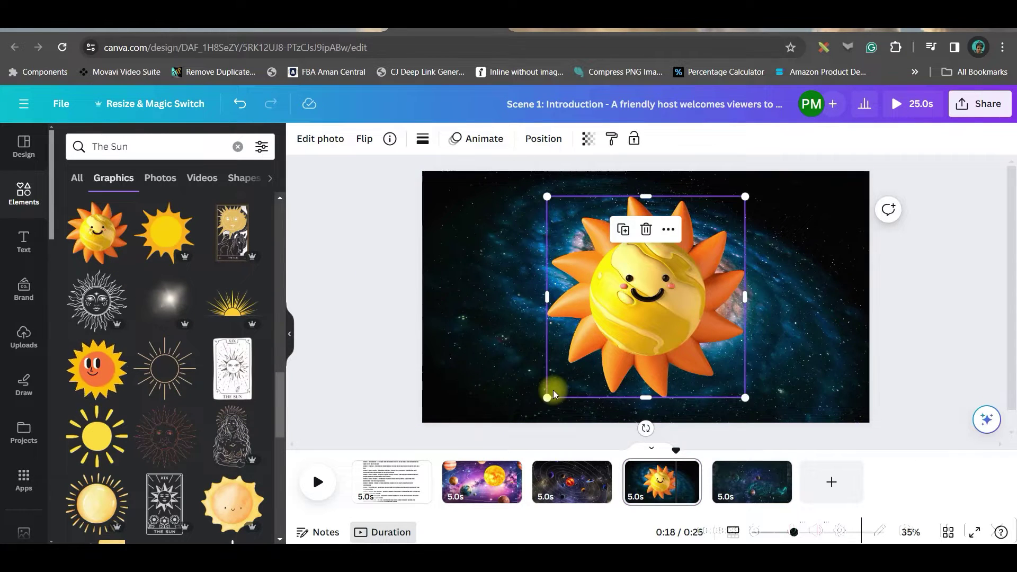
mouse_move(544, 399)
left_mouse_down()
mouse_move(519, 431)
mouse_move(505, 431)
left_mouse_up()
left_click_drag(636, 318, 573, 299)
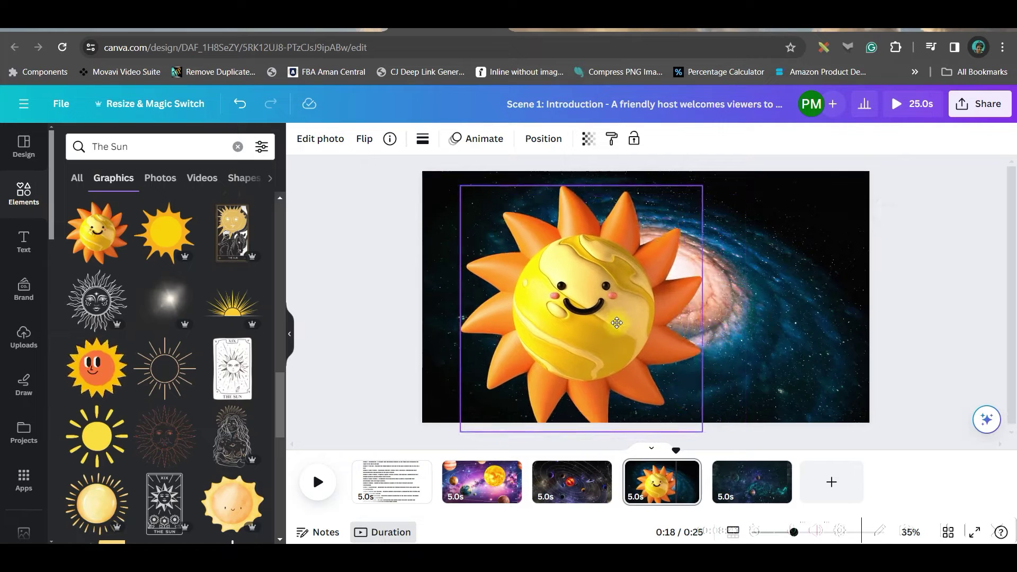
mouse_move(714, 300)
left_mouse_down()
mouse_move(710, 278)
mouse_move(632, 299)
left_mouse_up()
left_click(758, 321)
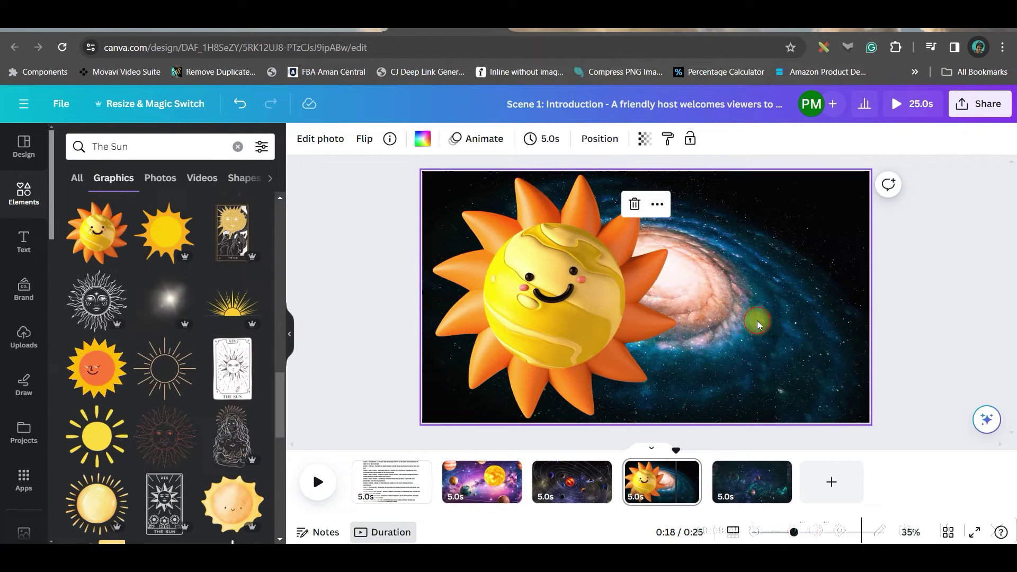
Apply the warm Capri filter to the cartoon sun from the full filter list
left_click(554, 298)
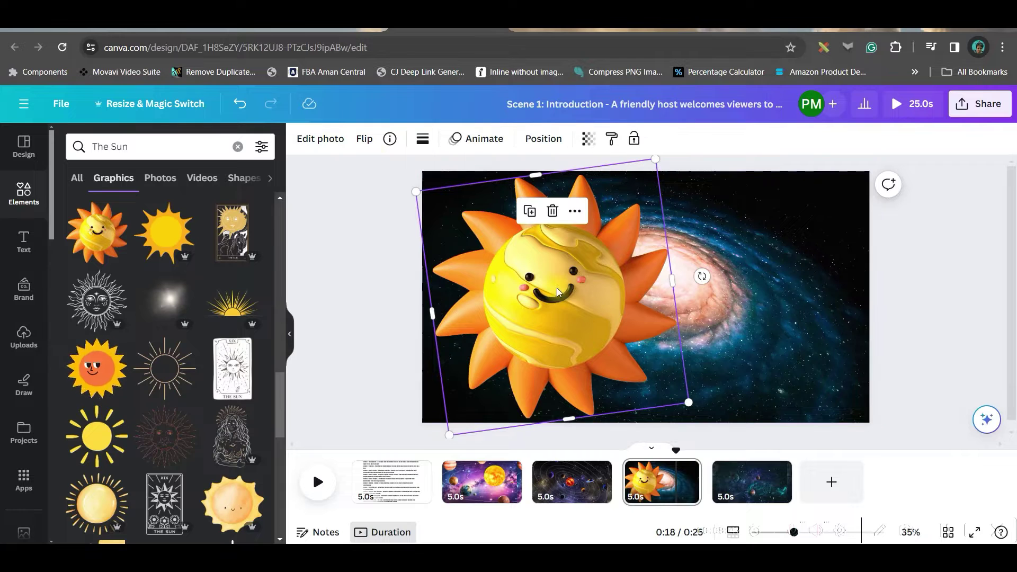
left_click(322, 139)
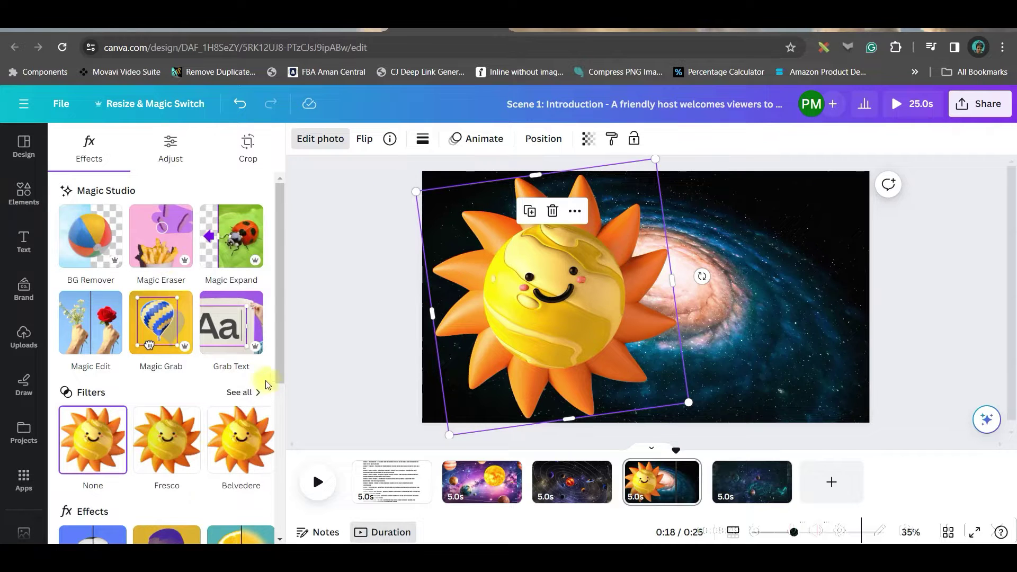
left_click(243, 391)
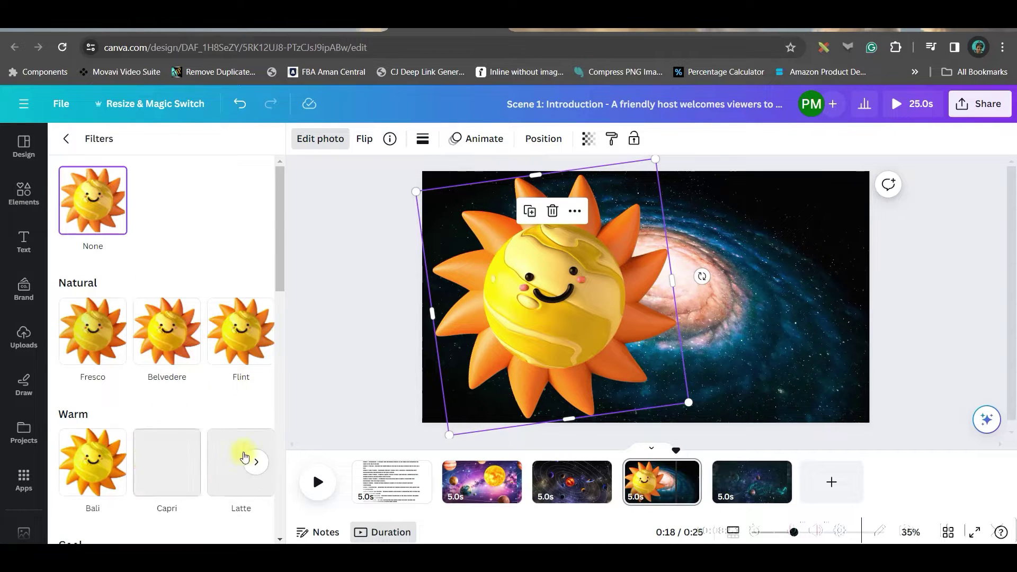
scroll(237, 343, "down", 1)
left_click(167, 418)
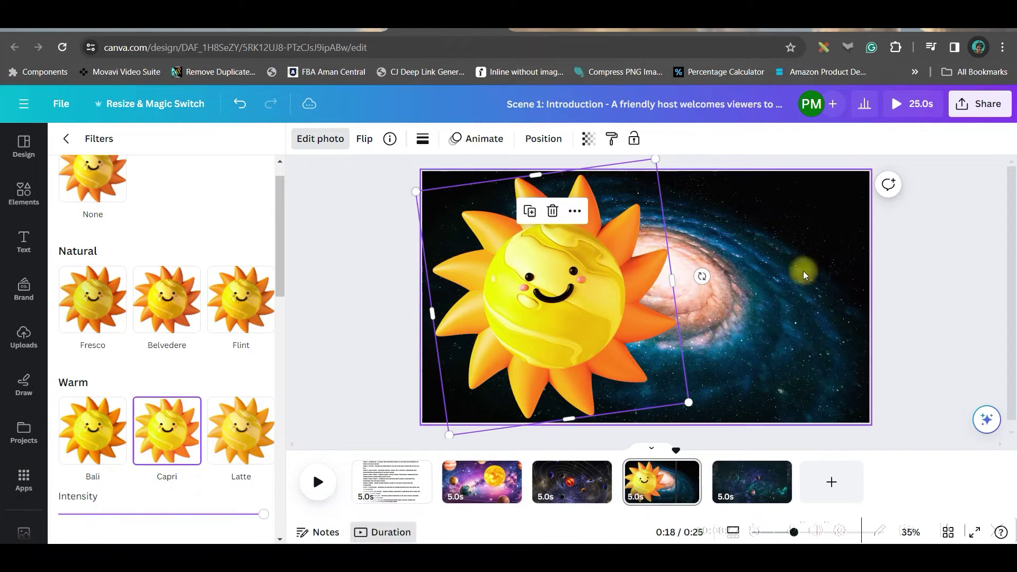
left_click(804, 273)
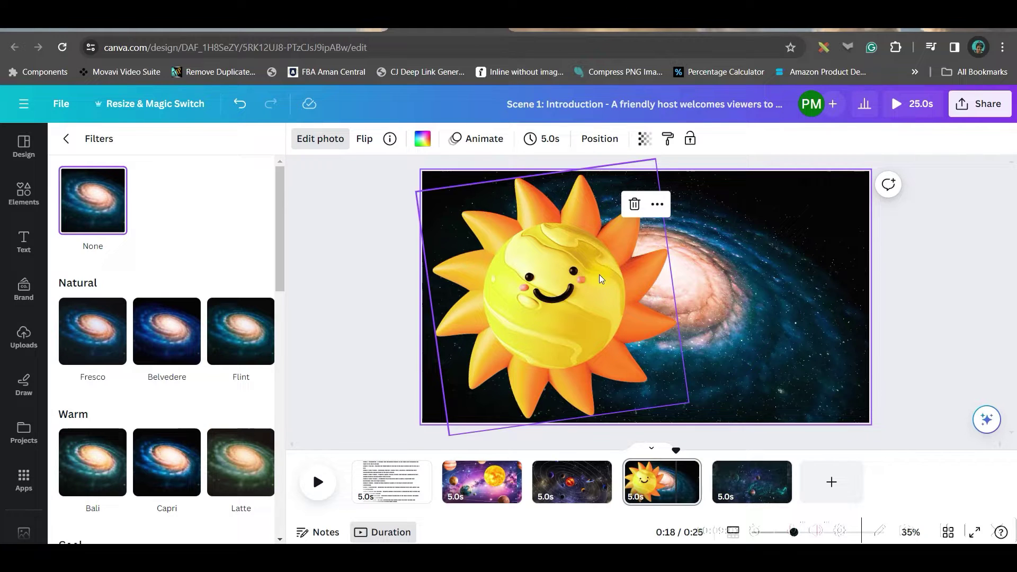
left_click(582, 259)
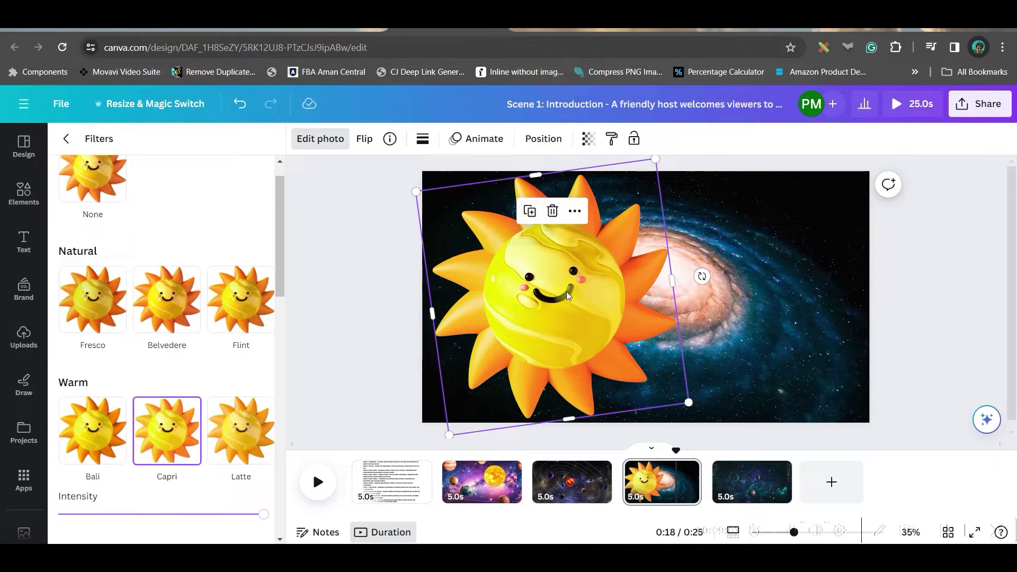
Duplicate the sun and give the copy an Outline shadow effect coloured bright cyan
left_click(530, 215)
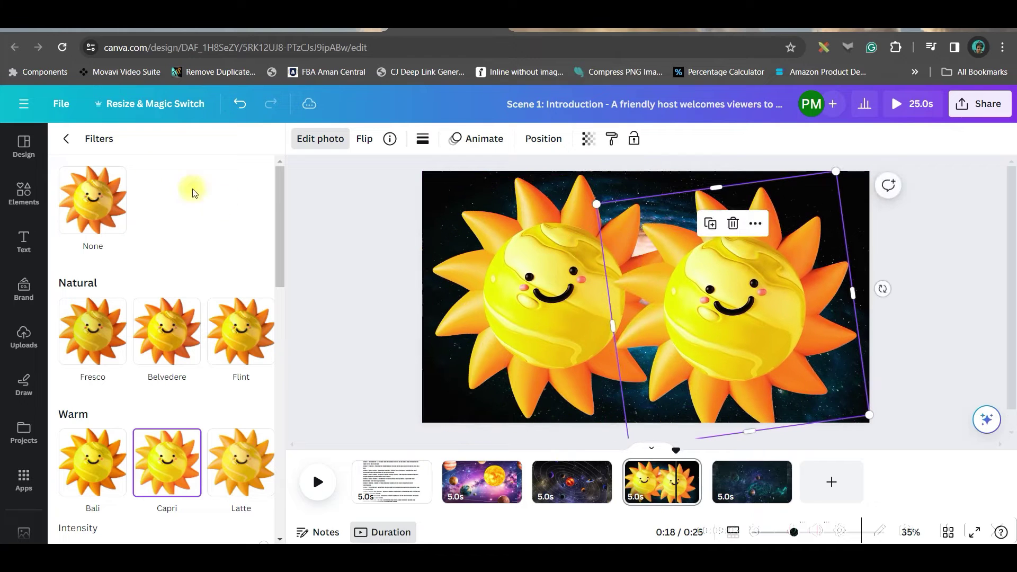
left_click(66, 139)
scroll(90, 348, "down", 4)
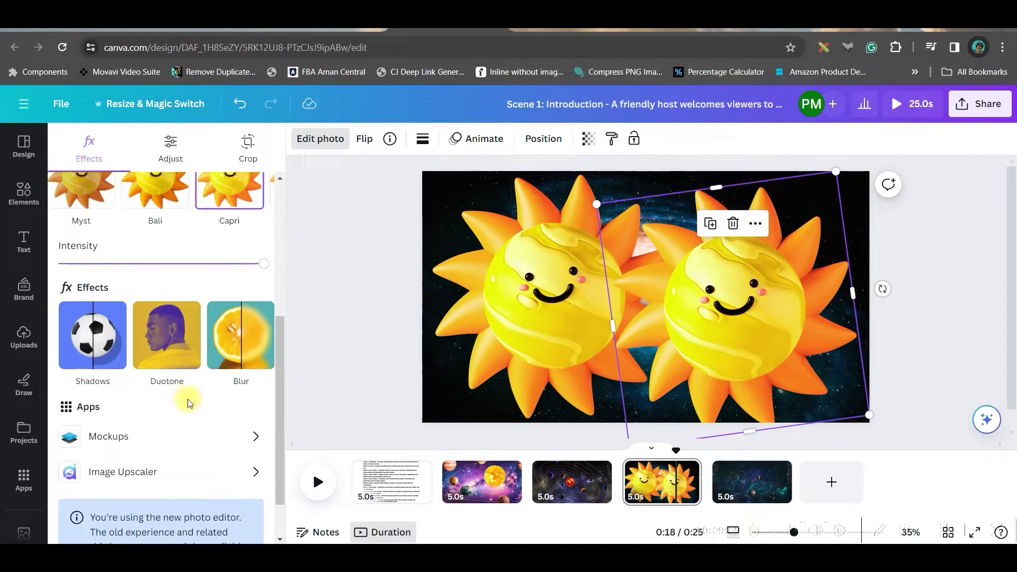
left_click(89, 348)
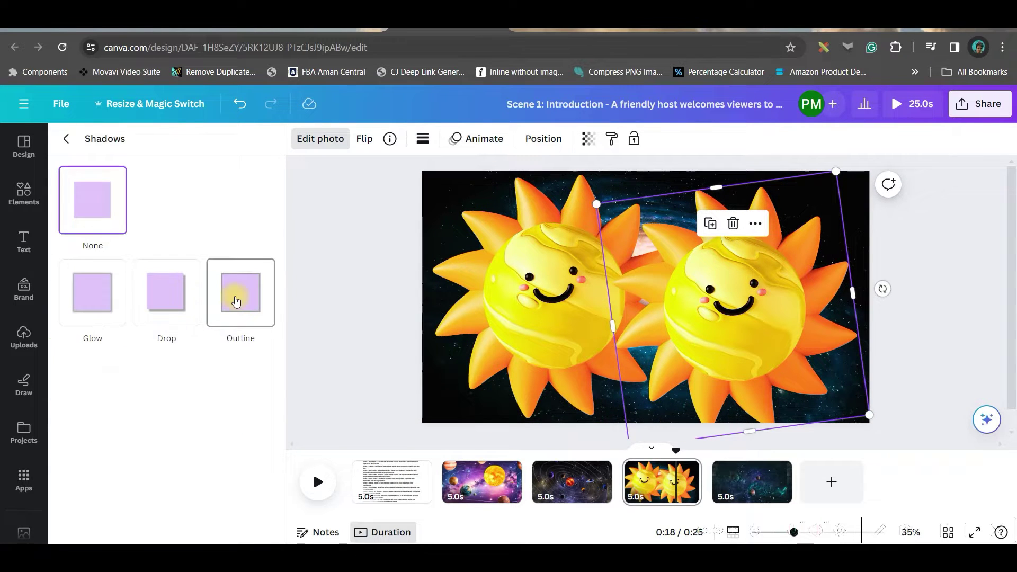
left_click(236, 301)
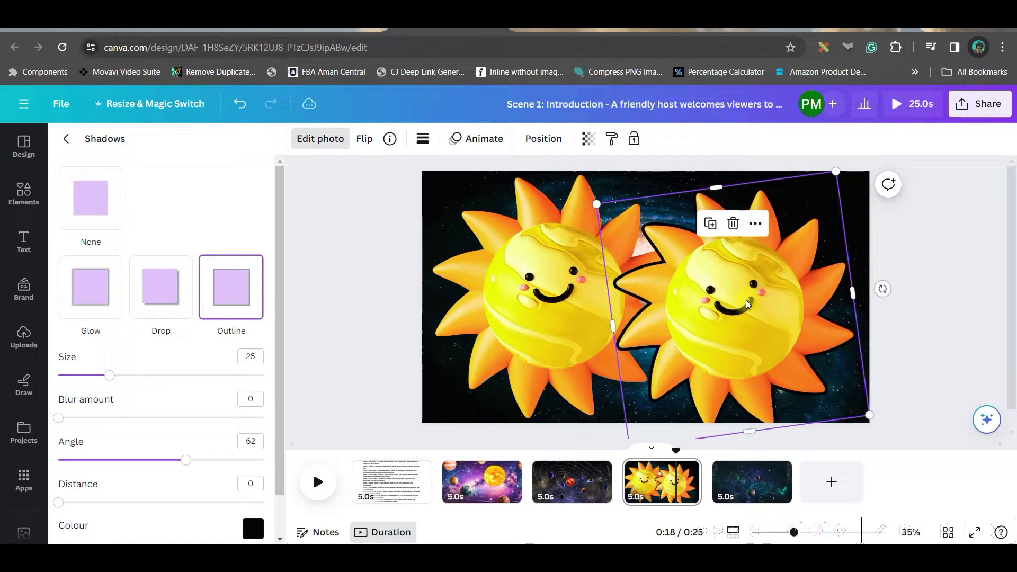
left_click(88, 183)
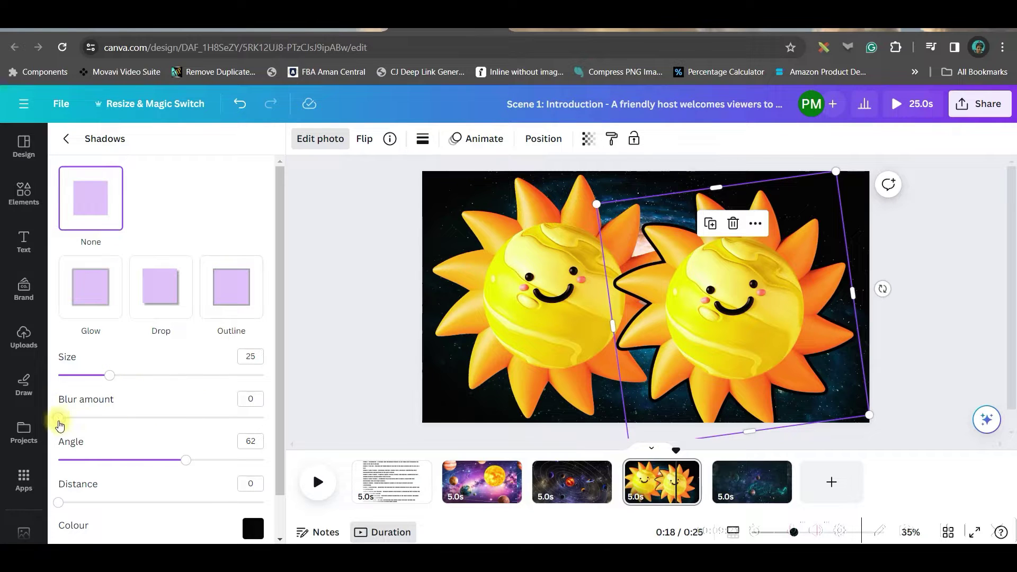
left_click(253, 529)
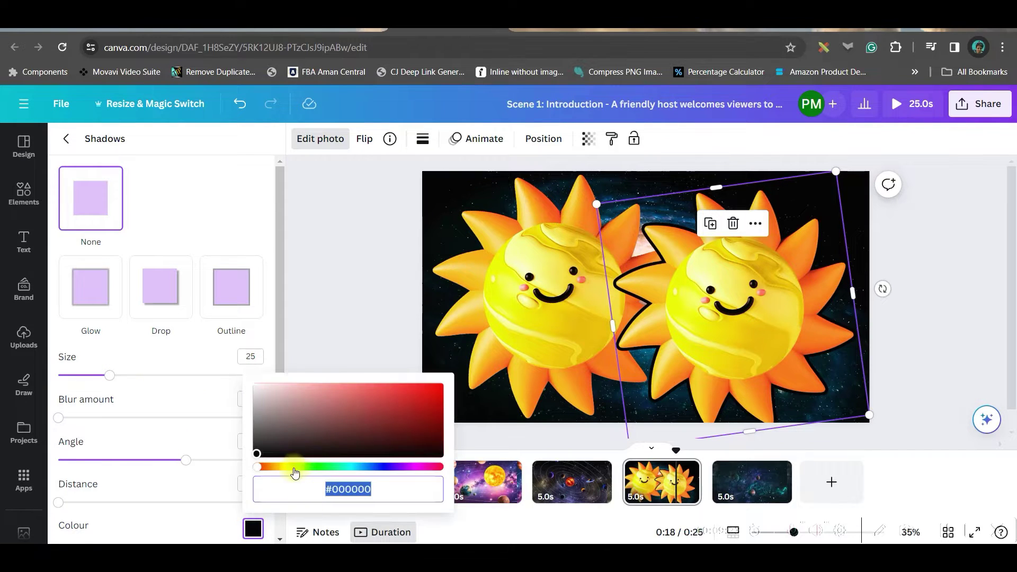
left_click(353, 467)
left_click_drag(405, 393, 440, 387)
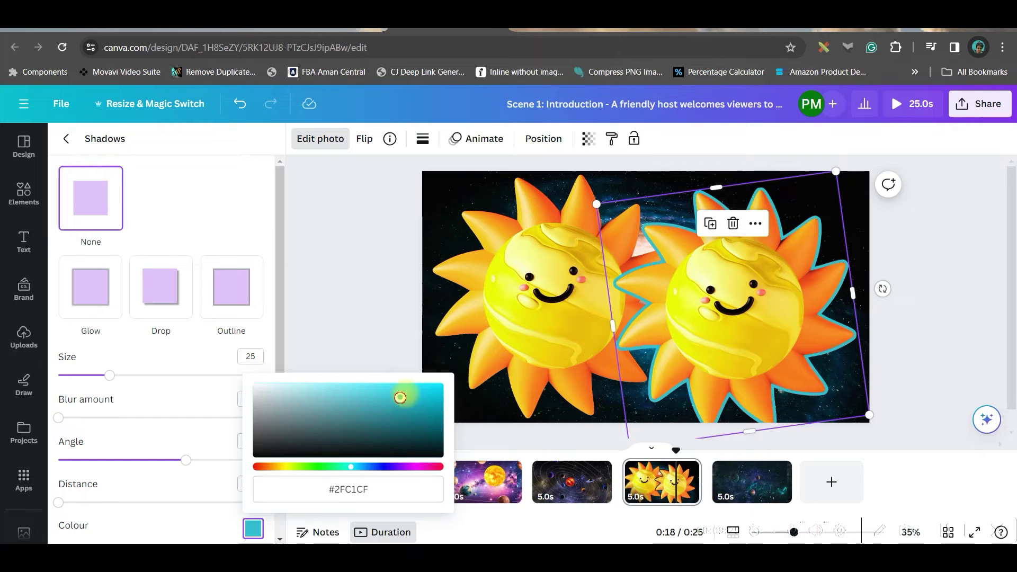
Soften the outline to Blur 94 and Size 73, then enlarge the glowing copy and place it over the original sun
left_click_drag(68, 421, 249, 422)
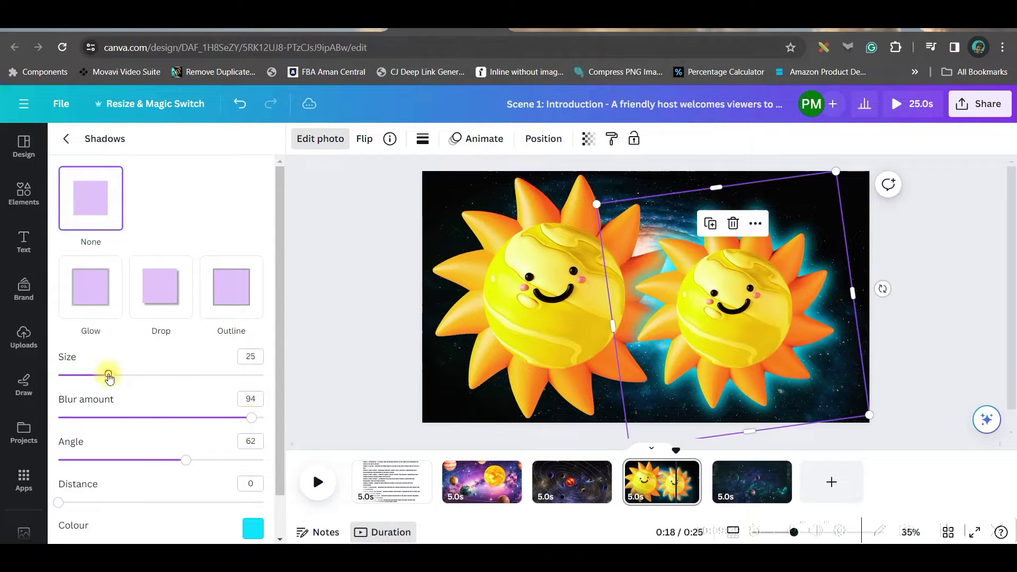
left_click_drag(110, 378, 207, 375)
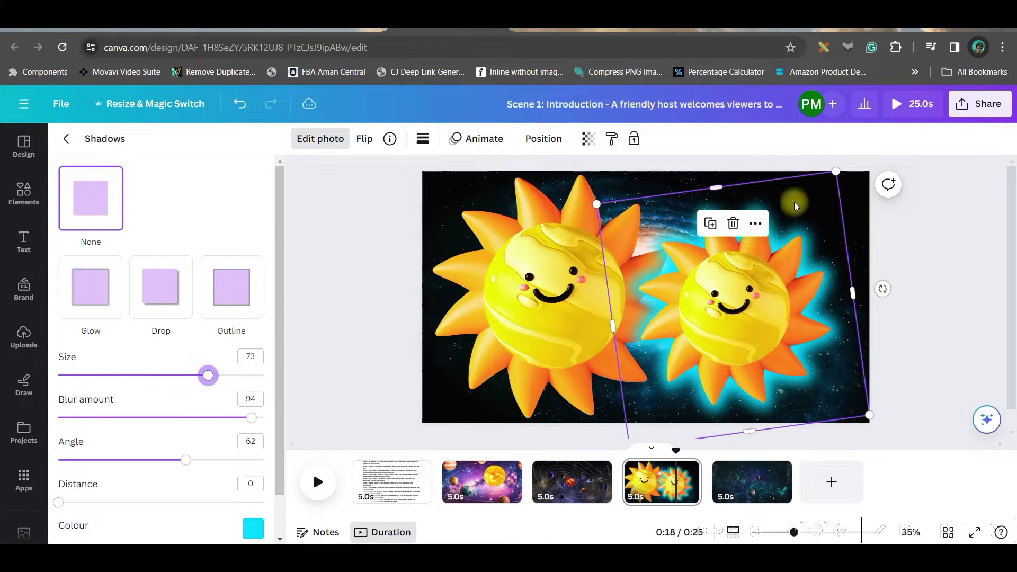
left_click_drag(837, 172, 897, 148)
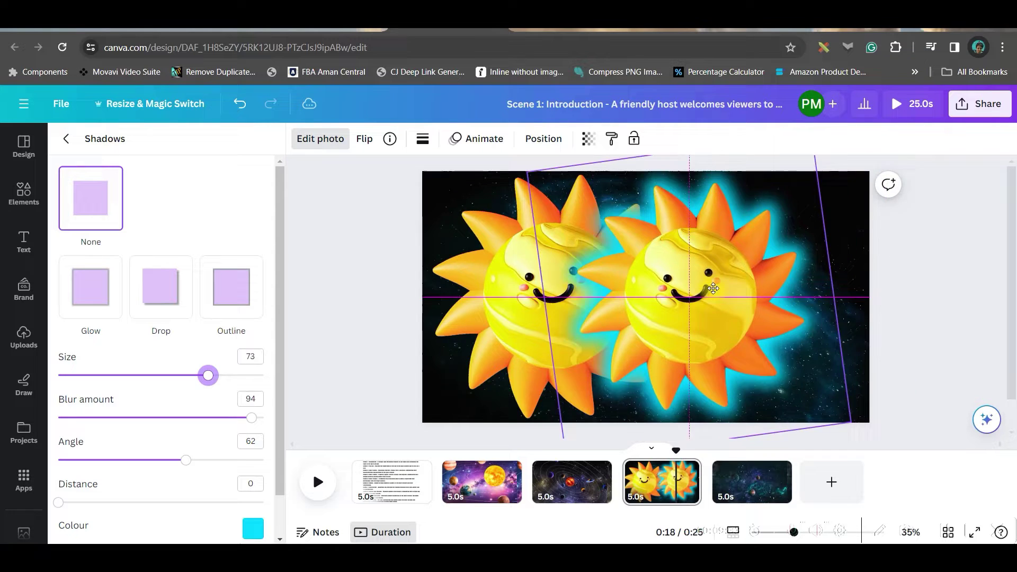
left_click_drag(924, 256, 581, 297)
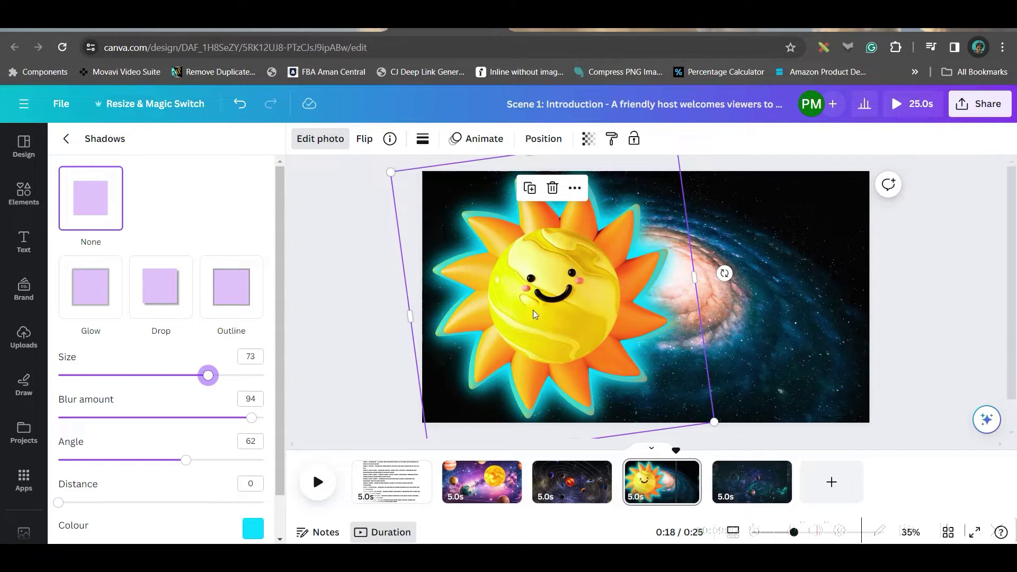
In Position > Layers move the glow copy below the original sun and group both sun layers
left_click(557, 144)
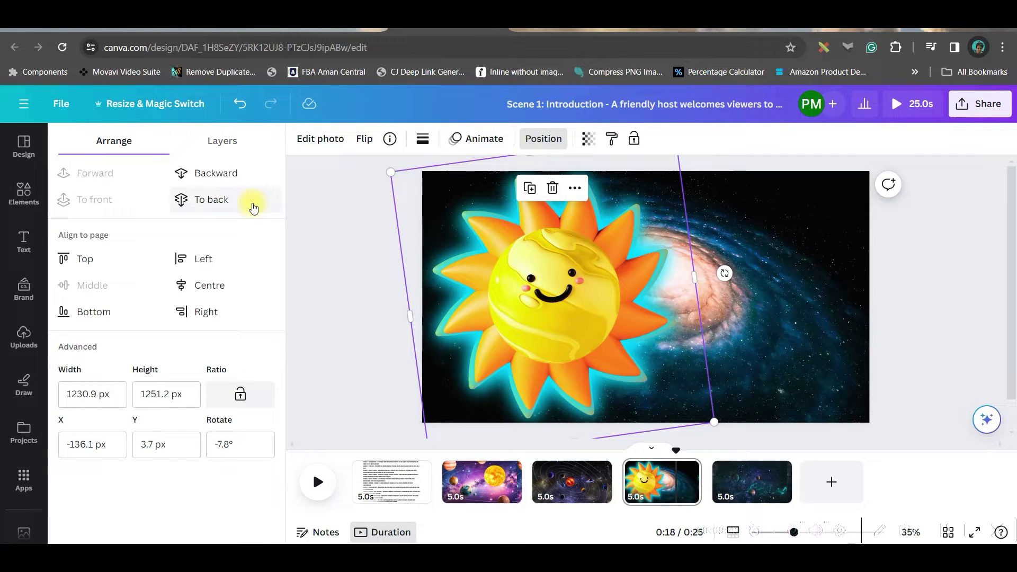
left_click(224, 141)
left_click_drag(204, 226, 205, 285)
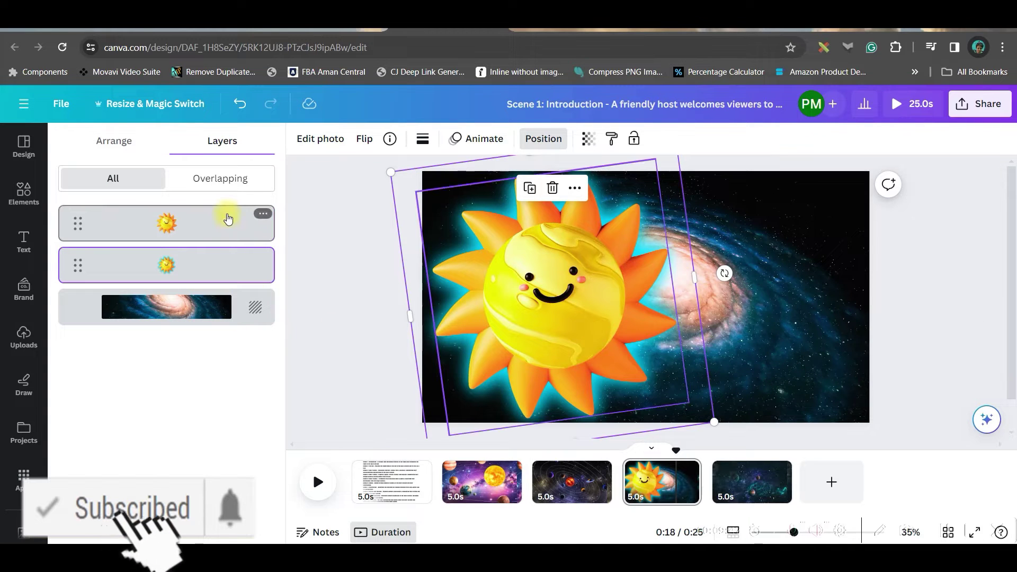
left_click(218, 222, "shift")
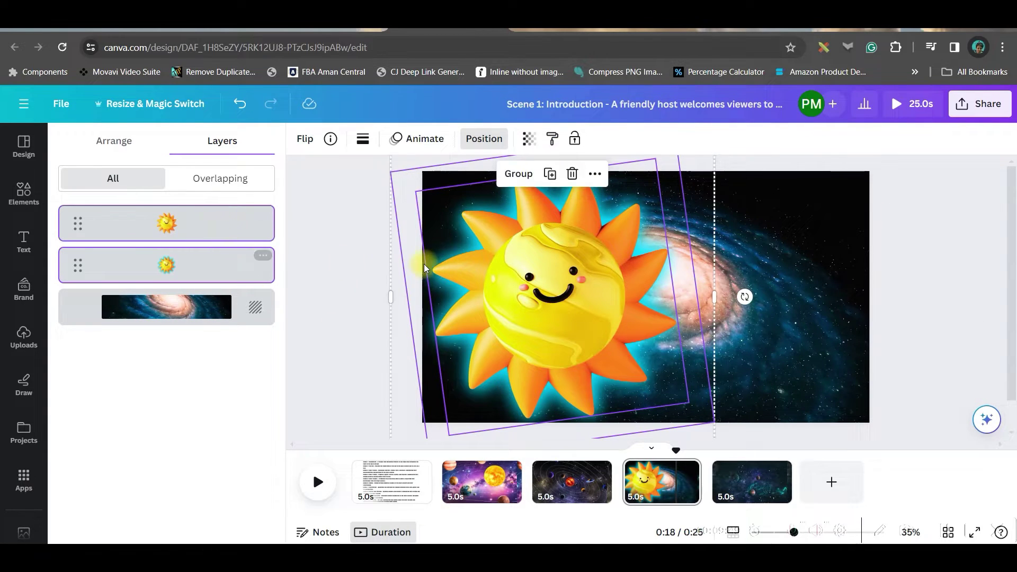
left_click(518, 174)
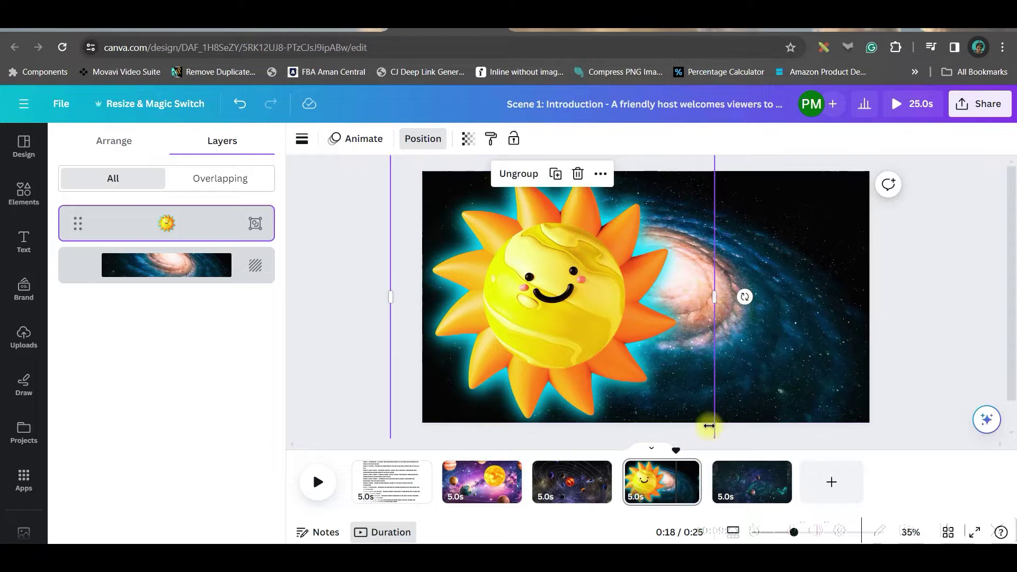
Resize and reposition the grouped glowing sun on the galaxy scene, then deselect it
mouse_move(715, 157)
left_mouse_down()
mouse_move(723, 199)
mouse_move(720, 189)
left_mouse_up()
left_click_drag(610, 353, 593, 299)
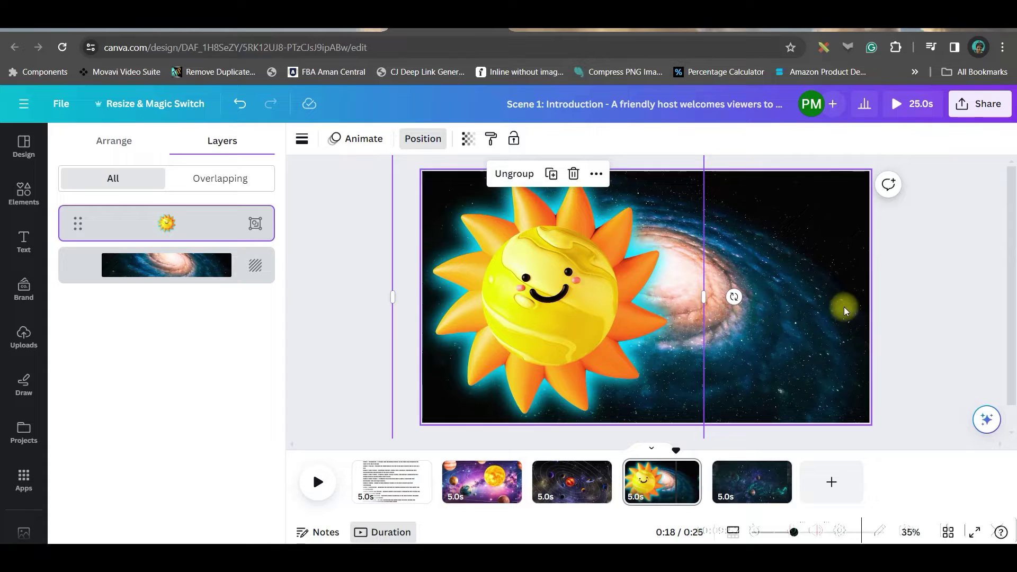
left_click(916, 307)
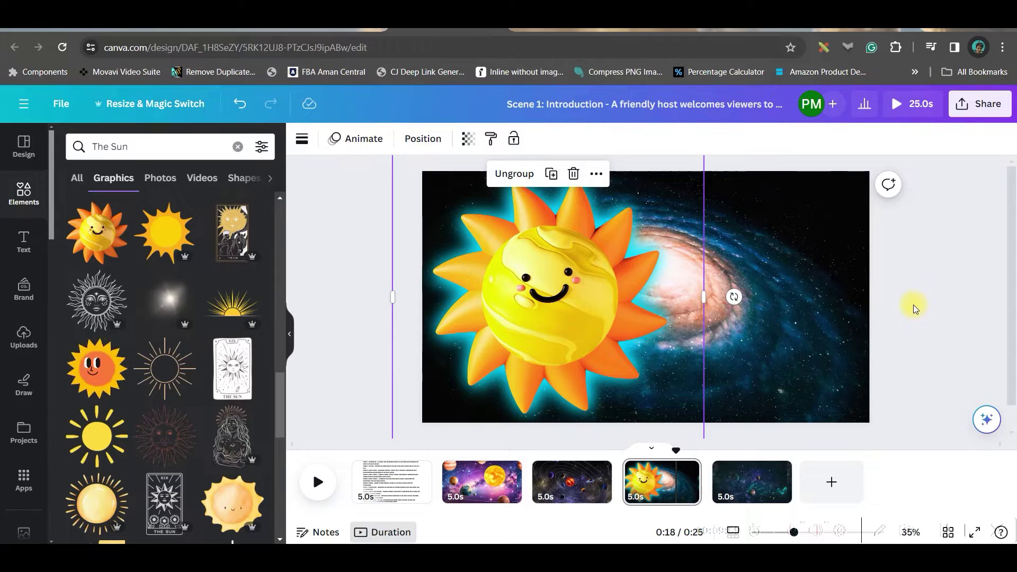
left_click(911, 307)
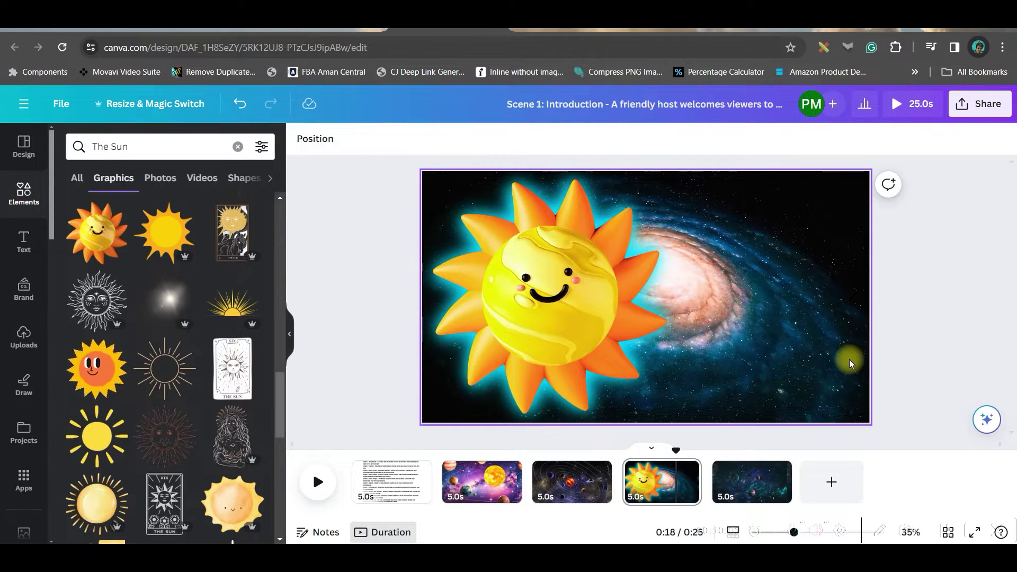
Switch to the starry space scene and add a colourful Mercury planet graphic from an Elements search
left_click(752, 482)
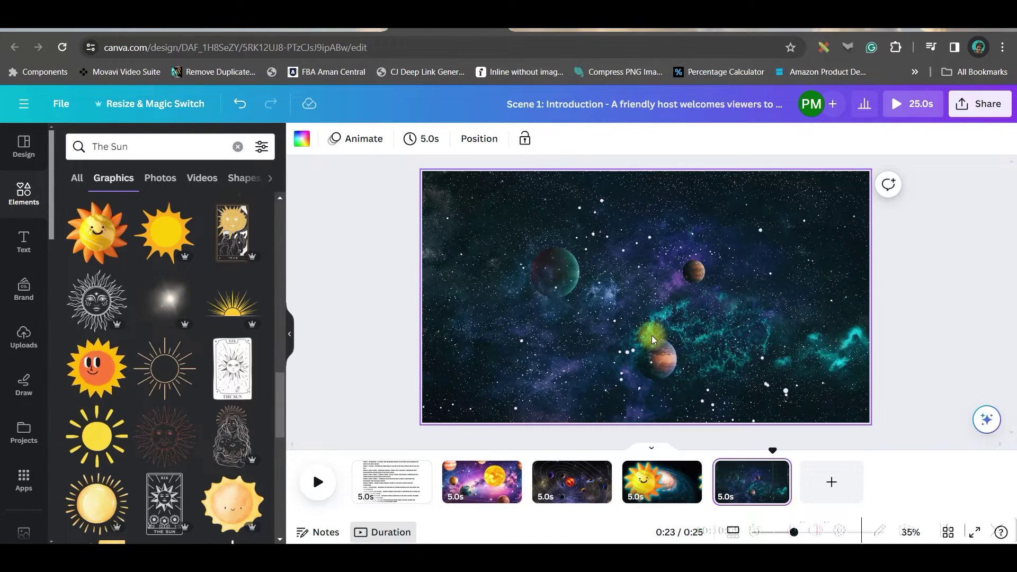
left_click(150, 146)
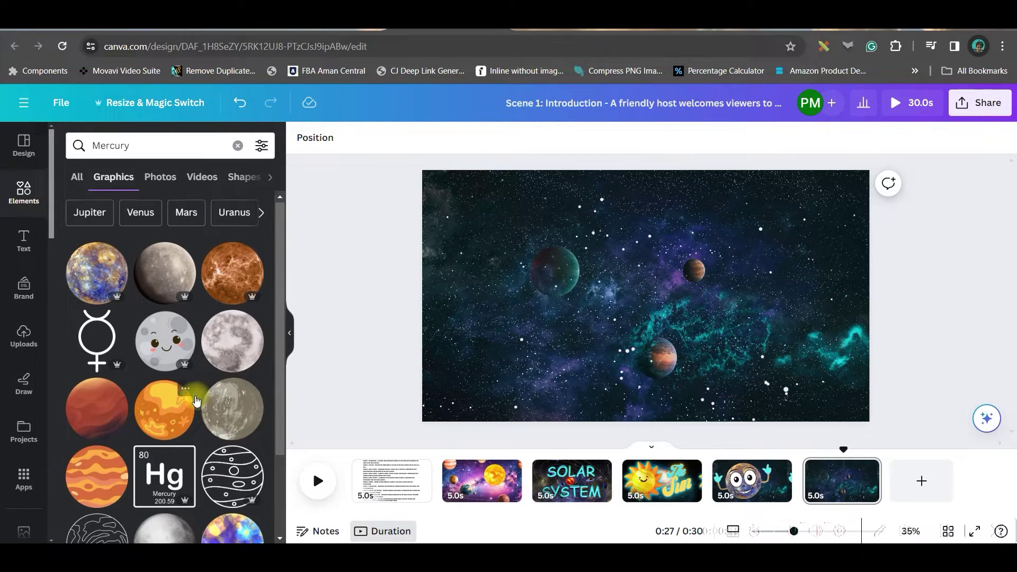
scroll(223, 429, "down", 2)
left_click(228, 440)
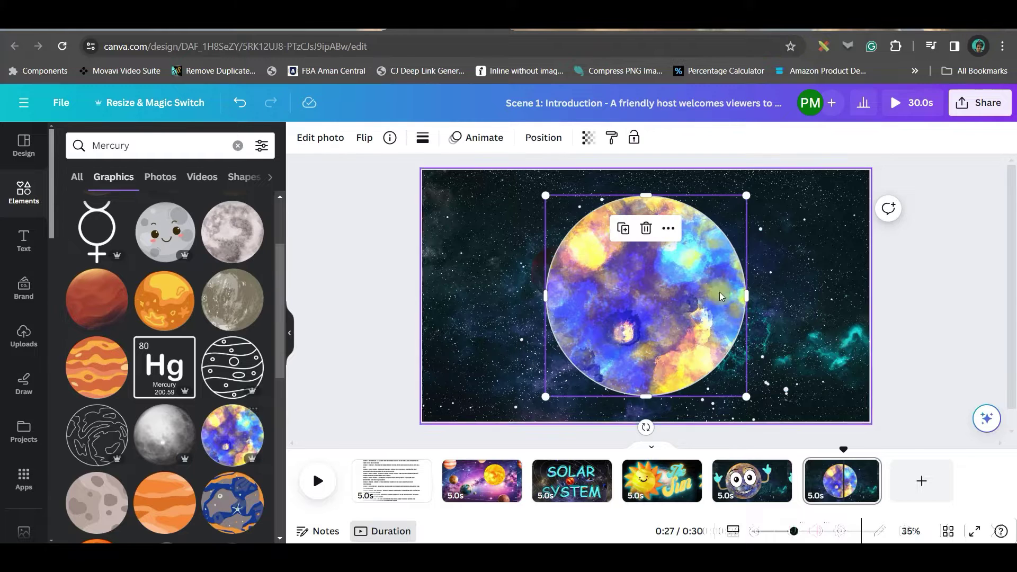
Search Elements for Cartoon Face and place a big-eyed cartoon face onto the Mercury planet
left_click(172, 150)
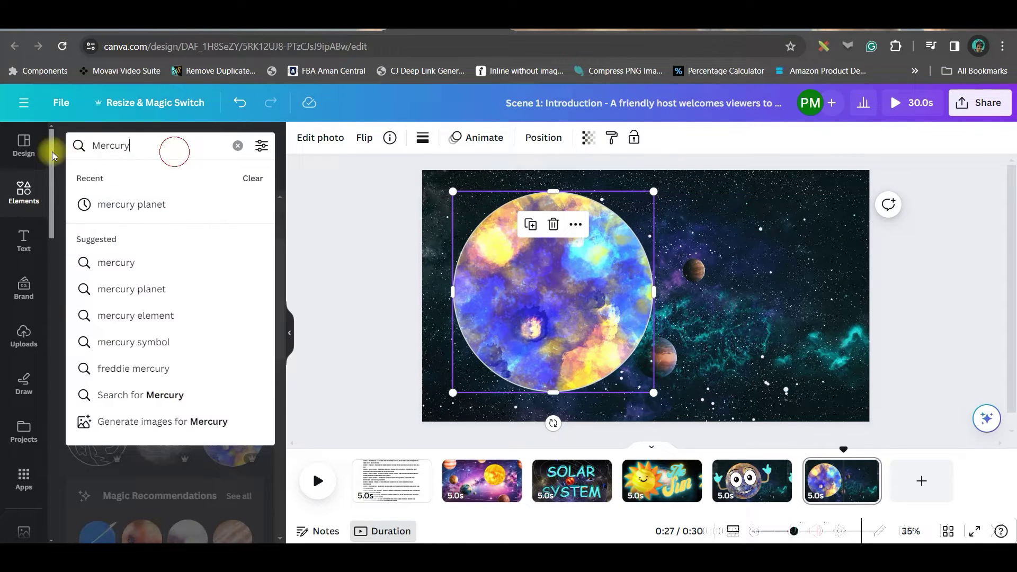
left_click_drag(172, 151, 29, 155)
type("Car")
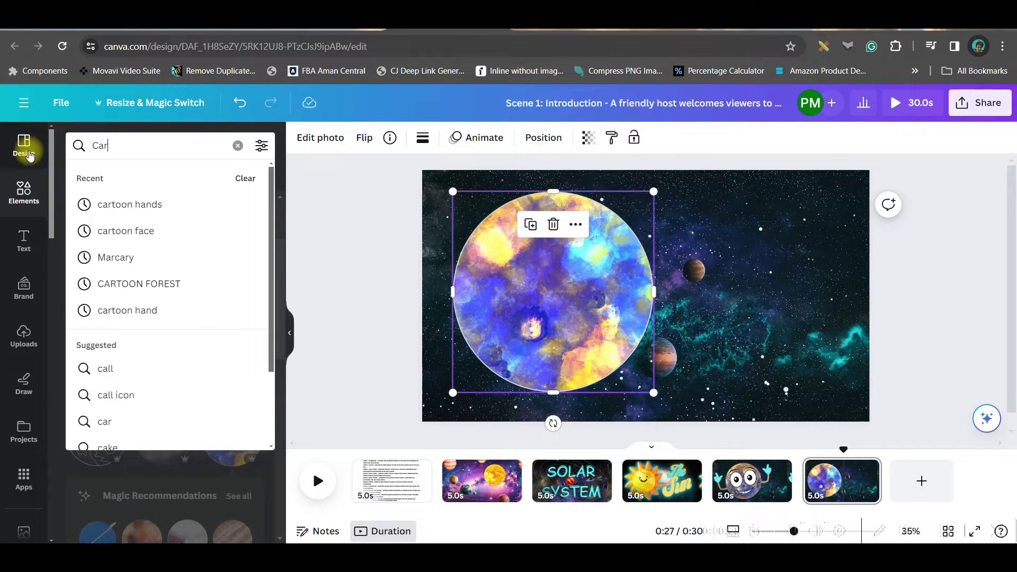
type("toon Face")
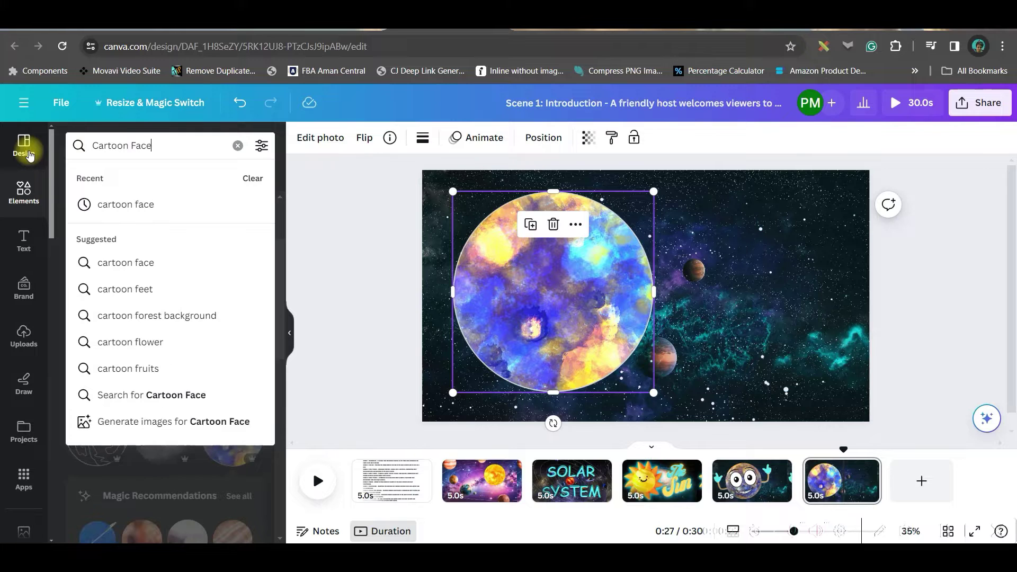
key("Return")
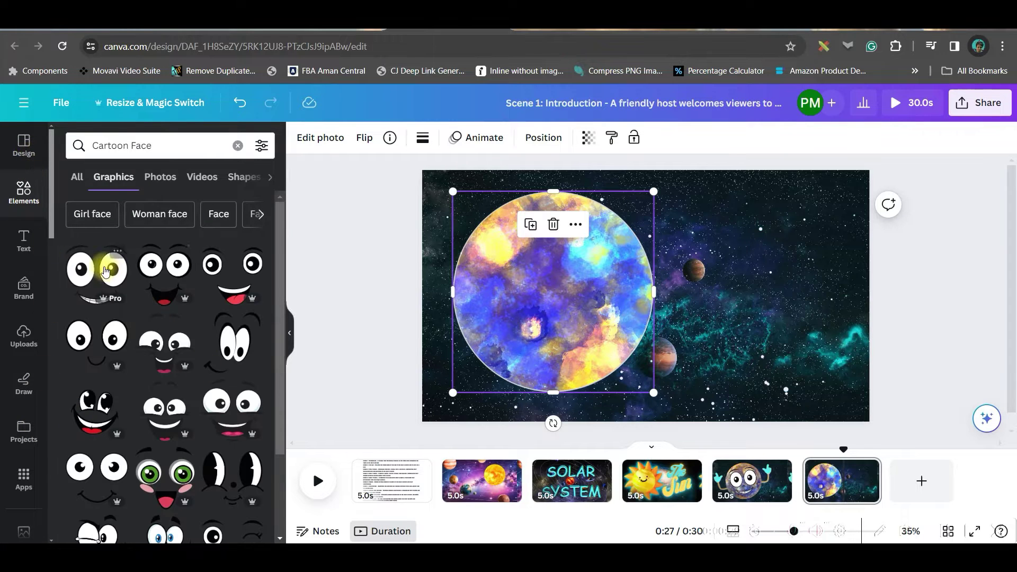
left_click(98, 269)
left_click_drag(612, 299, 532, 288)
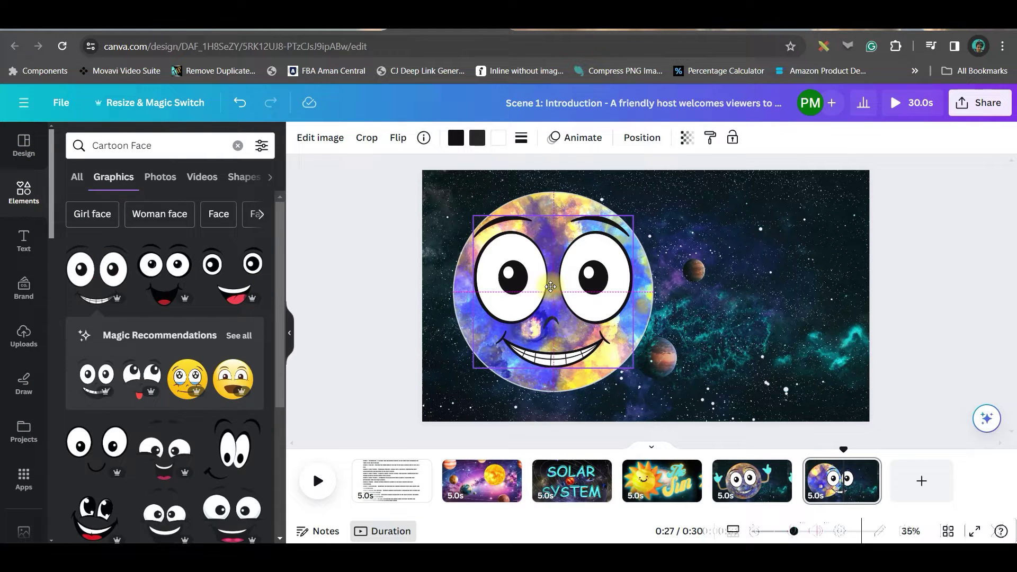
Edit the search text, removing 'Face' to look for cartoon hands instead
left_click(170, 151)
key("BackSpace")
key("BackSpace")
key("BackSpace")
key("BackSpace")
key("BackSpace")
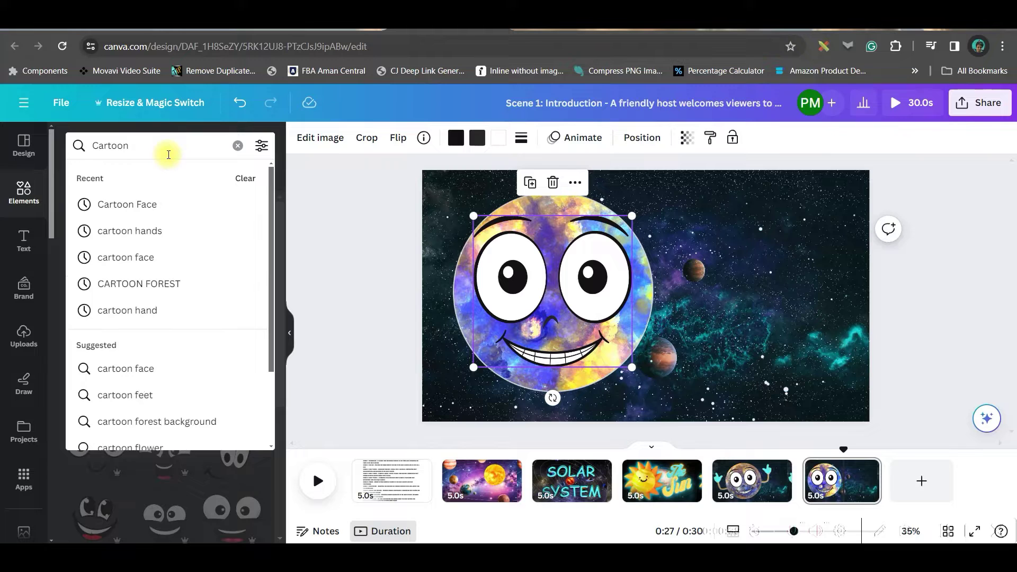
type(" Hands")
Add a cartoon hand from the Cartoon Hands results and tilt it into place beside the planet's face
key("Return")
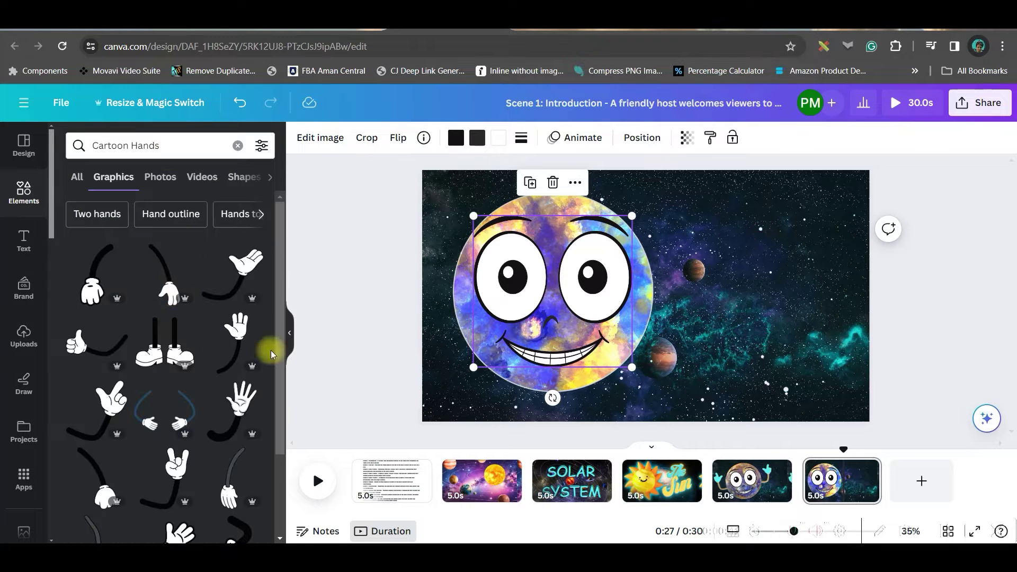
left_click(111, 406)
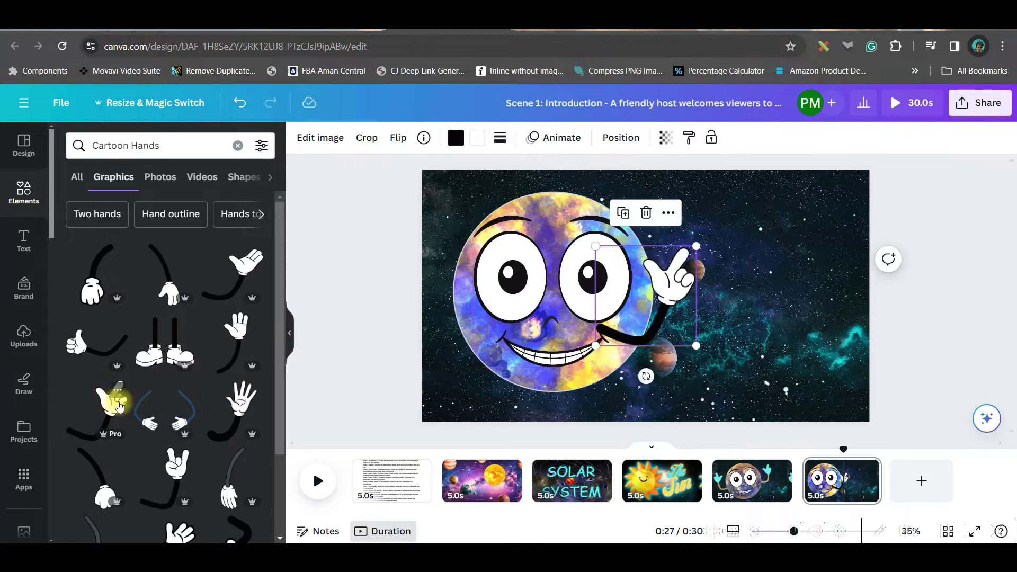
left_click_drag(661, 320, 697, 315)
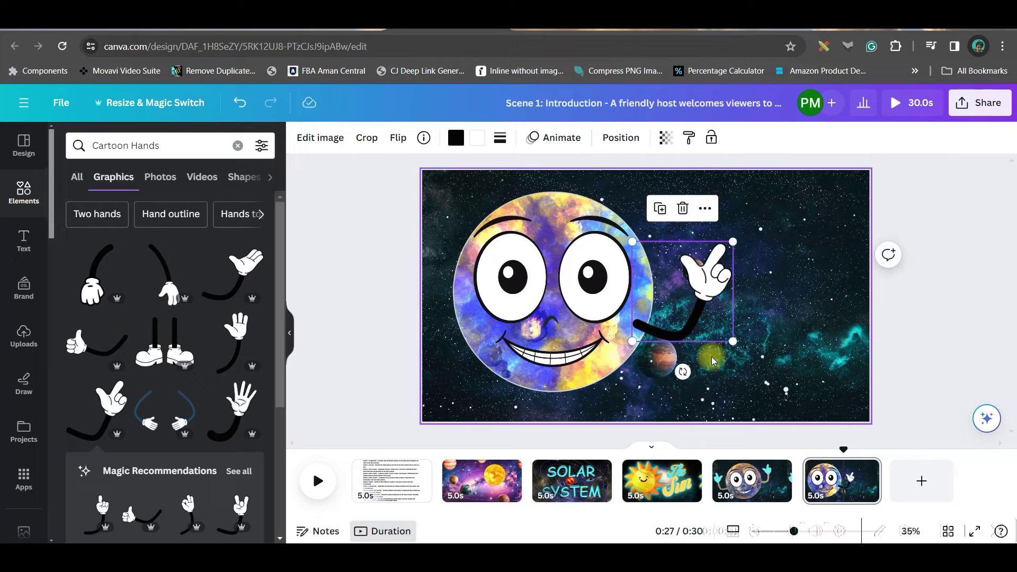
left_click_drag(682, 368, 694, 371)
left_click_drag(703, 302, 696, 302)
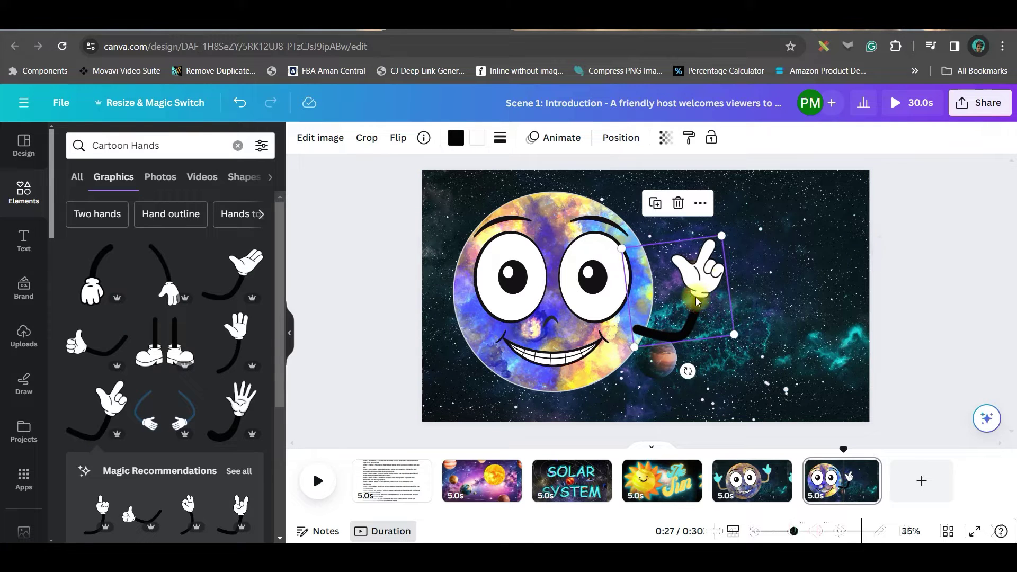
Recolour the hand blue by eyedropping the planet's nose, and make its black arm yellow
left_click(477, 144)
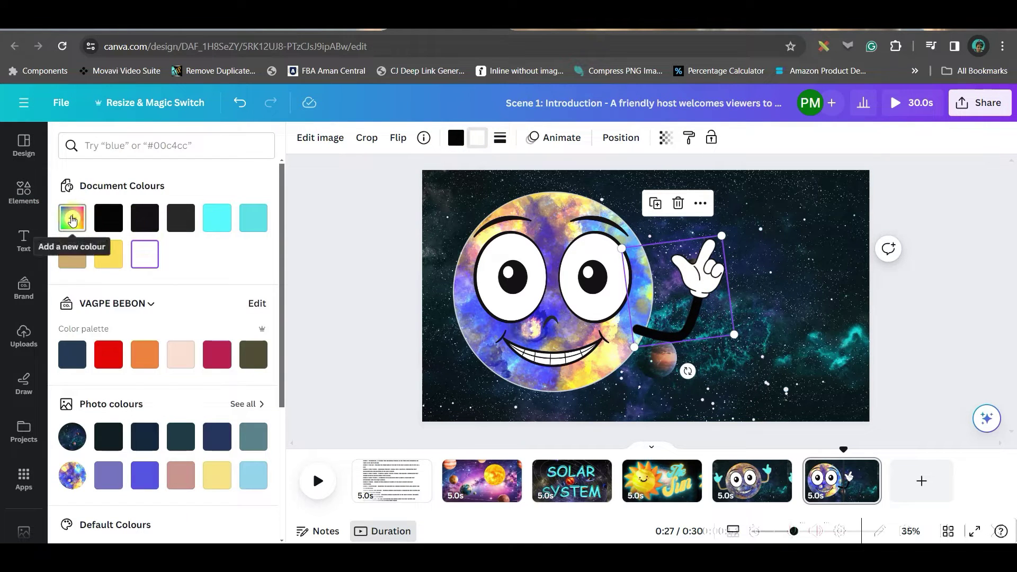
left_click(72, 221)
left_click(241, 353)
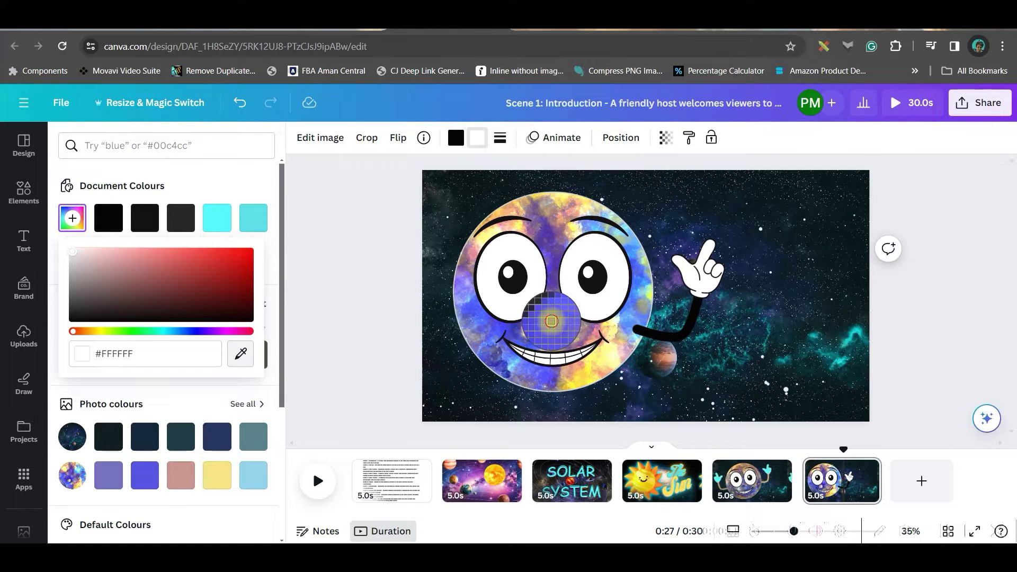
left_click(551, 322)
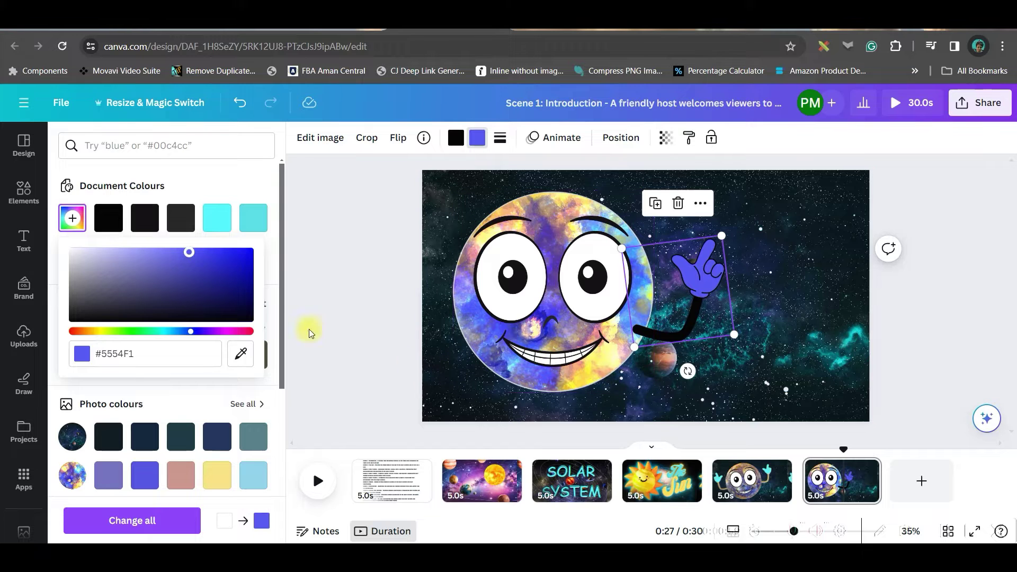
left_click(456, 138)
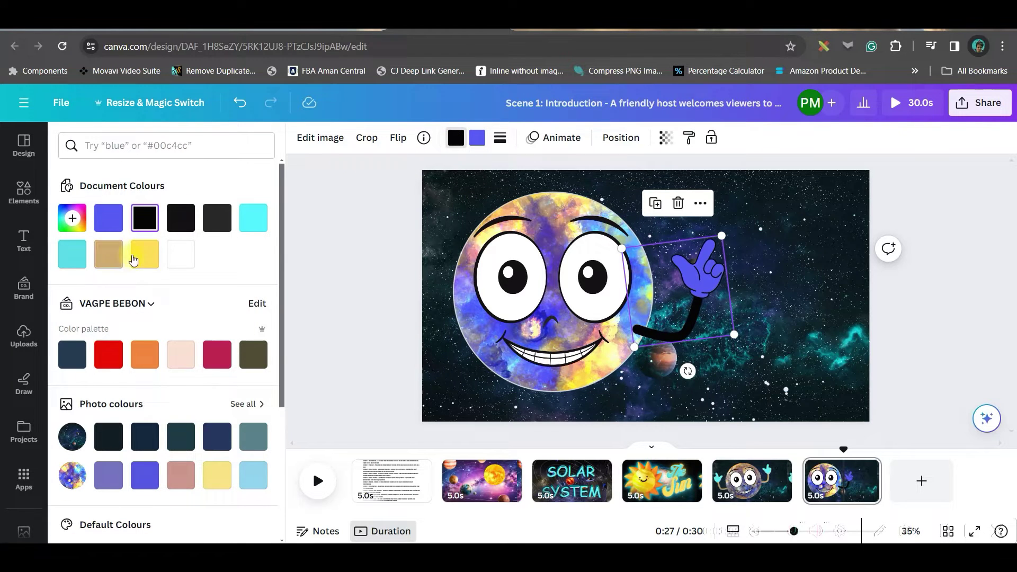
left_click(137, 256)
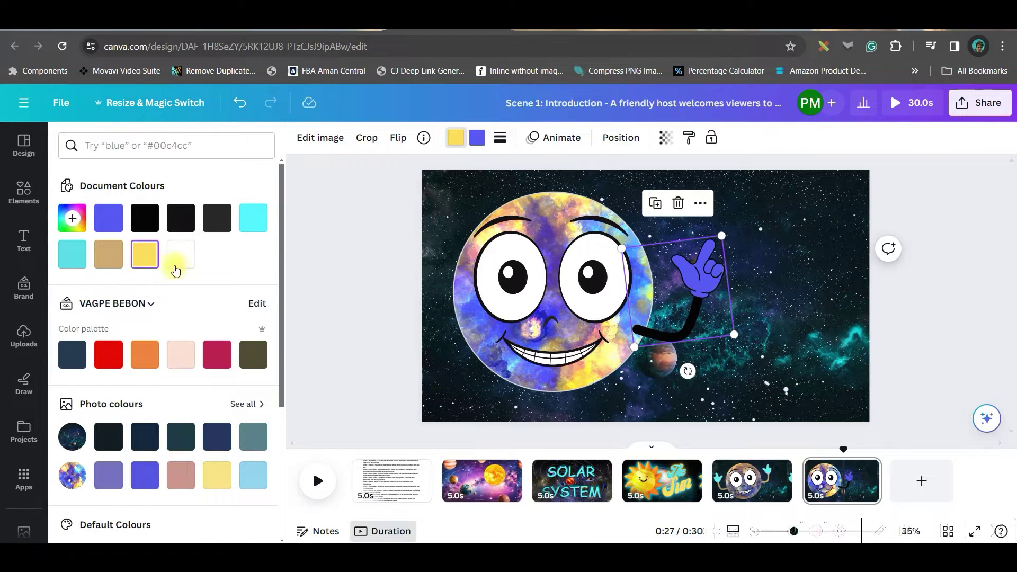
Duplicate the hand, flip the copy horizontally and move it to the left of the face
left_click(658, 206)
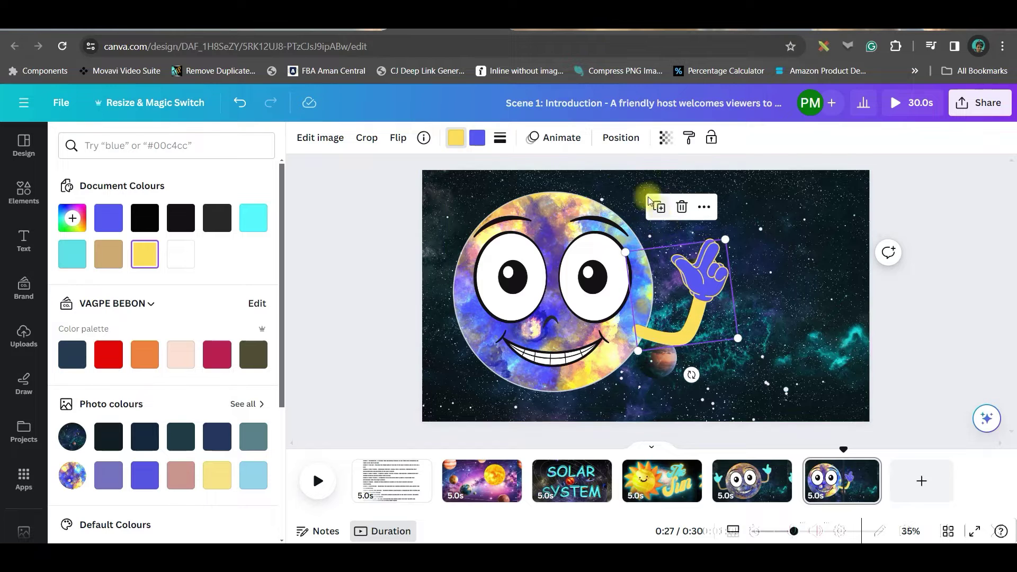
left_click(398, 140)
left_click(465, 173)
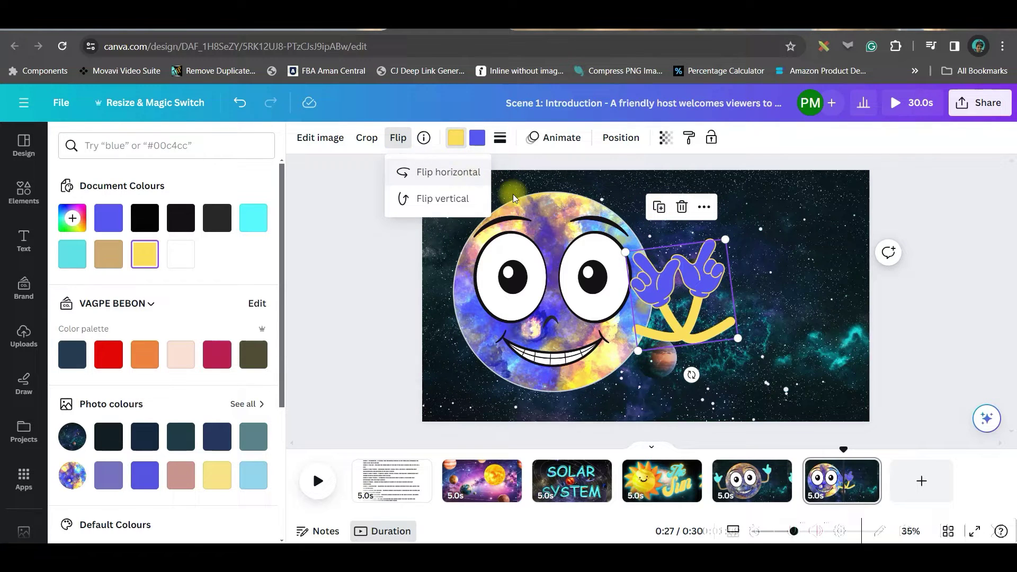
left_click_drag(684, 314, 422, 309)
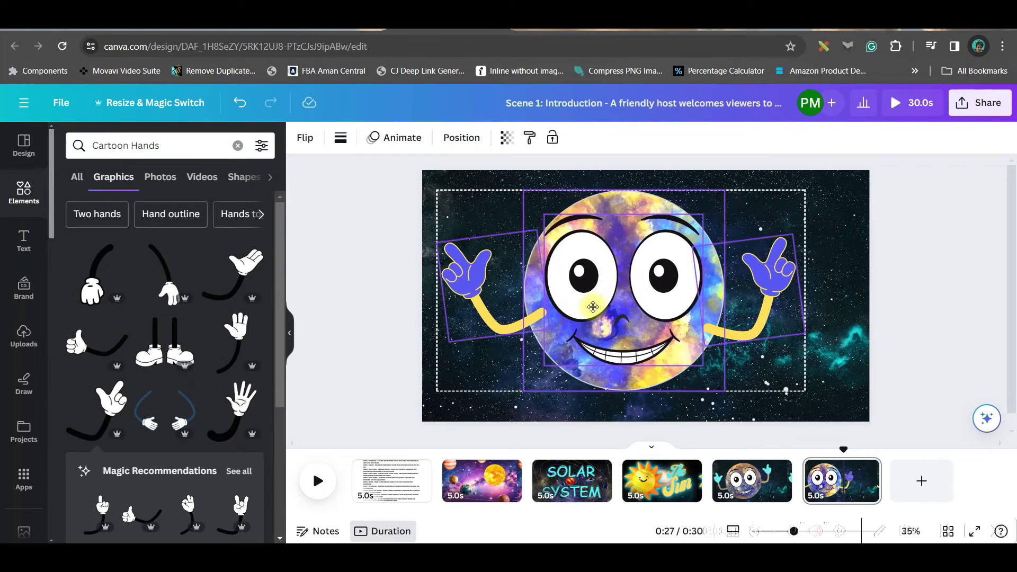
Clear the selection, then shift-select both hands together
left_click(819, 338)
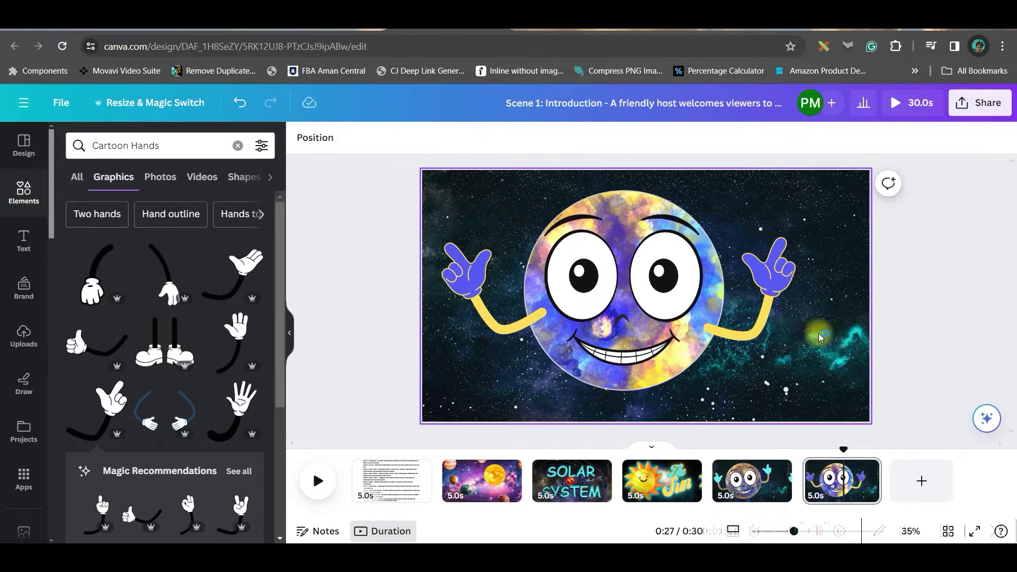
left_click(767, 322)
left_click(491, 329, "shift")
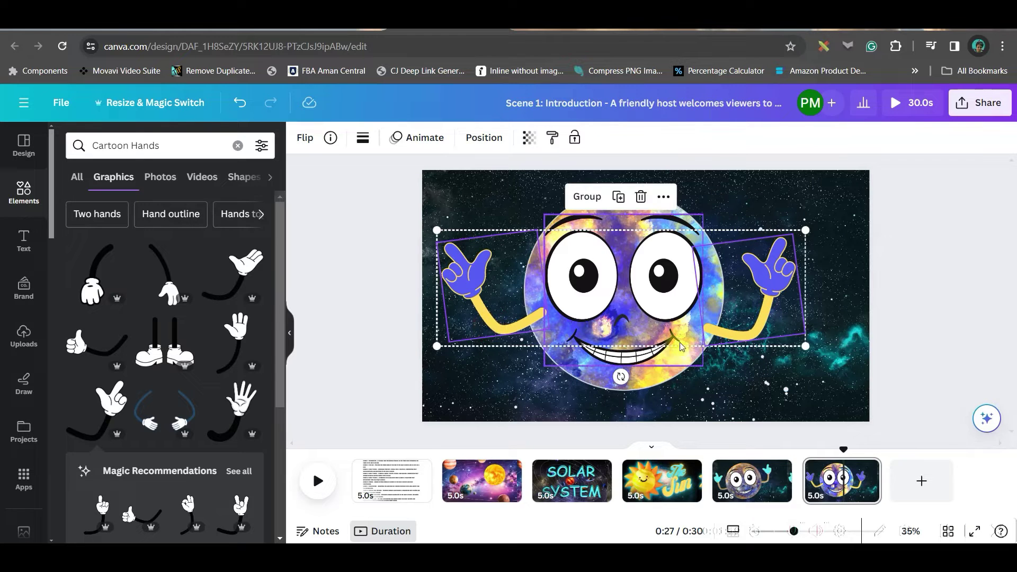
In Layers move both hands below the face and planet, then group all the character pieces
left_click(486, 138)
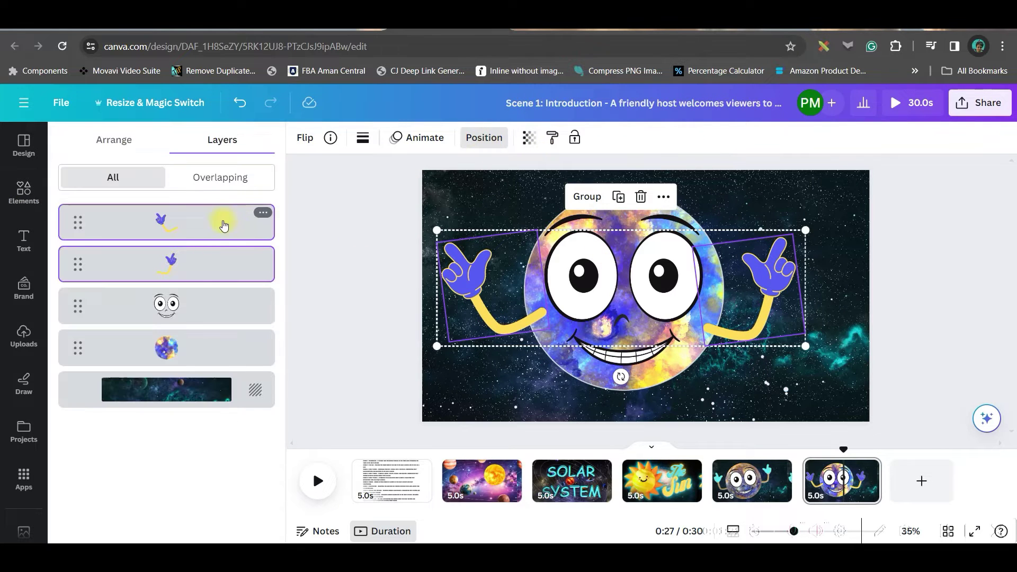
left_click_drag(224, 225, 230, 359)
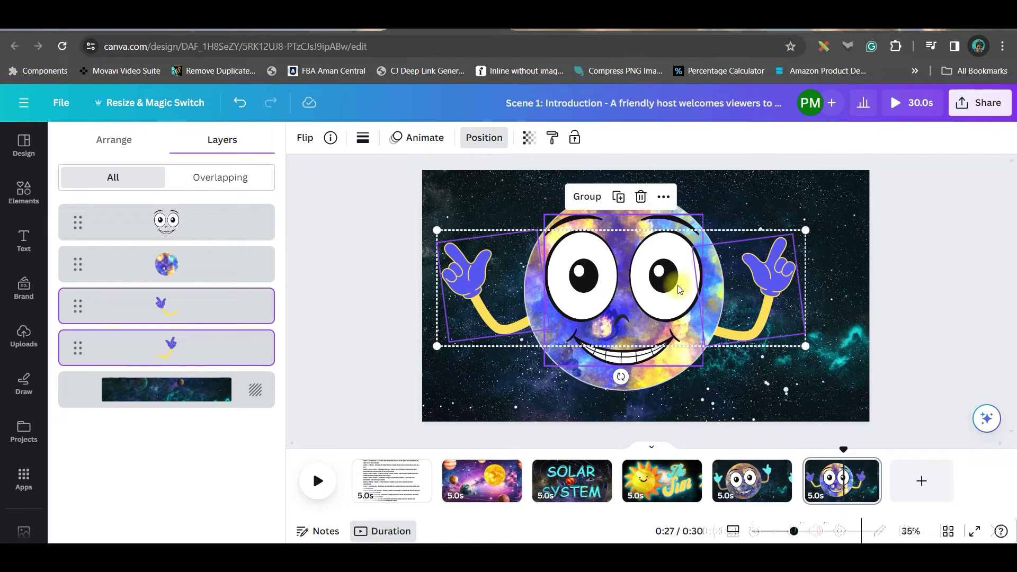
mouse_move(166, 222)
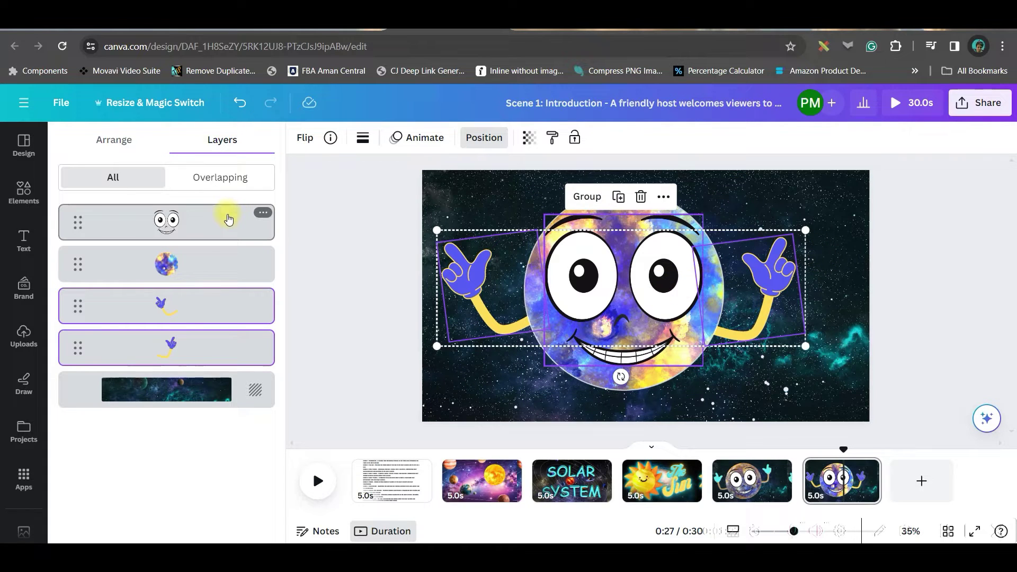
left_click(229, 221, "shift")
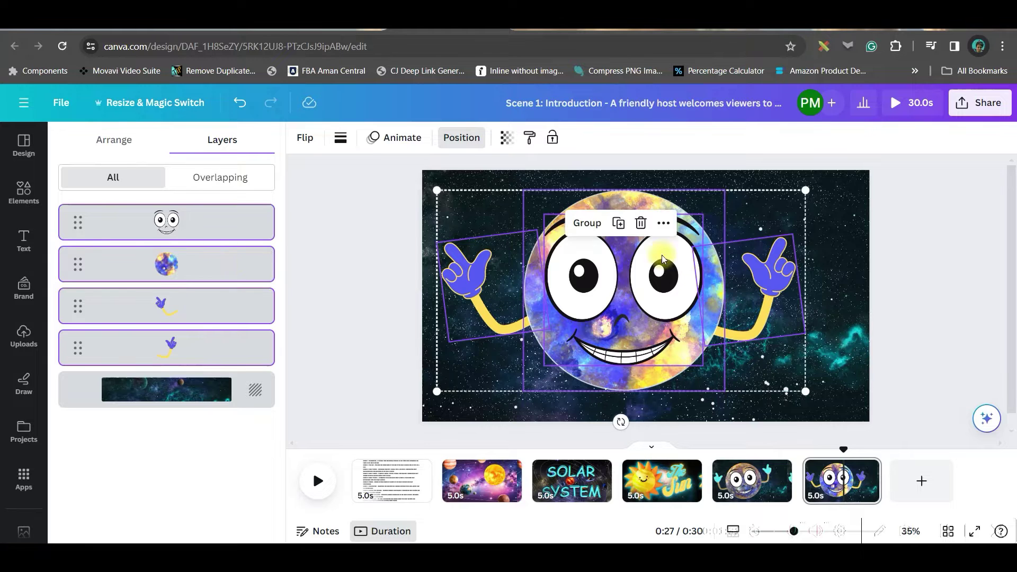
left_click(587, 223)
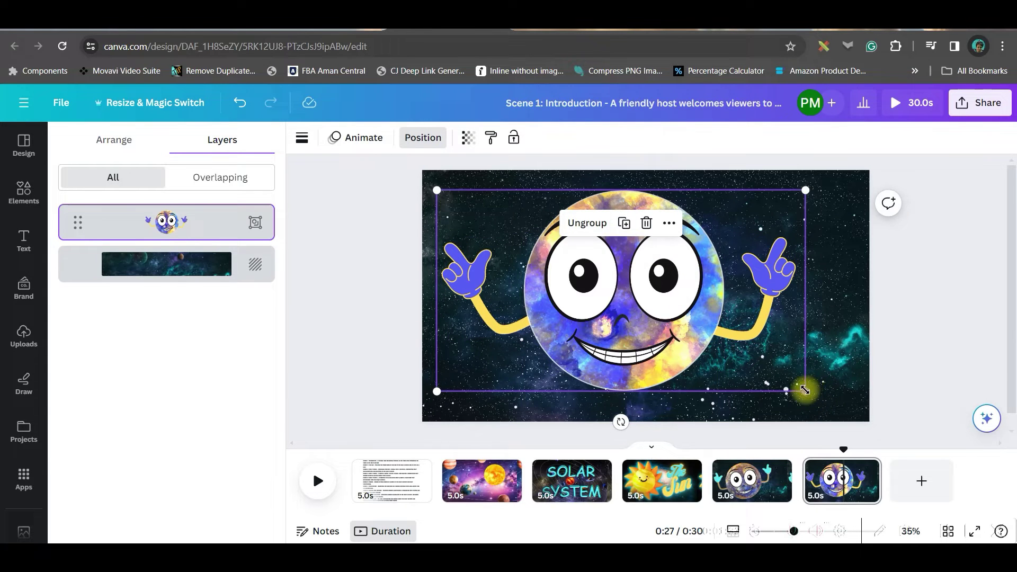
Shrink the Mercury character group, nudge it down-left and tilt it about 10° counter-clockwise
mouse_move(806, 391)
left_mouse_down()
mouse_move(765, 374)
mouse_move(768, 387)
left_mouse_up()
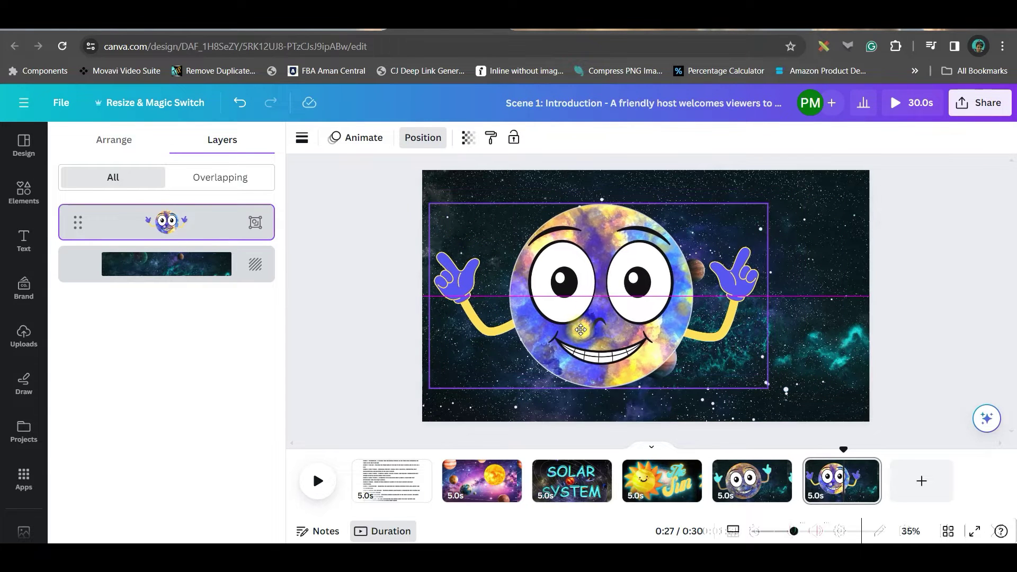
left_click_drag(654, 366, 647, 380)
left_click(603, 430)
left_click_drag(639, 414, 615, 403)
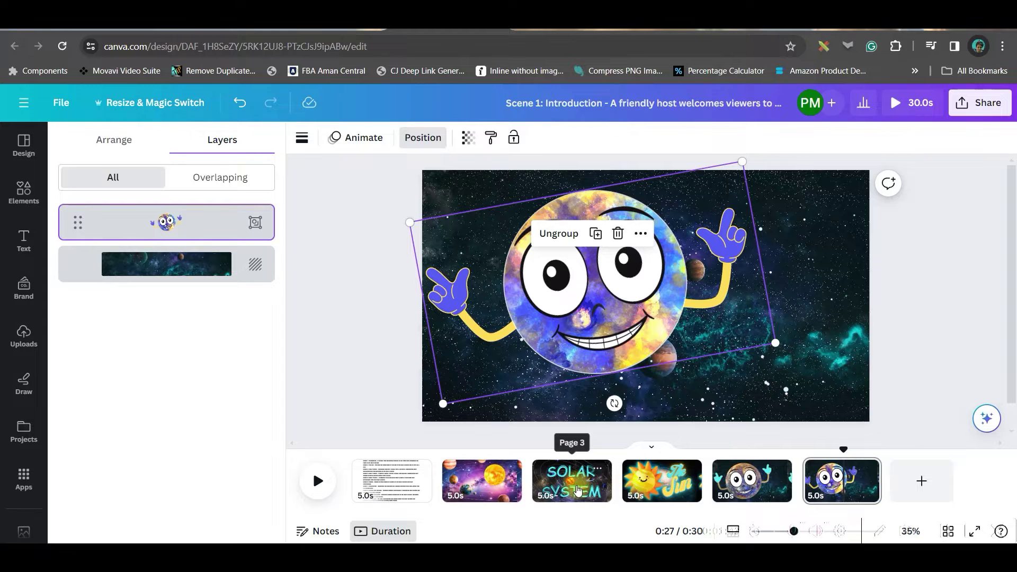
On page 2 add a Heading text box reading SOLAR SYSTEM and bring up the font list to search Comic
left_click(505, 487)
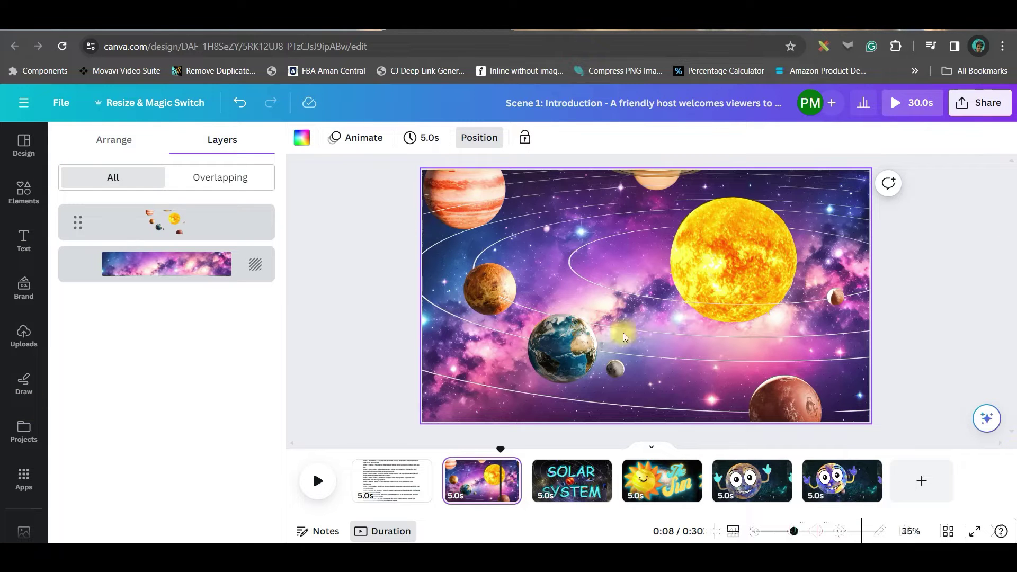
left_click(23, 241)
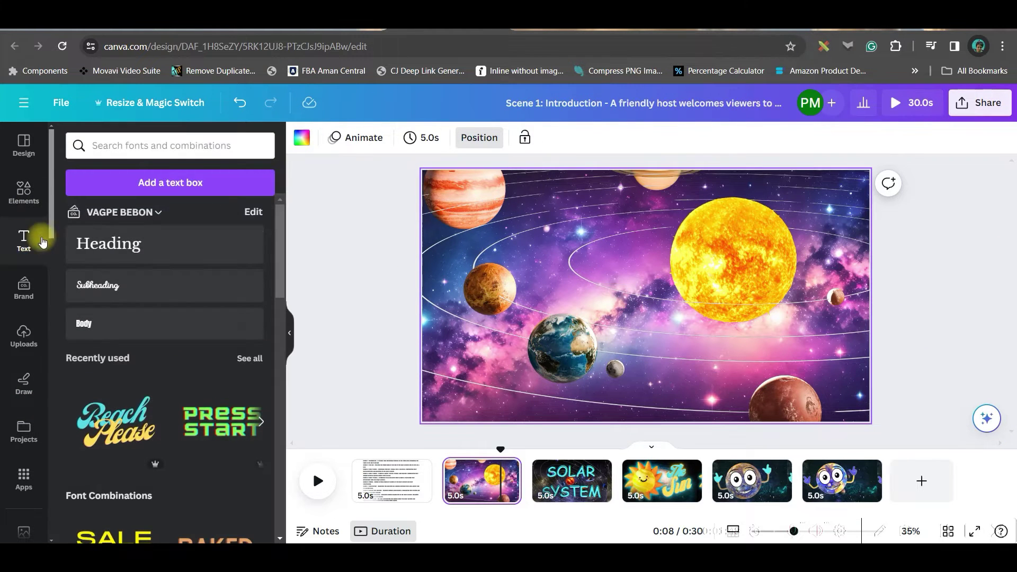
left_click(133, 250)
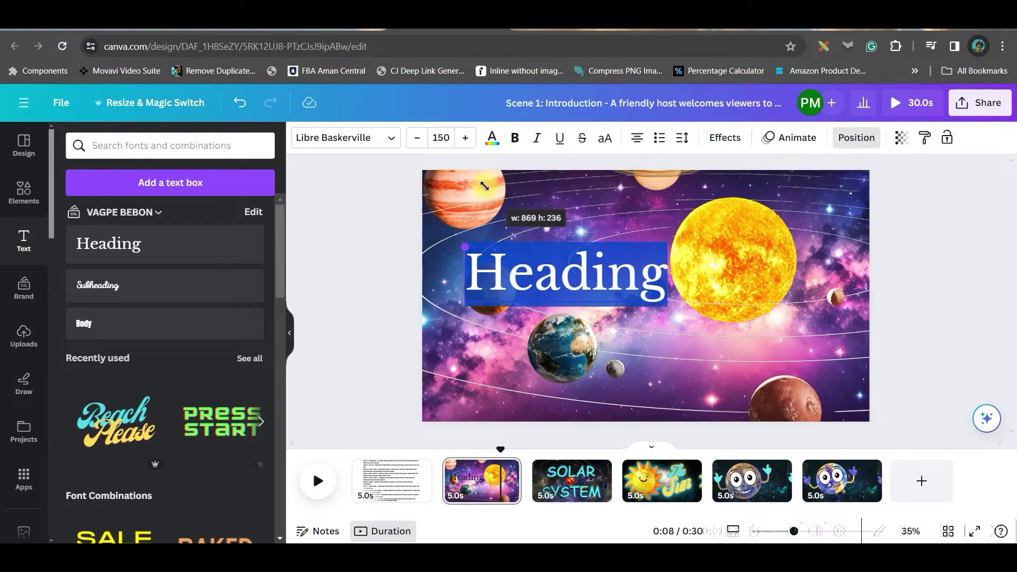
type("S")
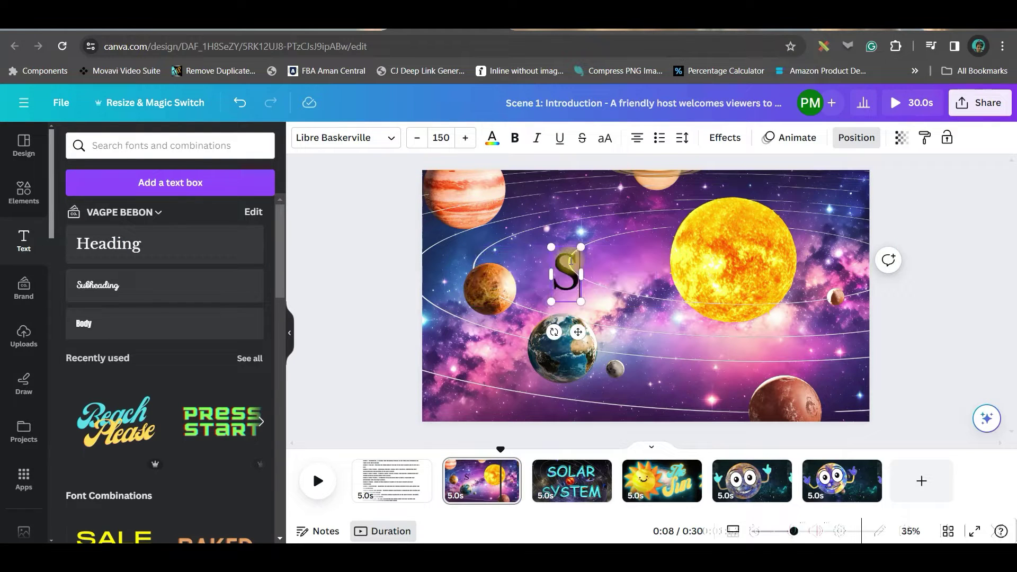
type("OLAR SYST")
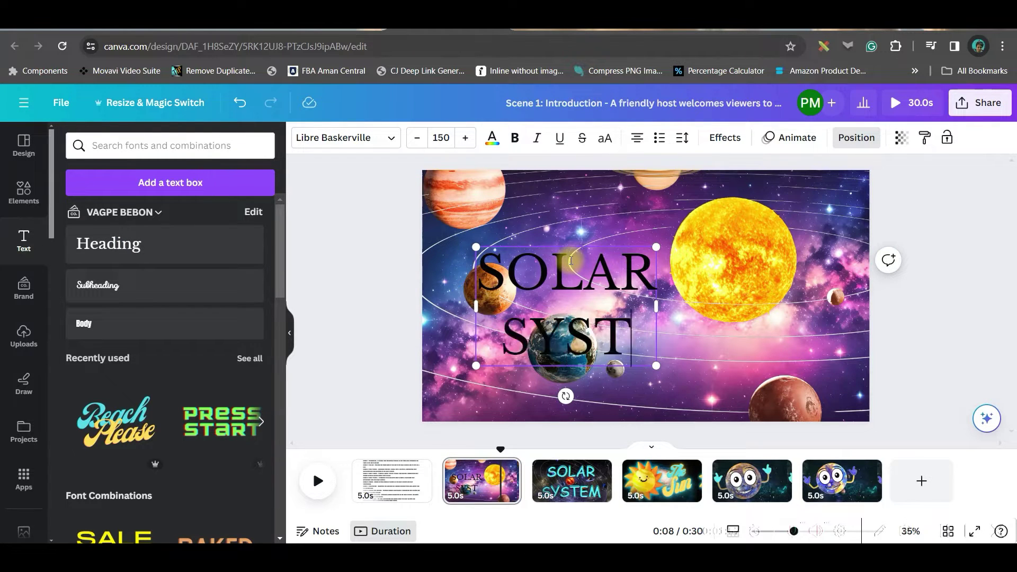
type("EM")
left_click(386, 142)
type("Comic")
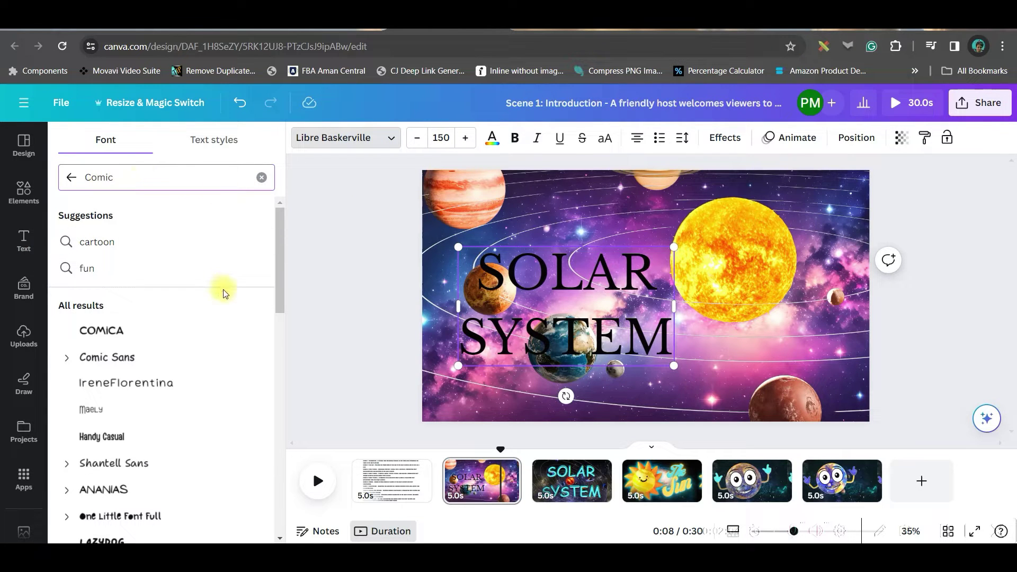
Set the title in Comic Sans, colour the word SOLAR yellow, then reselect the title group
left_click(150, 357)
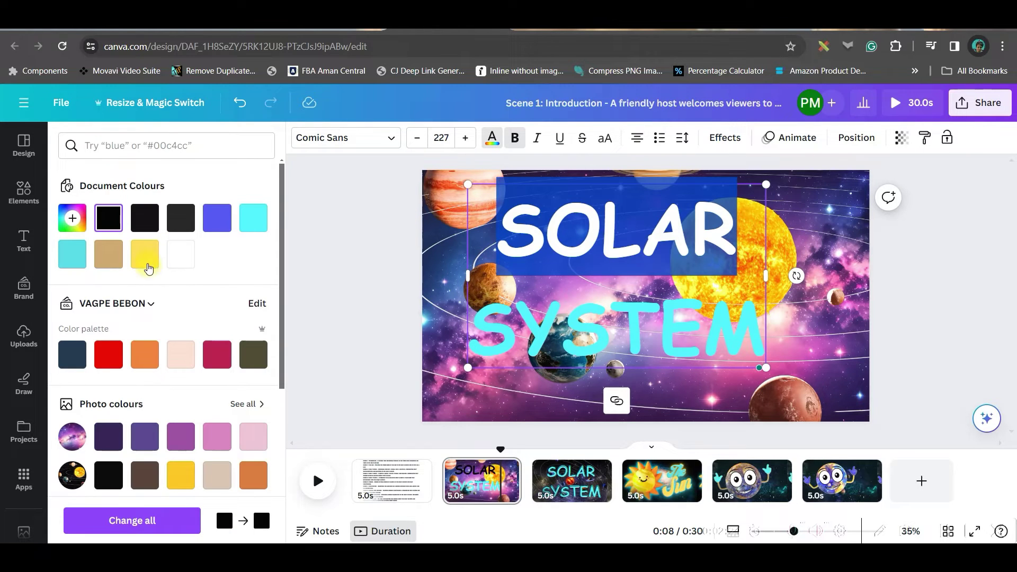
left_click(148, 267)
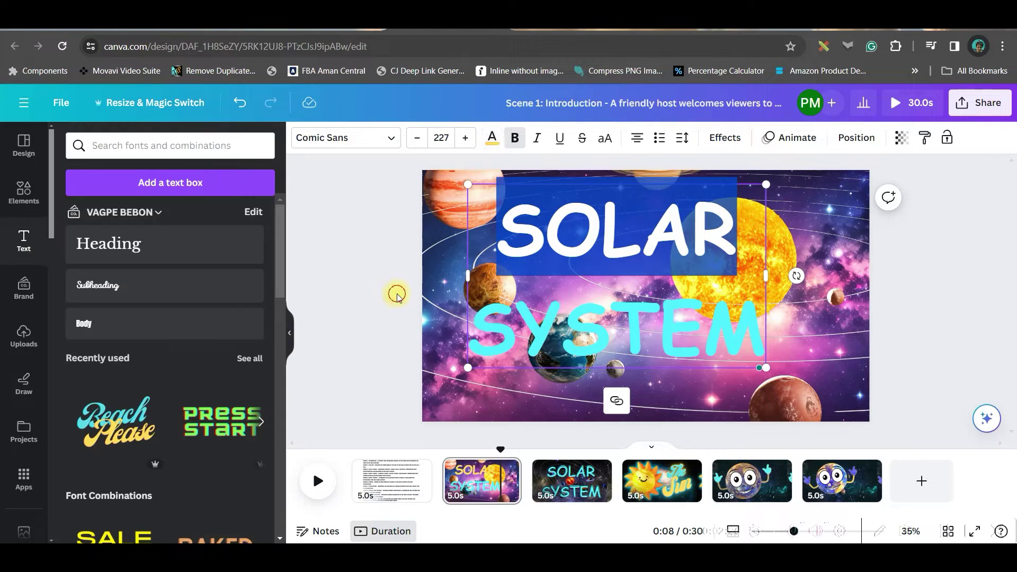
left_click(704, 317)
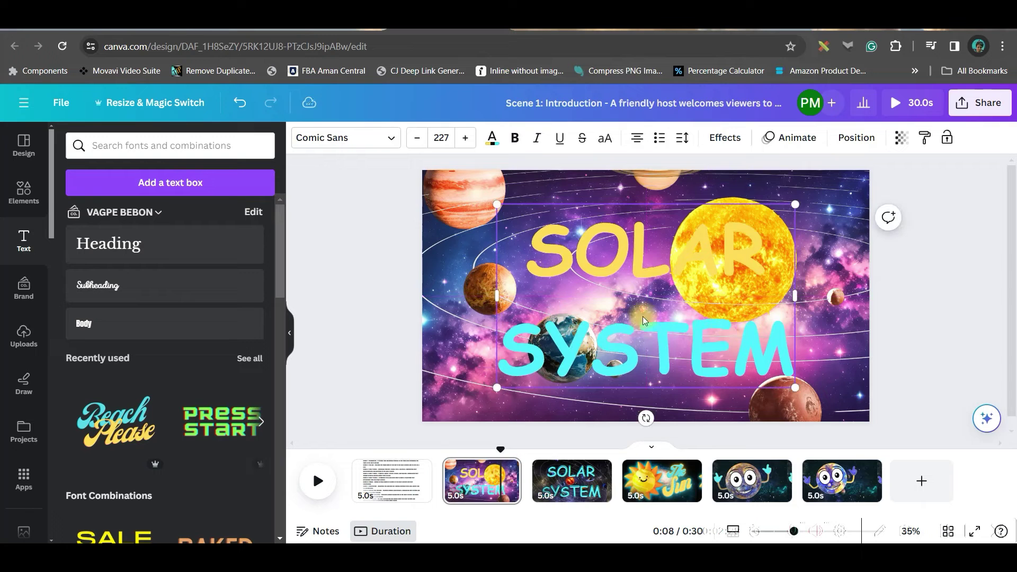
left_click(920, 300)
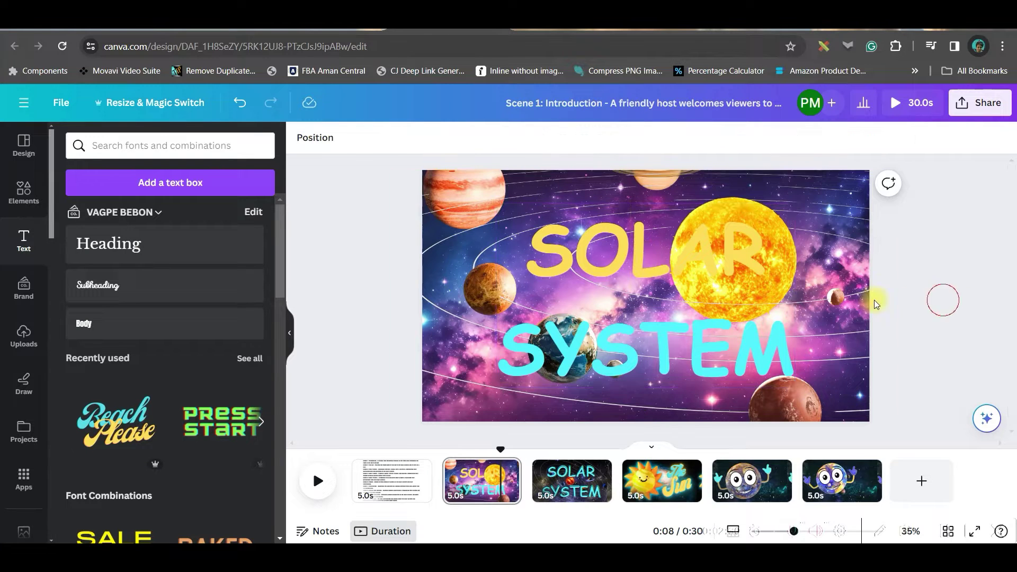
left_click(747, 297)
Duplicate the title, offset the copy down-left with a Neon glow effect, and layer it below the original
right_click(682, 278)
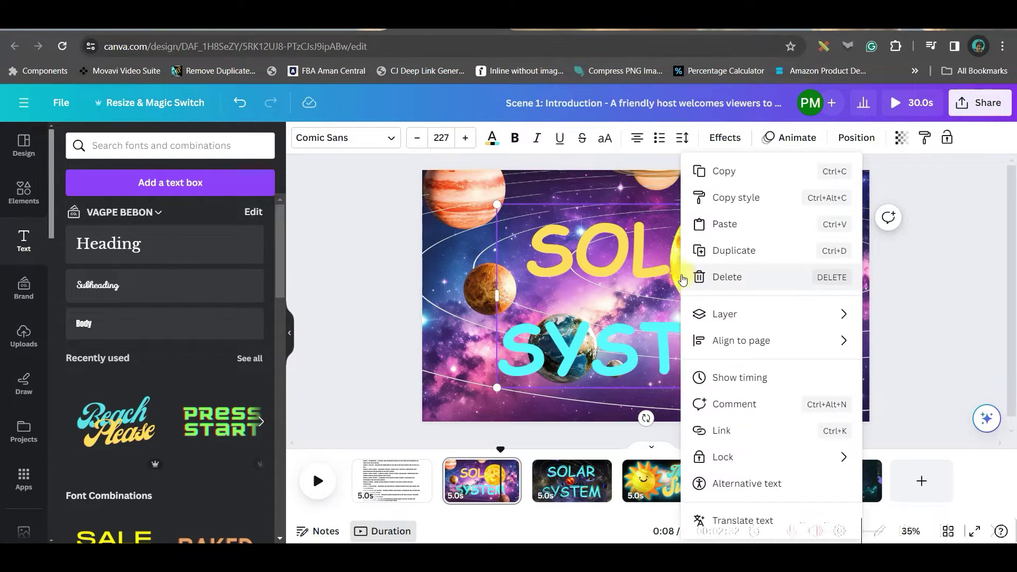
left_click(734, 253)
left_click_drag(732, 316, 659, 328)
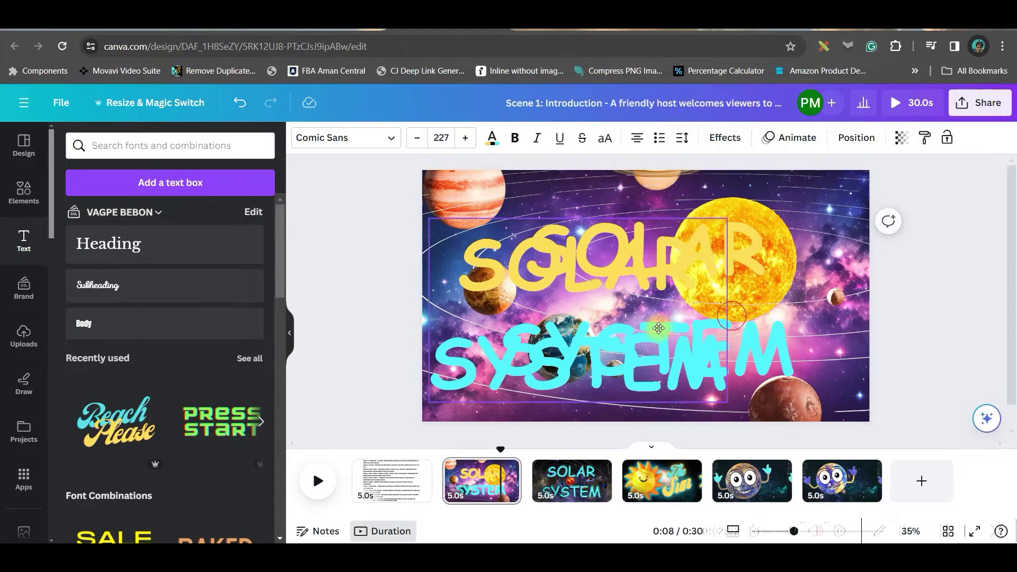
left_click(724, 140)
left_click(227, 391)
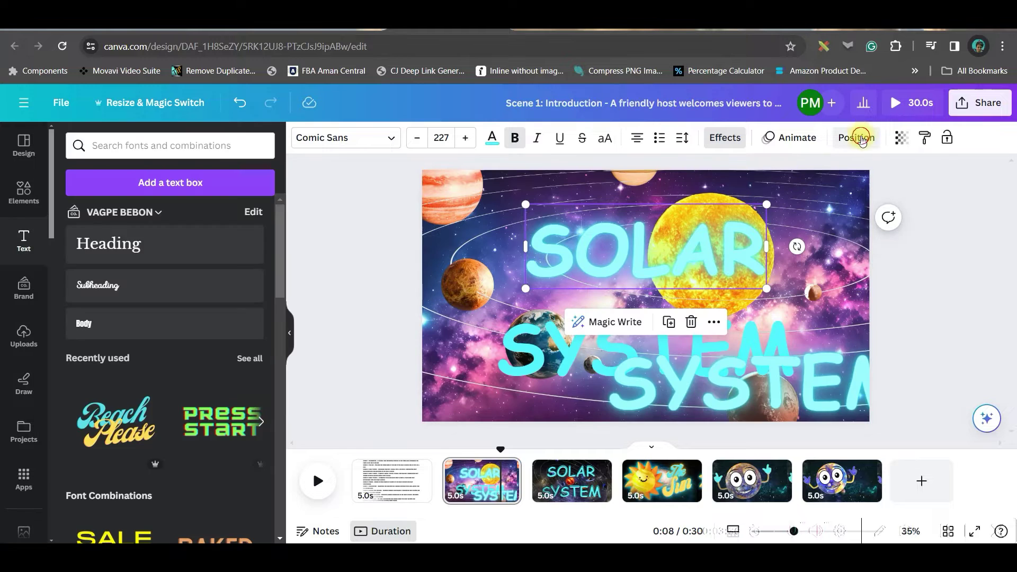
left_click(858, 138)
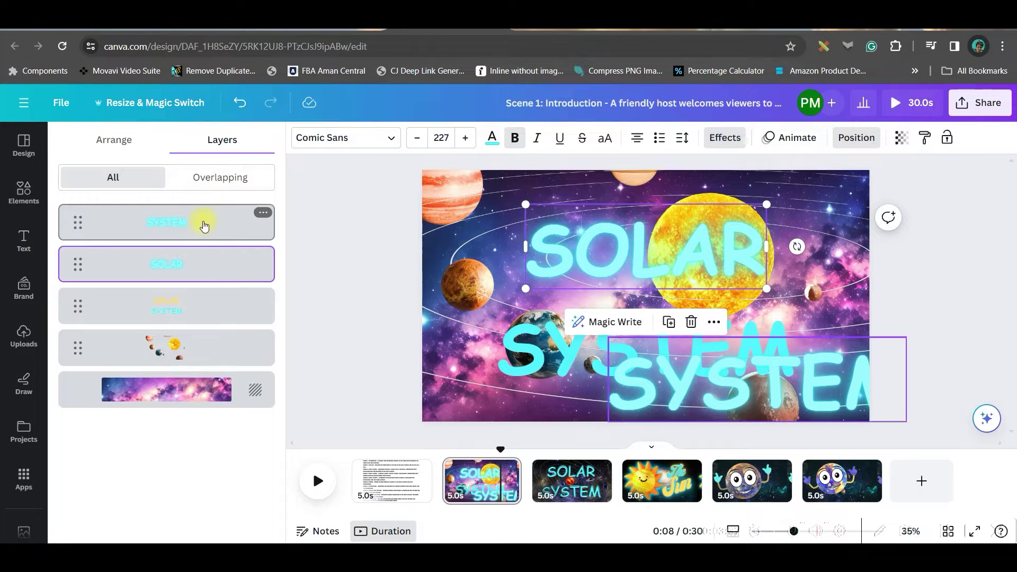
left_click_drag(205, 266, 240, 343)
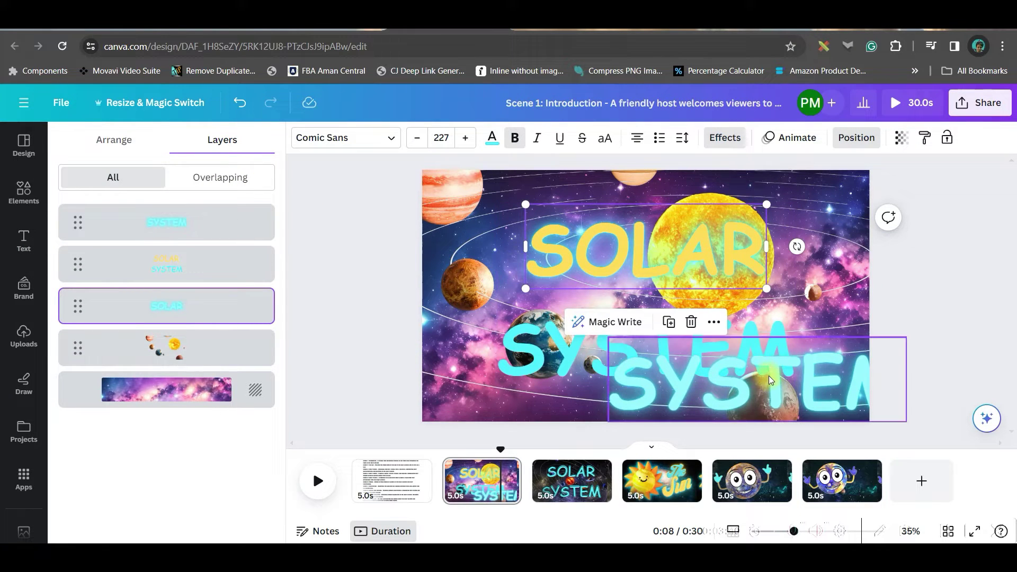
Move the SYSTEM copy under SOLAR, colour it yellow and send it behind the cyan SYSTEM in Layers
left_click_drag(767, 370, 656, 340)
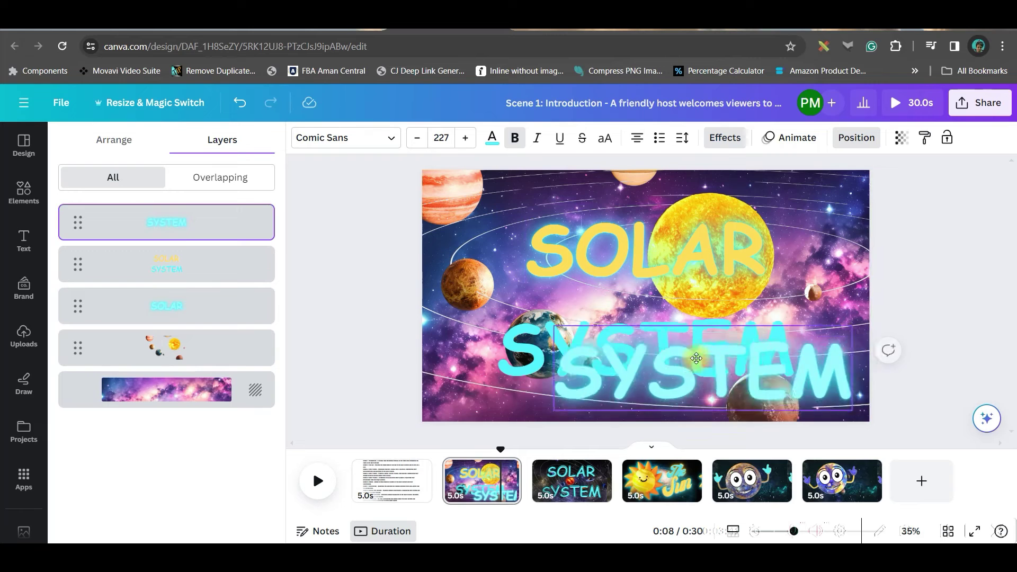
left_click(487, 141)
left_click(145, 255)
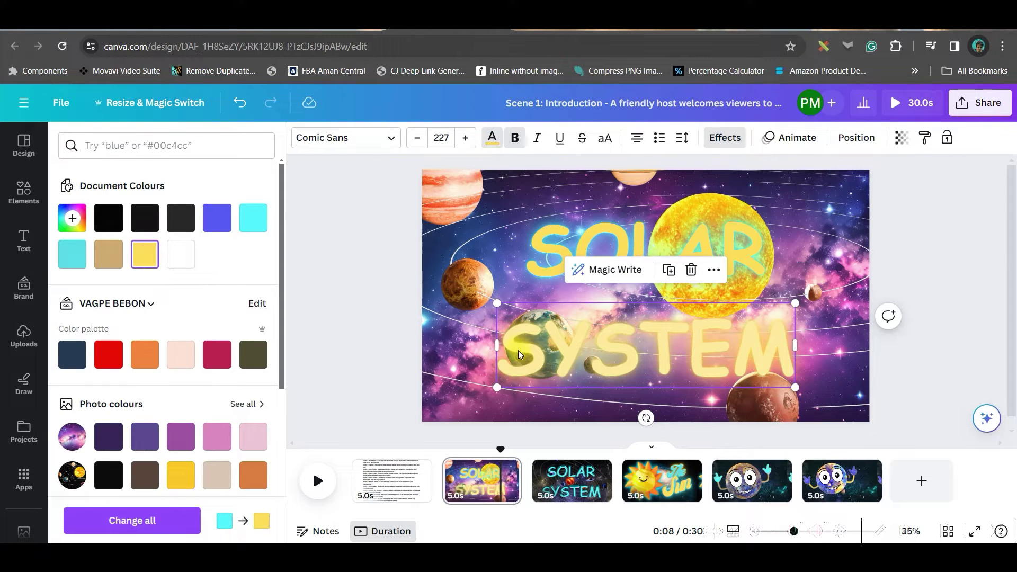
left_click(848, 142)
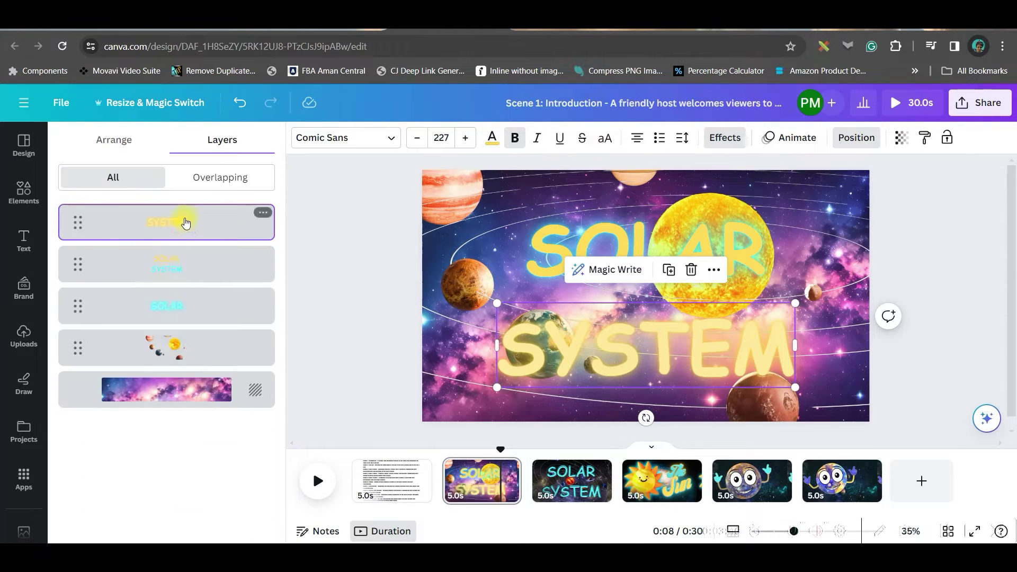
left_click_drag(185, 223, 189, 316)
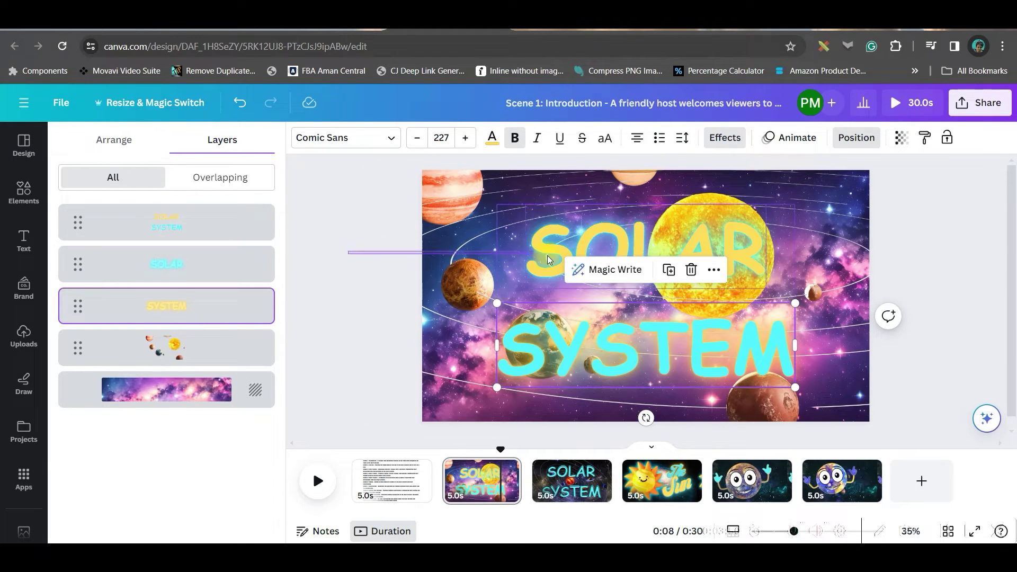
Group the SOLAR SYSTEM title layers into one block, enlarge it and reposition it on the slide
left_click(24, 240)
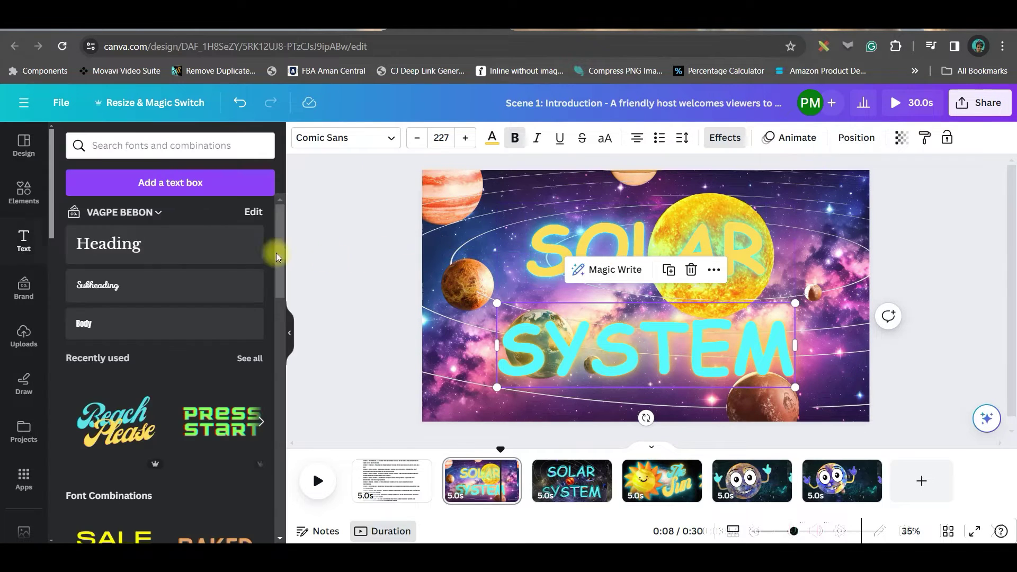
left_click(870, 140)
left_click(170, 221)
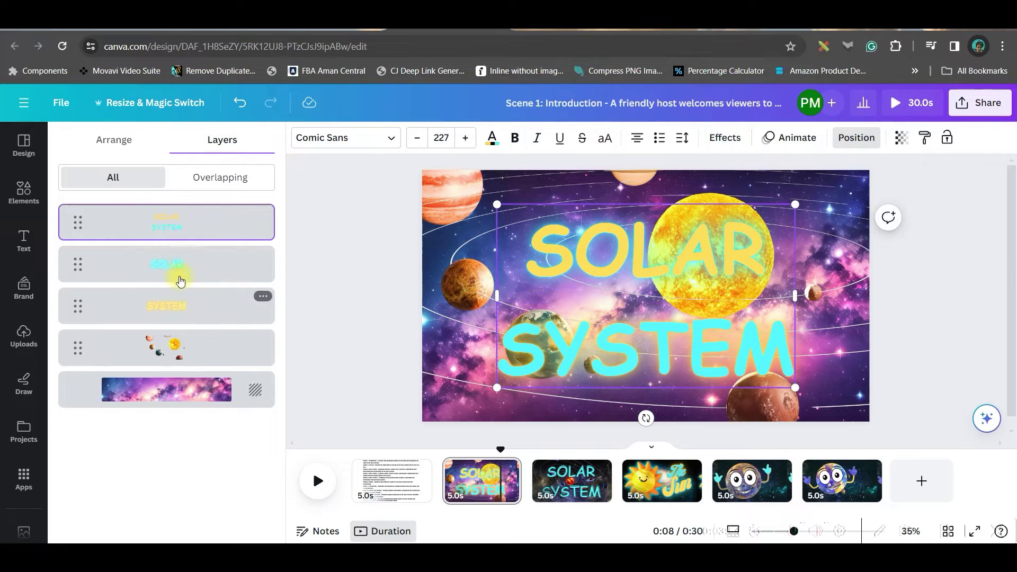
left_click(179, 282, "shift")
left_click(183, 306, "shift")
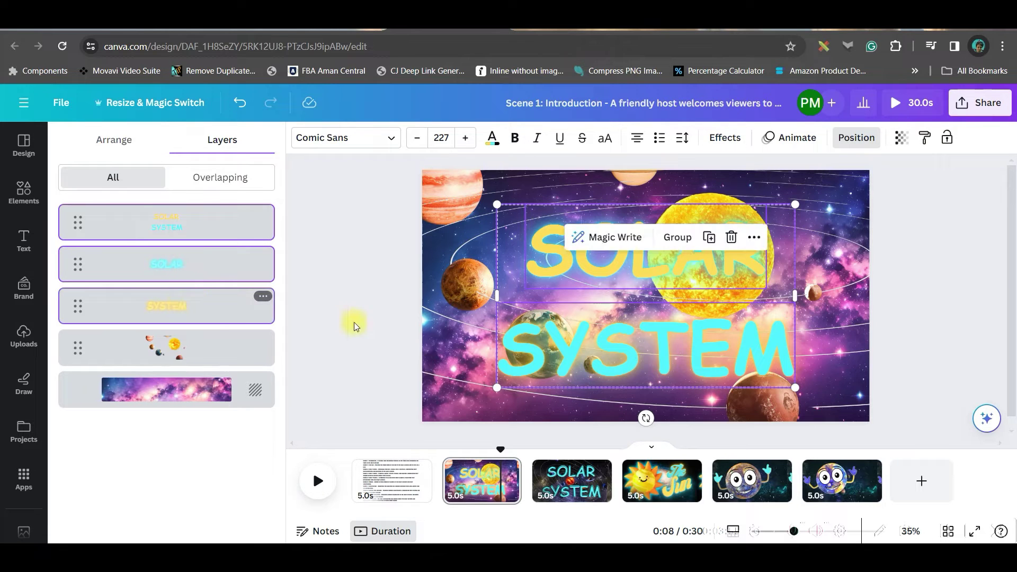
left_click(658, 237)
left_click_drag(795, 209, 855, 222)
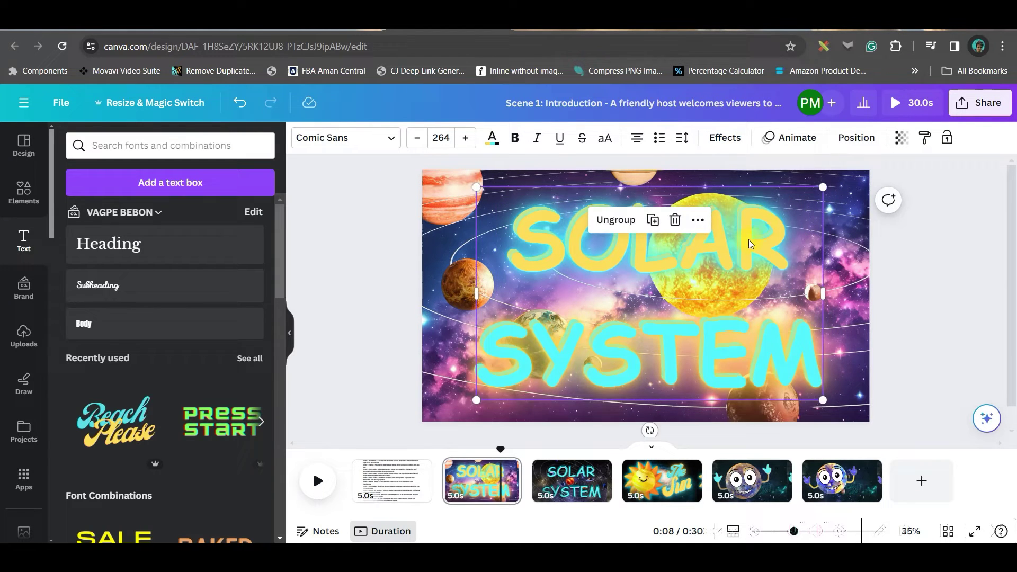
left_click_drag(723, 251, 690, 284)
Turn the title copy into a thin black Hollow outline aligned over the coloured lettering
left_click(726, 138)
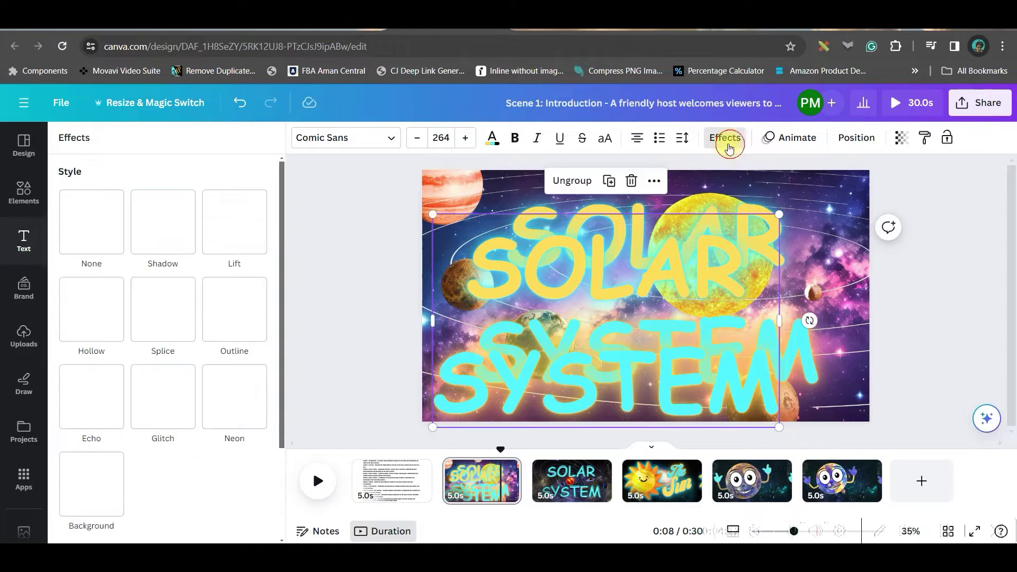
left_click(101, 325)
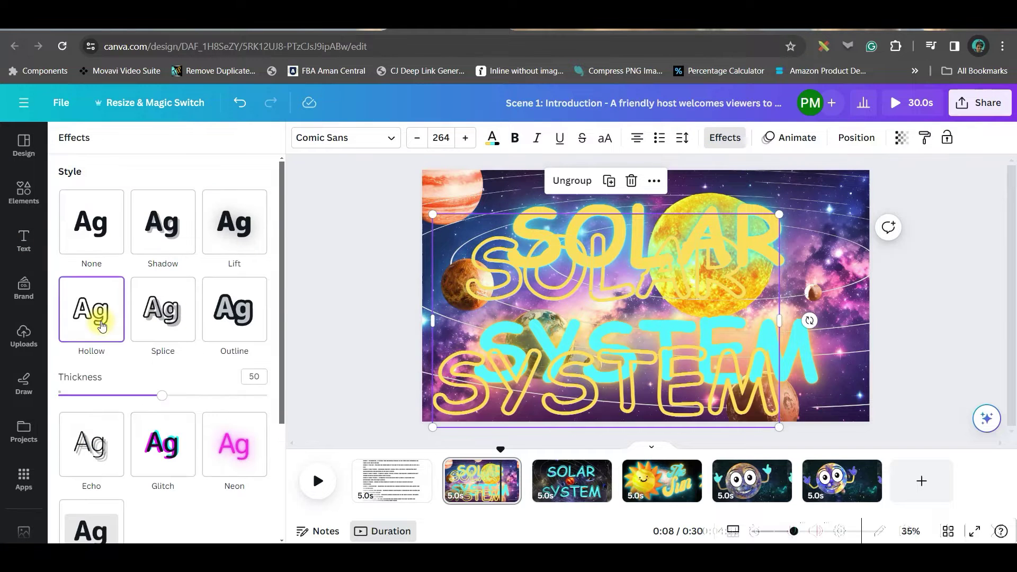
left_click(493, 138)
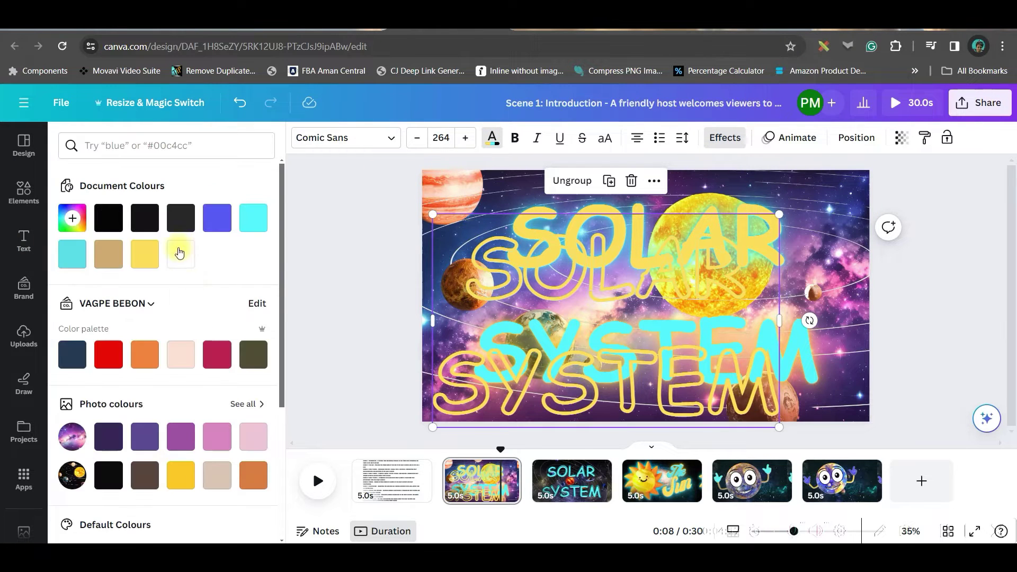
left_click(109, 218)
left_click_drag(660, 366, 702, 336)
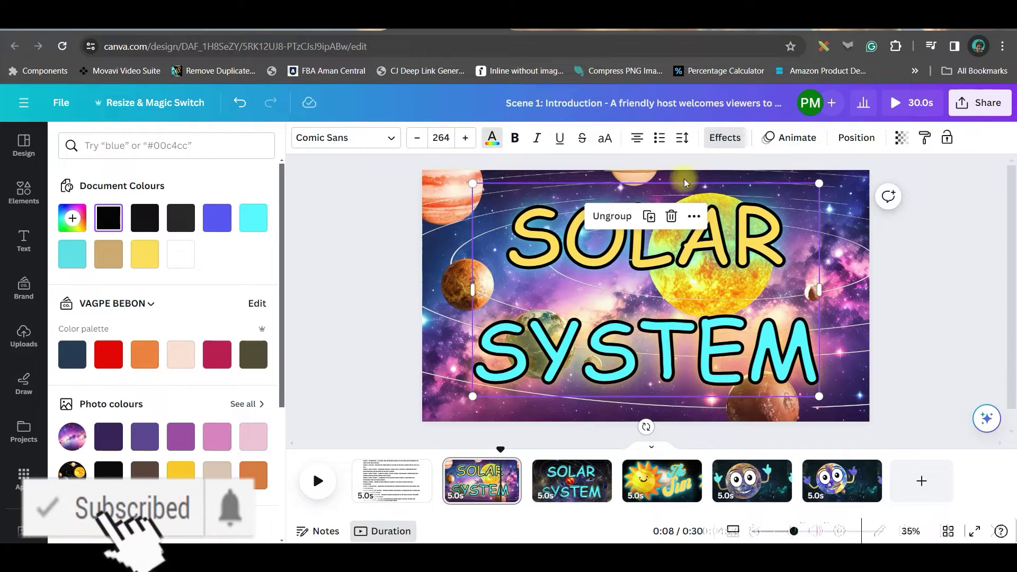
left_click(726, 137)
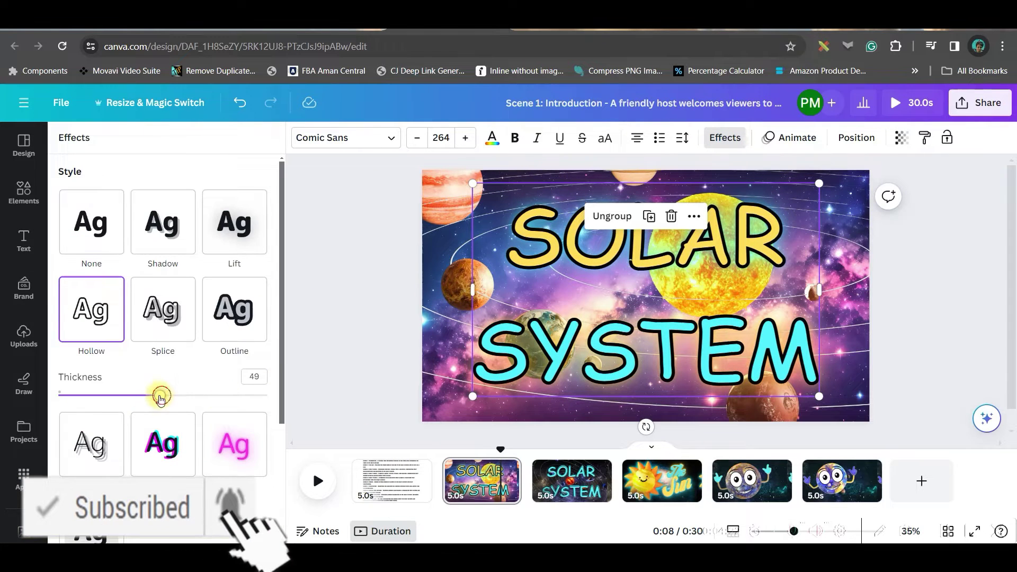
left_click_drag(162, 395, 58, 395)
Group the outline with the coloured title and centre the finished block on the slide
left_click_drag(572, 326, 574, 327)
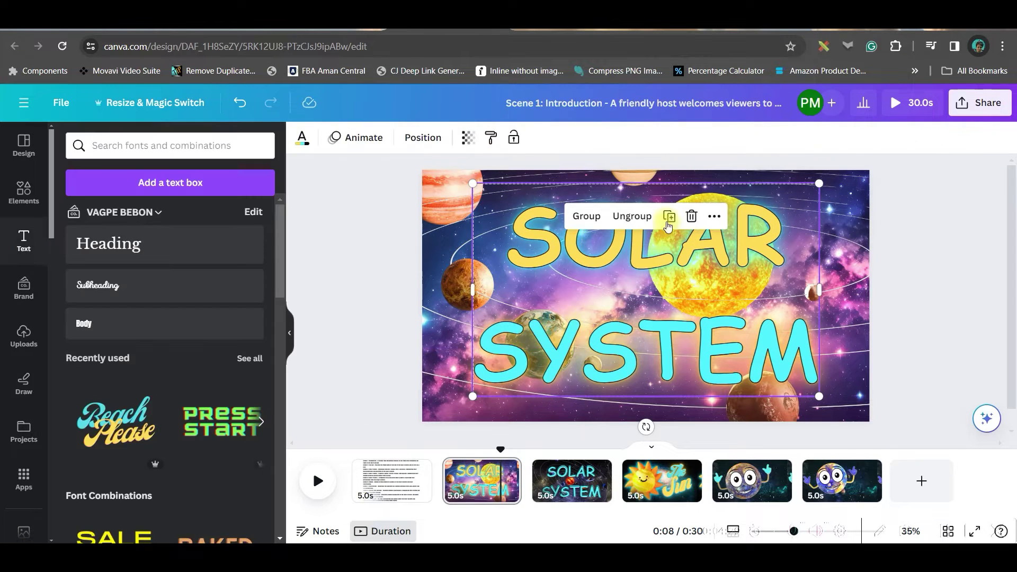
left_click(574, 221)
left_click_drag(699, 275, 699, 282)
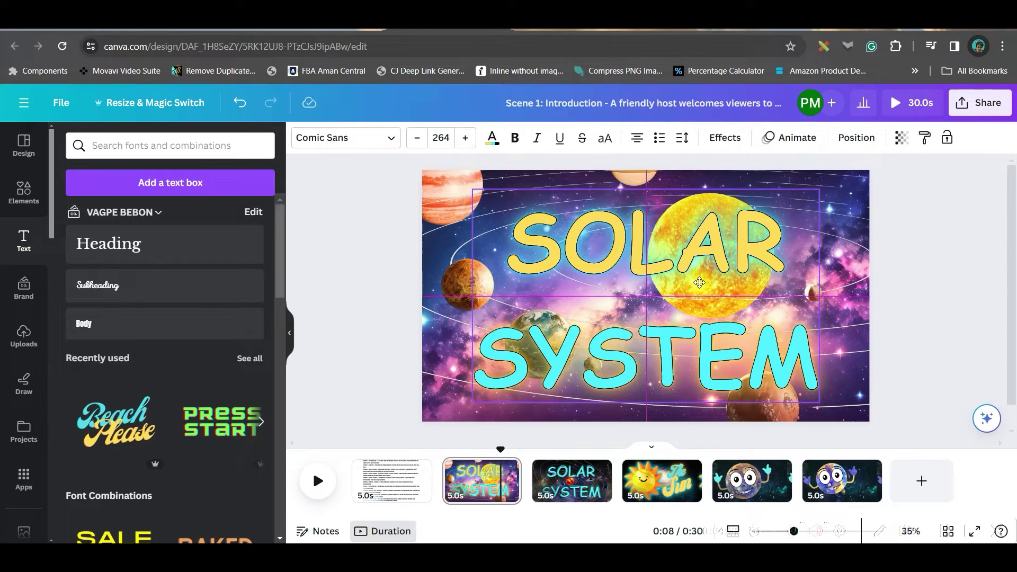
left_click(937, 291)
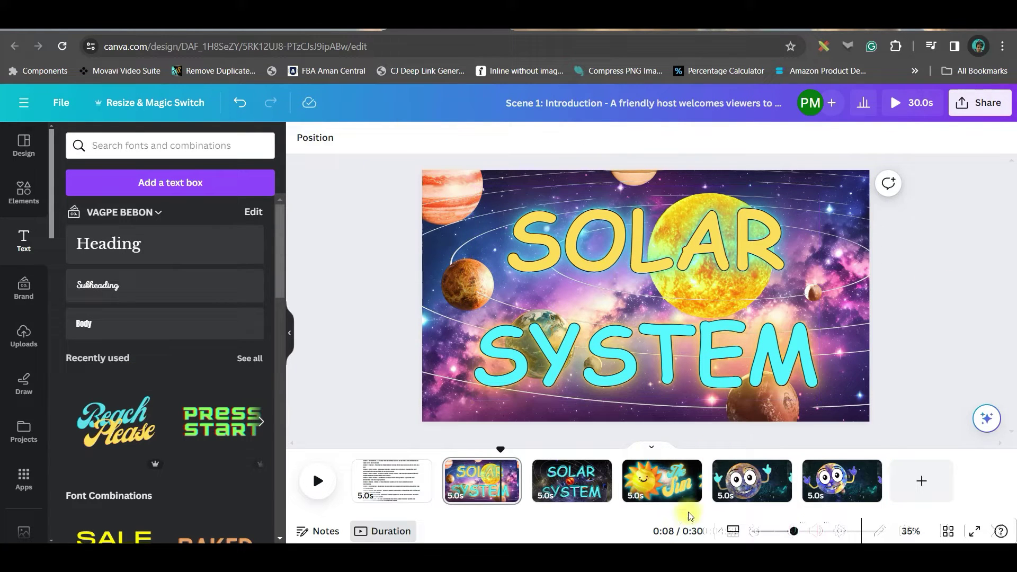
On the cartoon planet slide, add the Beach Please text combination, ungroup it and retype the words
left_click(763, 493)
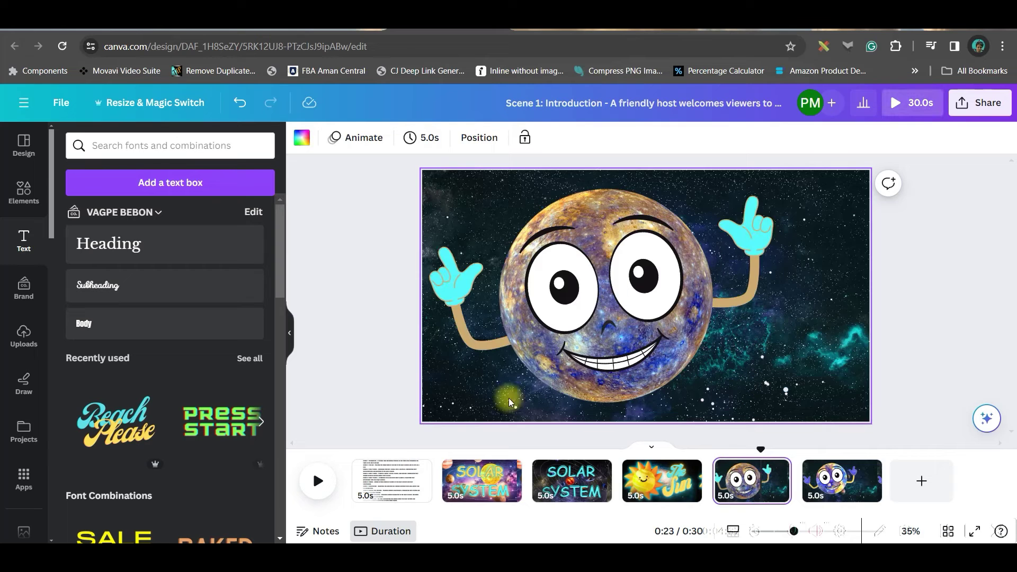
left_click(115, 420)
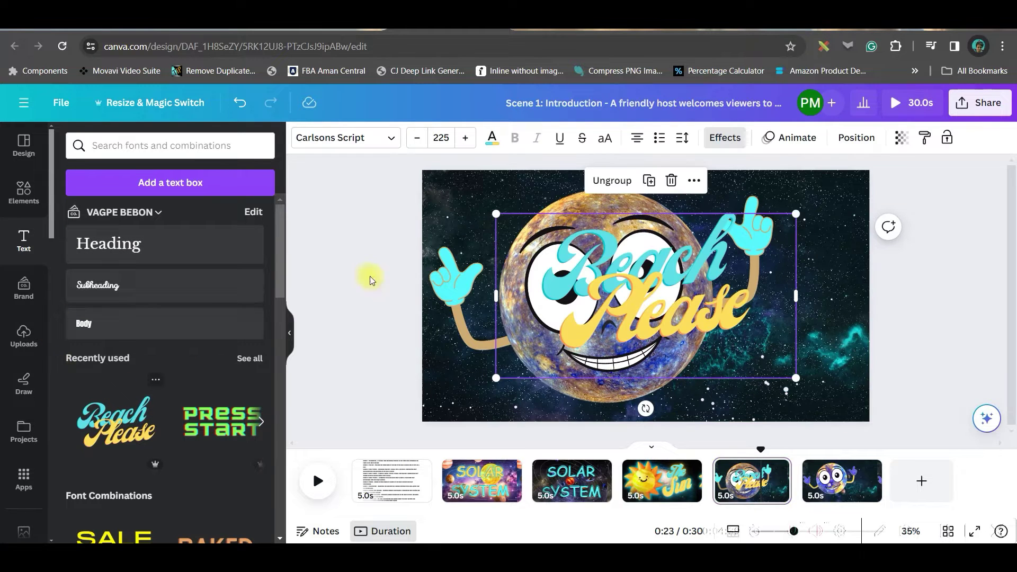
left_click(607, 304)
left_click(691, 233)
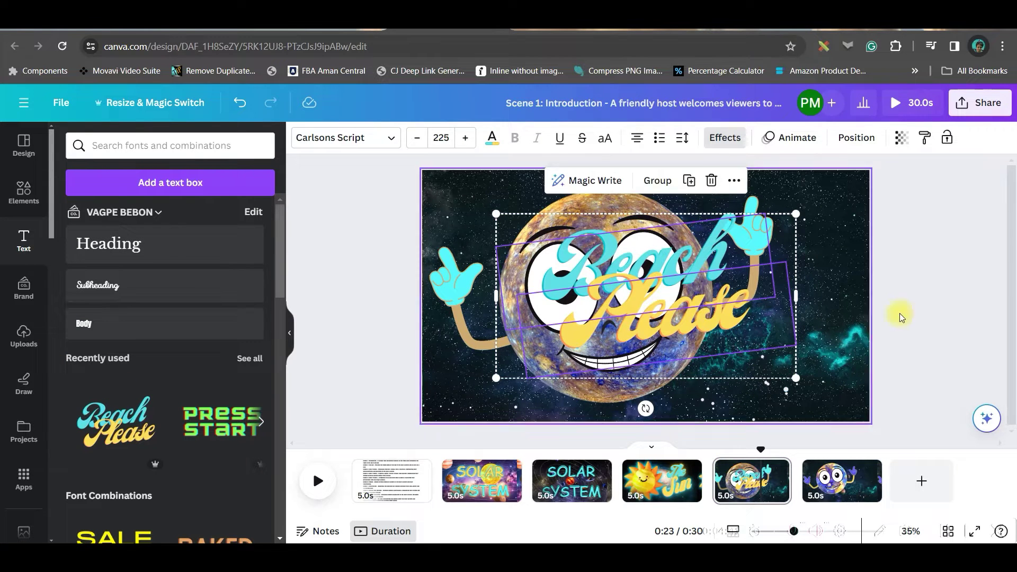
double_click(639, 272)
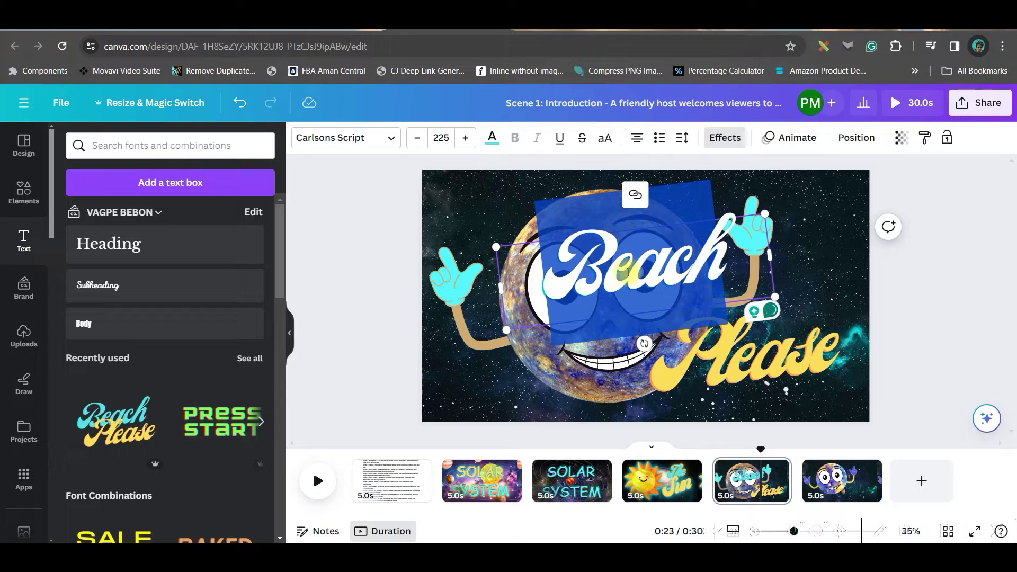
type("Plannet")
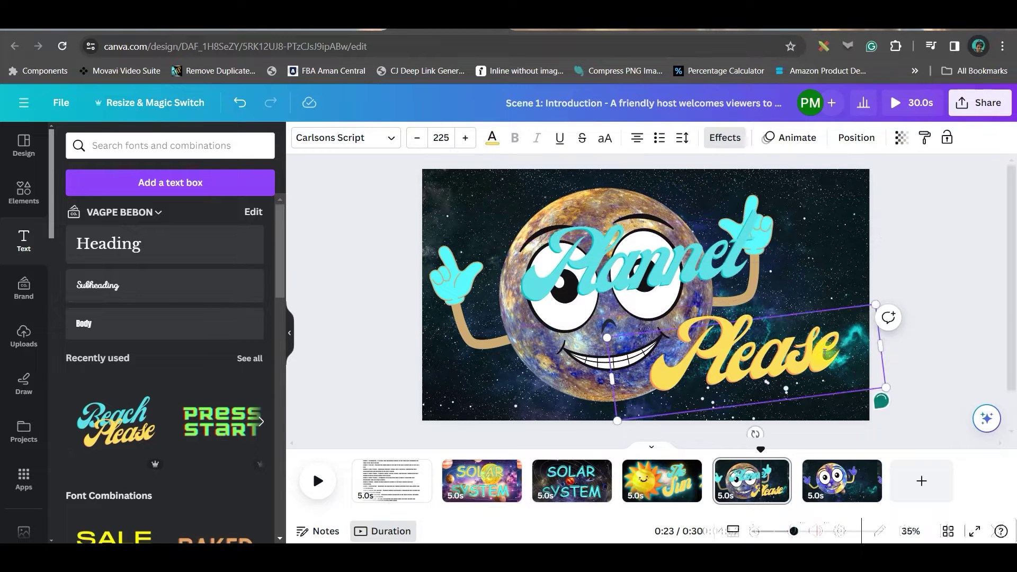
Duplicate the Plannet text as an offset yellow copy with a Neon glow
left_click(659, 188)
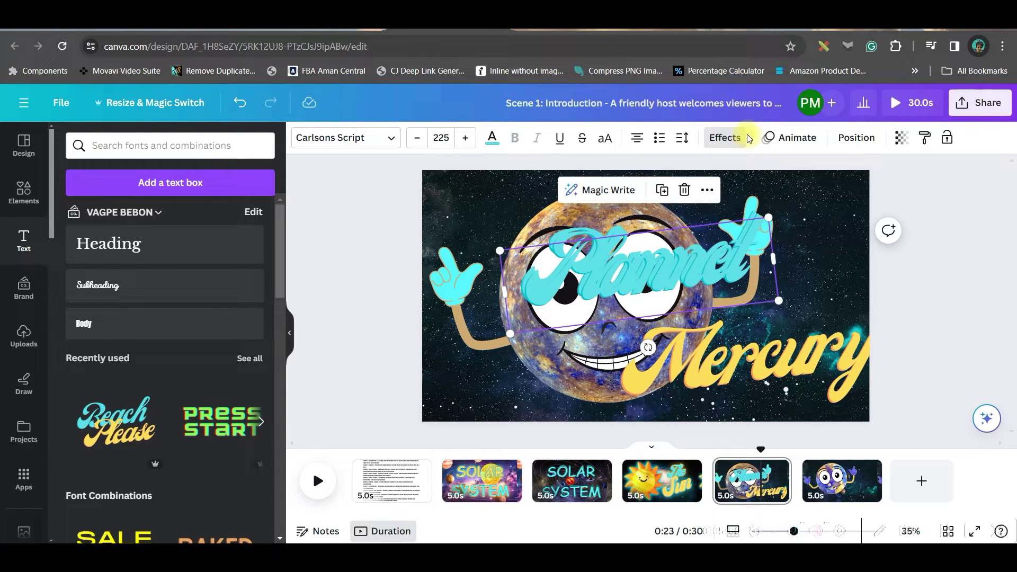
left_click(725, 138)
scroll(285, 403, "down", 3)
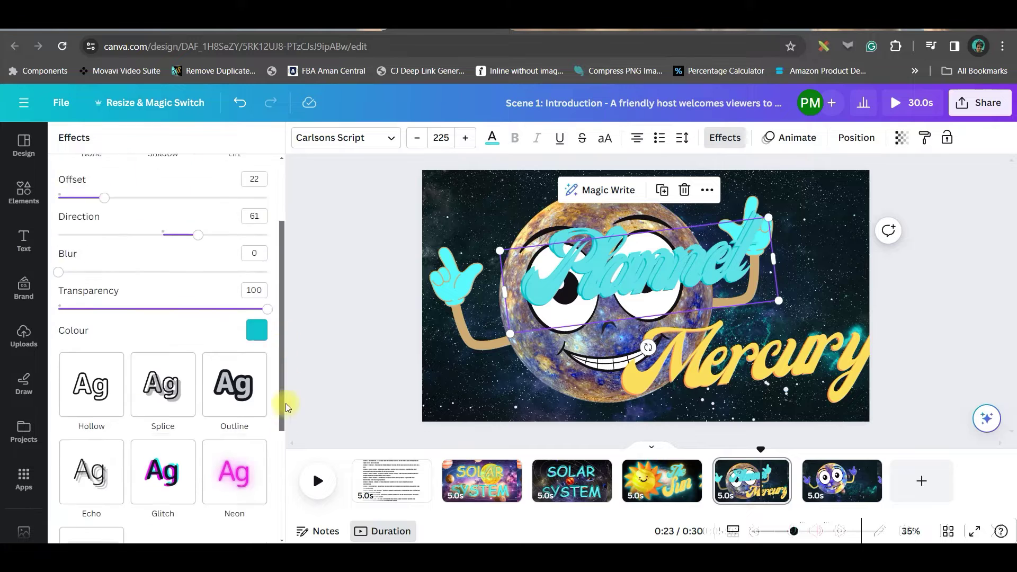
scroll(247, 390, "down", 2)
left_click(248, 391)
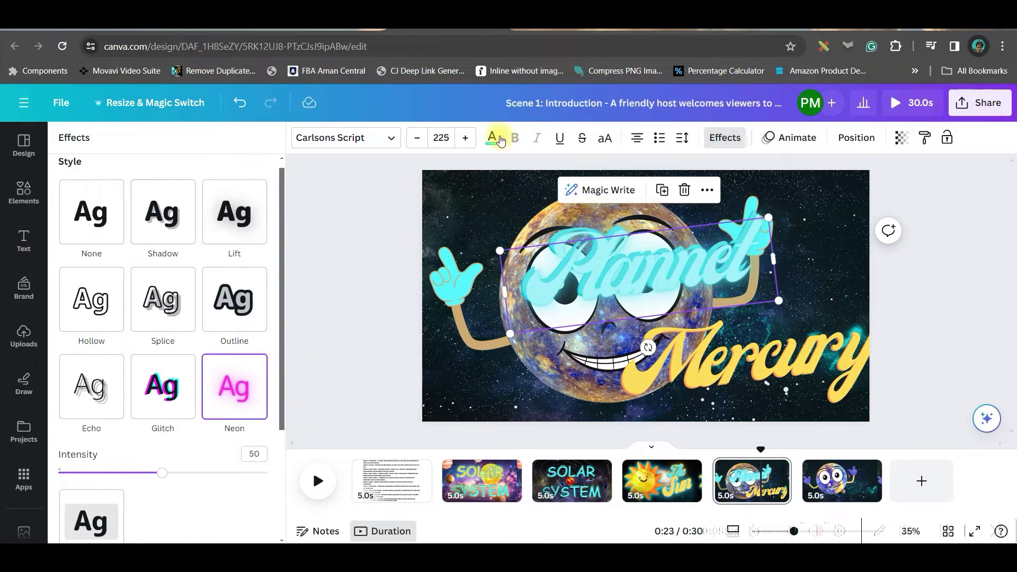
left_click(145, 255)
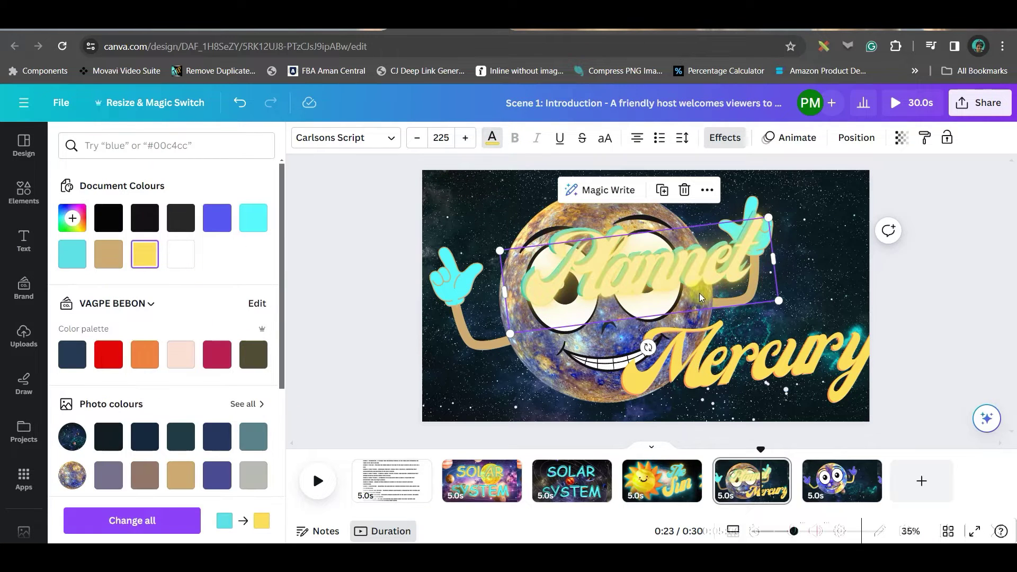
left_click_drag(700, 295, 690, 274)
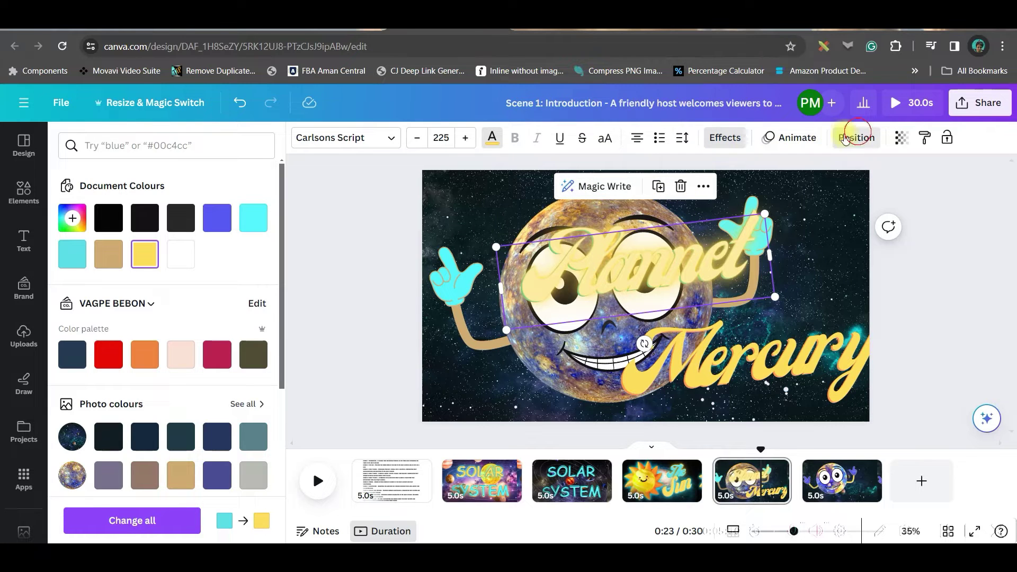
Send the yellow Plannet behind the cyan one in Layers and group the two texts
left_click(855, 137)
left_click_drag(182, 227, 183, 306)
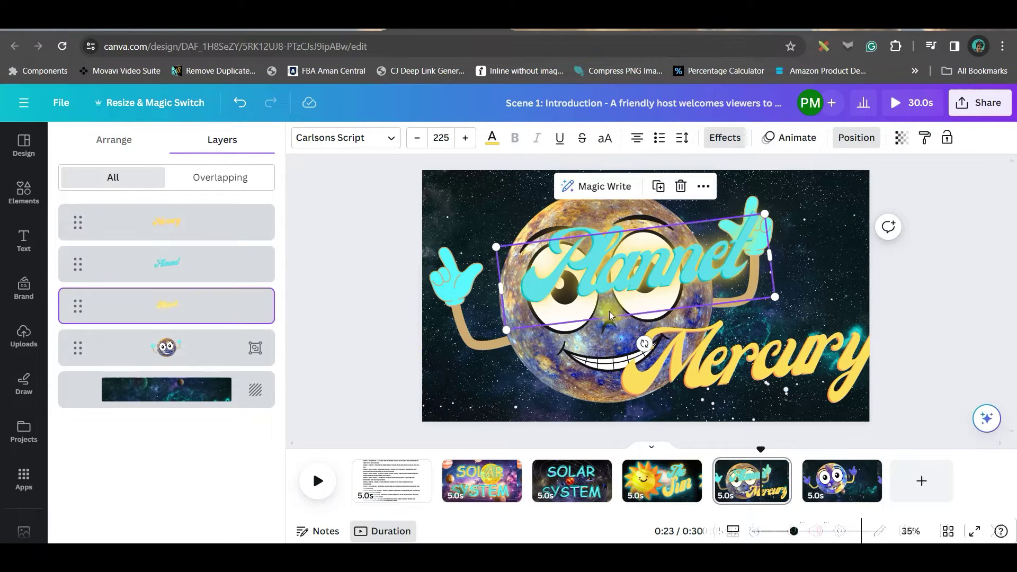
mouse_move(166, 263)
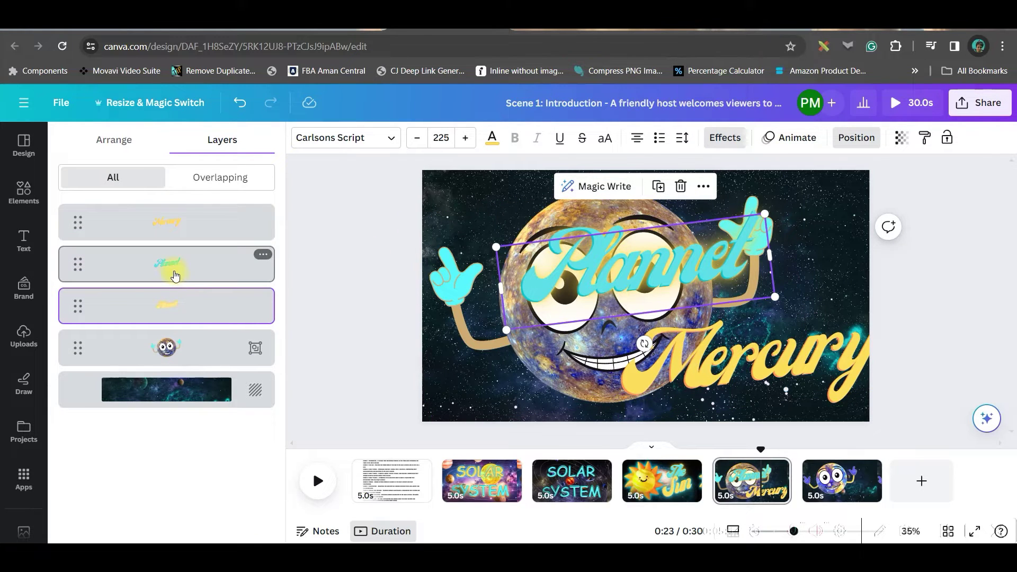
left_click(176, 277, "shift")
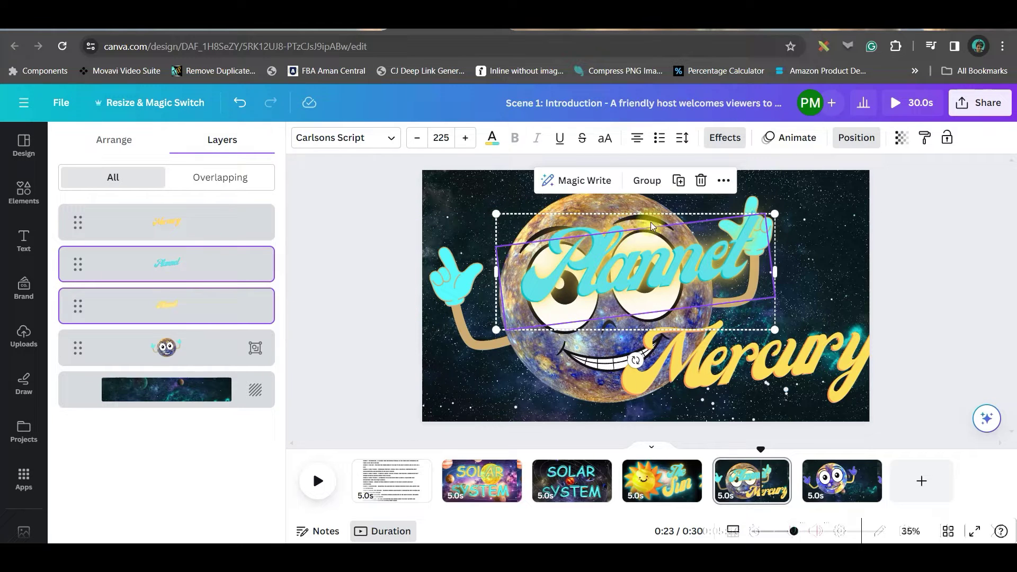
left_click(646, 188)
Move Plannet to the upper right and give the Mercury text a cyan Neon glow
left_click_drag(648, 239, 742, 204)
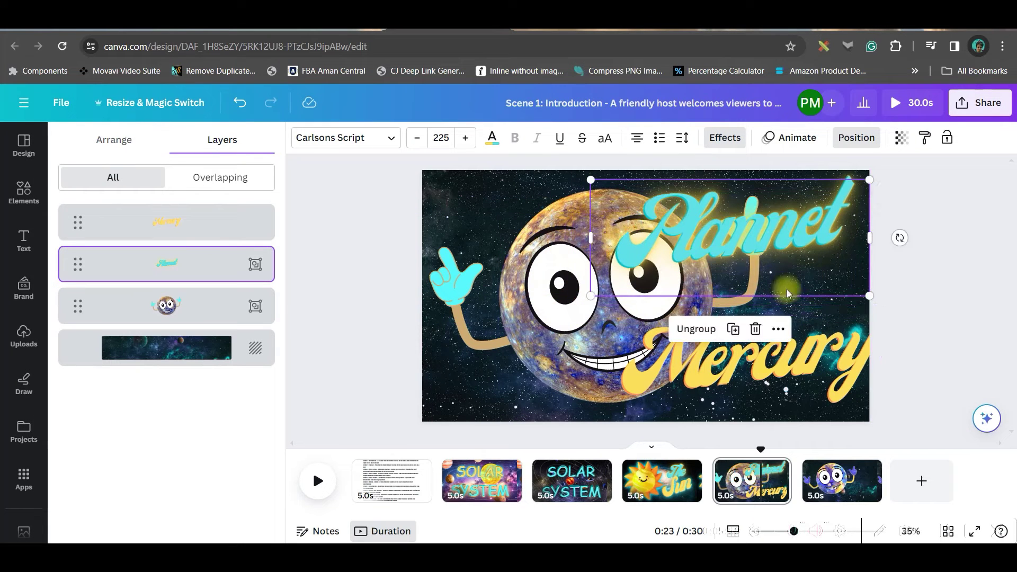
left_click(776, 382)
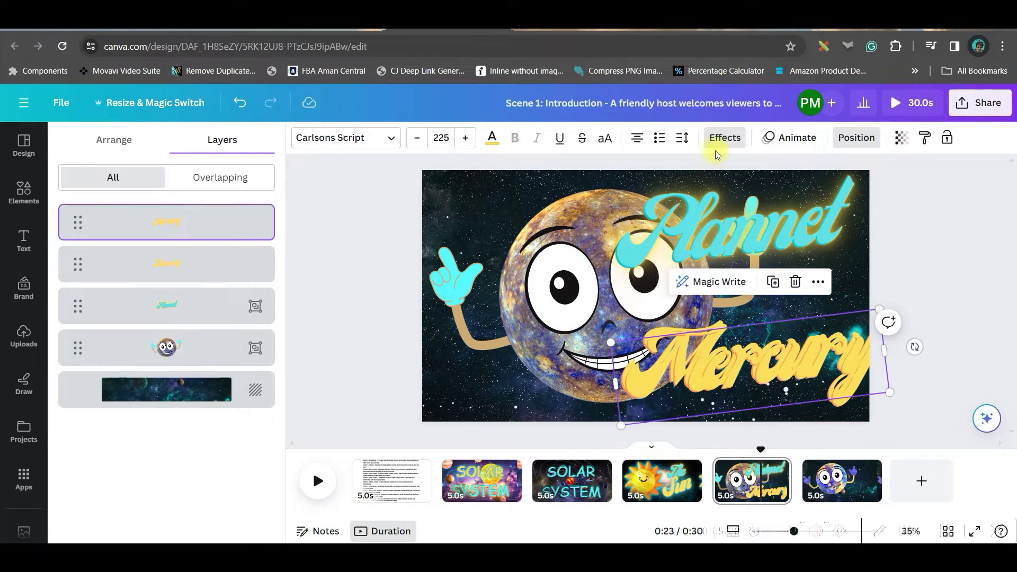
left_click(725, 137)
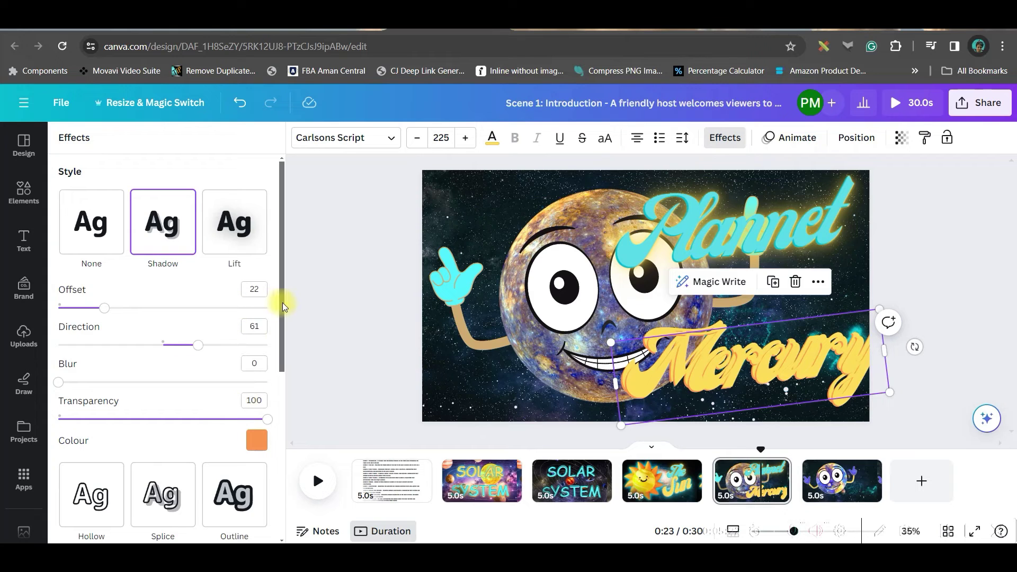
scroll(279, 350, "down", 3)
left_click(232, 401)
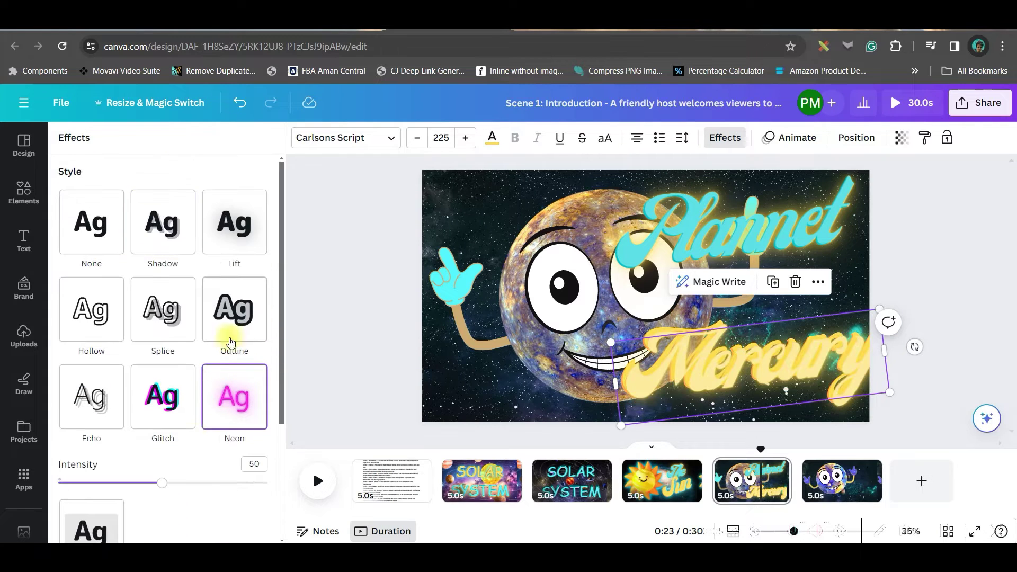
left_click(492, 141)
left_click(251, 227)
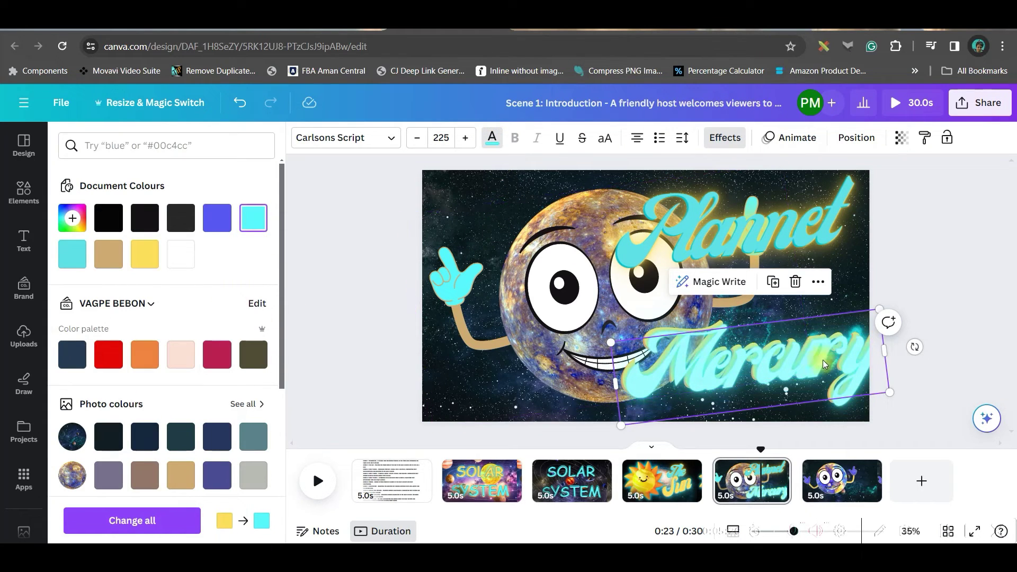
left_click_drag(824, 364, 820, 360)
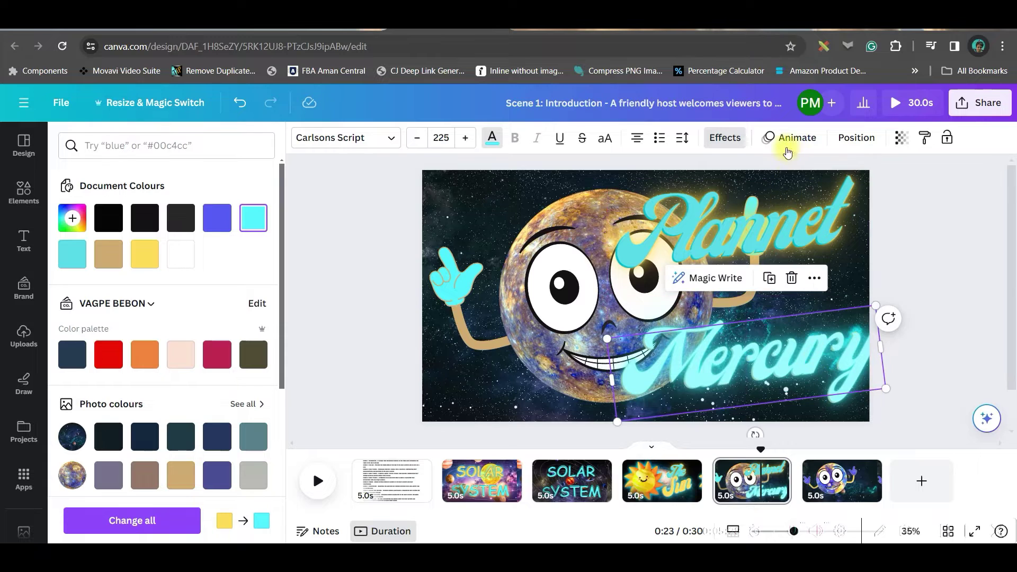
Layer the cyan Mercury beneath the yellow copy and group the two Mercury texts
left_click(857, 137)
left_click_drag(266, 219, 254, 291)
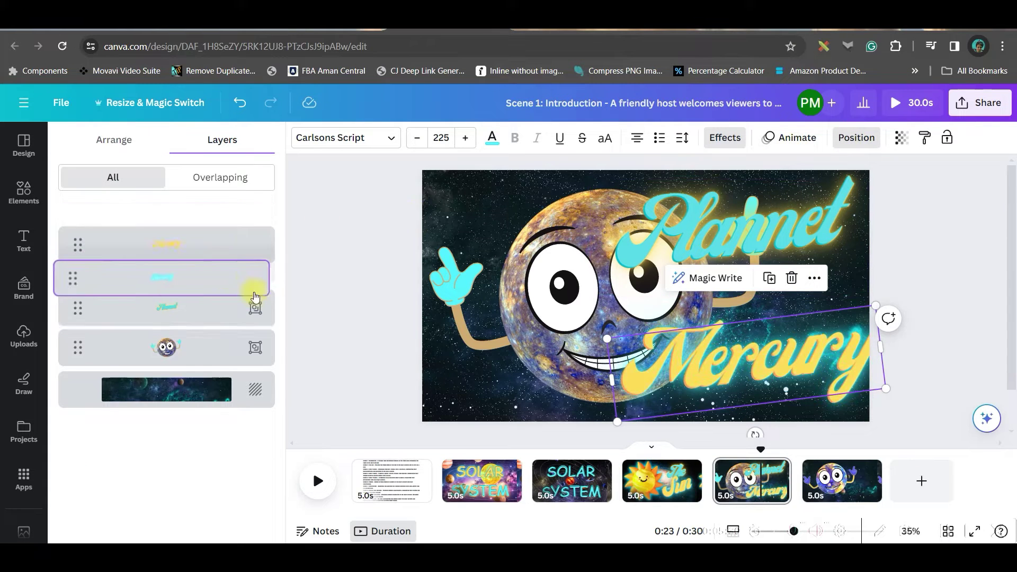
left_click(847, 369, "shift")
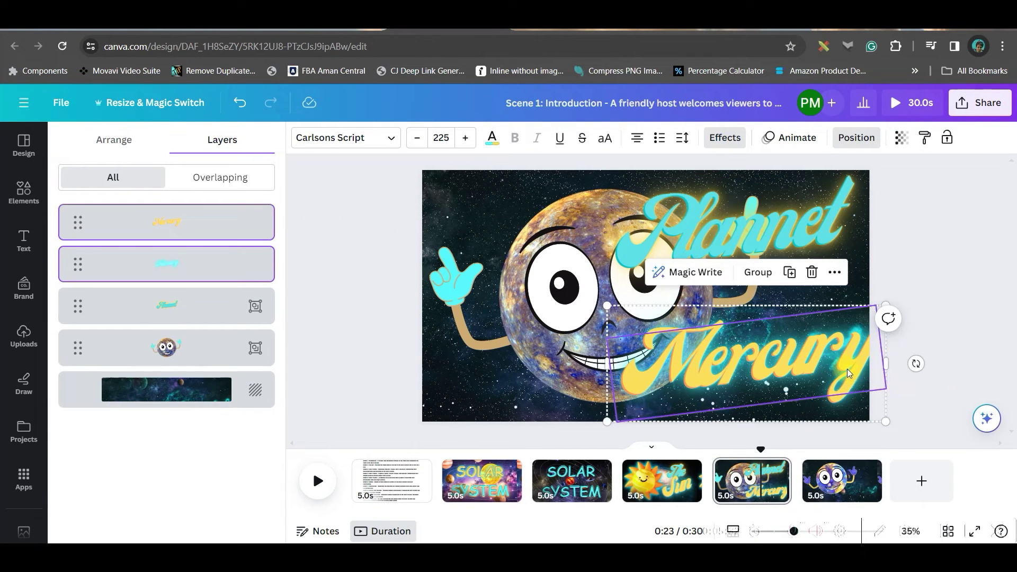
left_click(758, 273)
Resize the planet character, shrink the Plannet title and place Mercury right beneath it
left_click(810, 331)
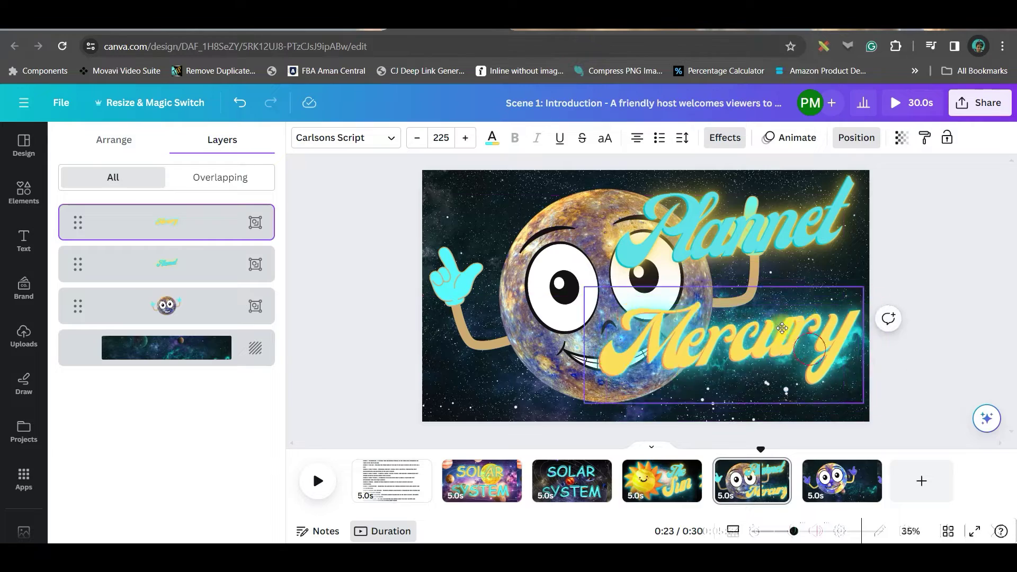
mouse_move(700, 199)
left_mouse_down()
mouse_move(749, 180)
mouse_move(724, 173)
left_mouse_up()
left_click(716, 239)
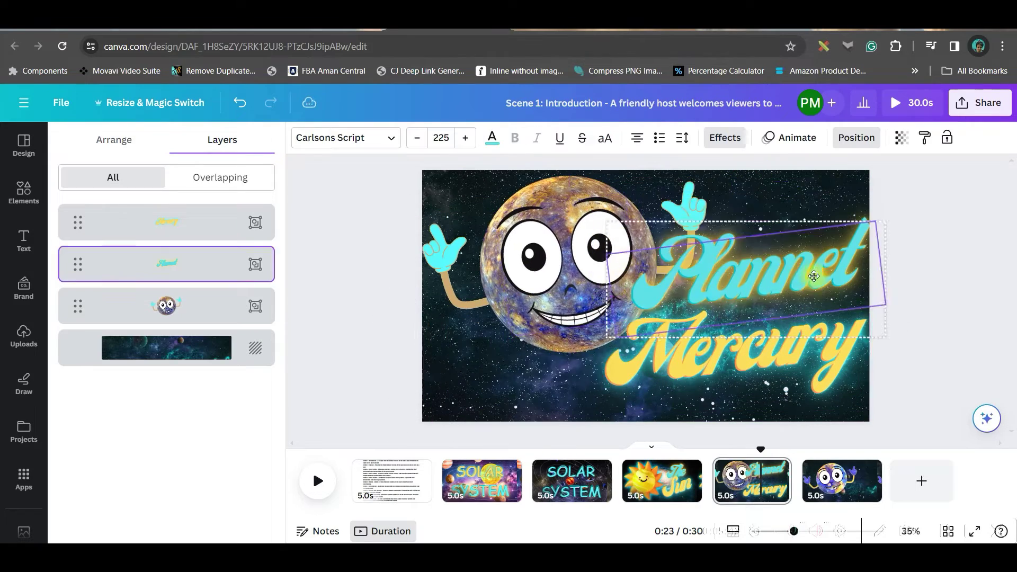
left_click_drag(739, 350, 569, 374)
left_click_drag(870, 310, 827, 333)
left_click_drag(572, 370, 739, 362)
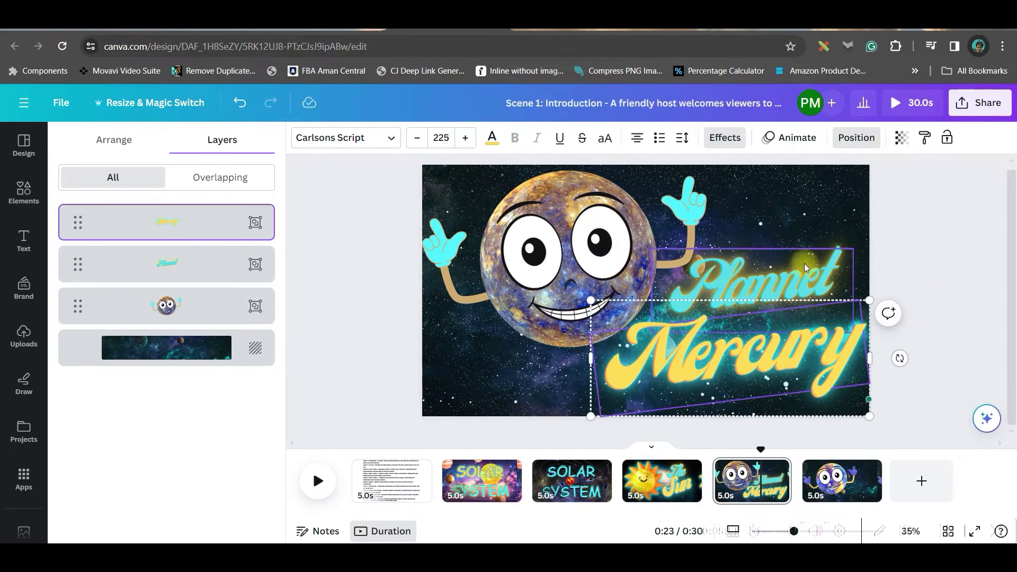
left_click(847, 358)
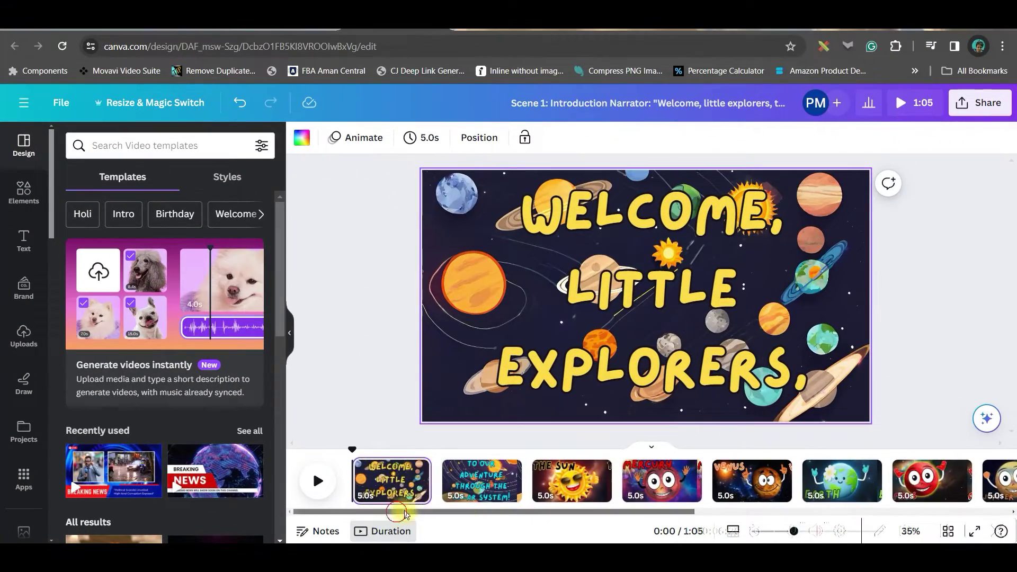
mouse_move(397, 512)
left_mouse_down()
mouse_move(723, 513)
mouse_move(375, 513)
left_mouse_up()
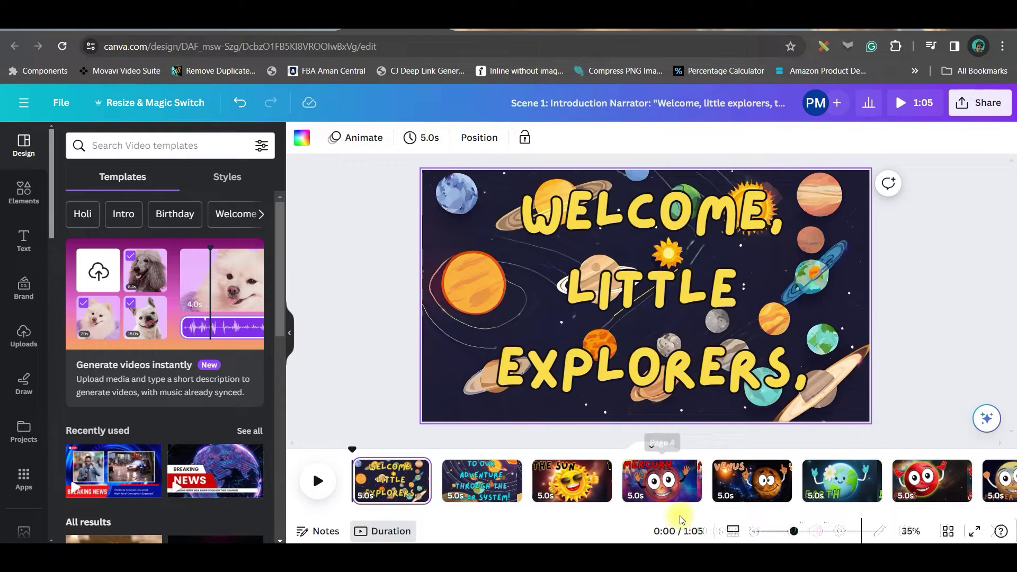
left_click_drag(677, 512, 994, 512)
Bring up the closing astronaut scene of the finished Solar System video
left_click(807, 481)
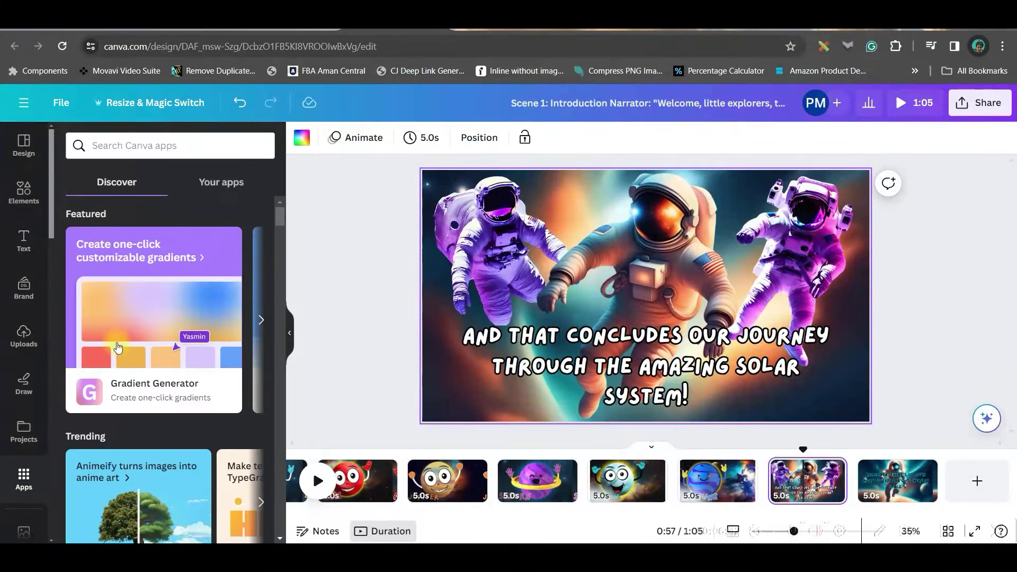
Launch Magic Media from Apps and paste the prompt "An Astronaut flying in Galaxy" under Images
left_click(172, 147)
type("M")
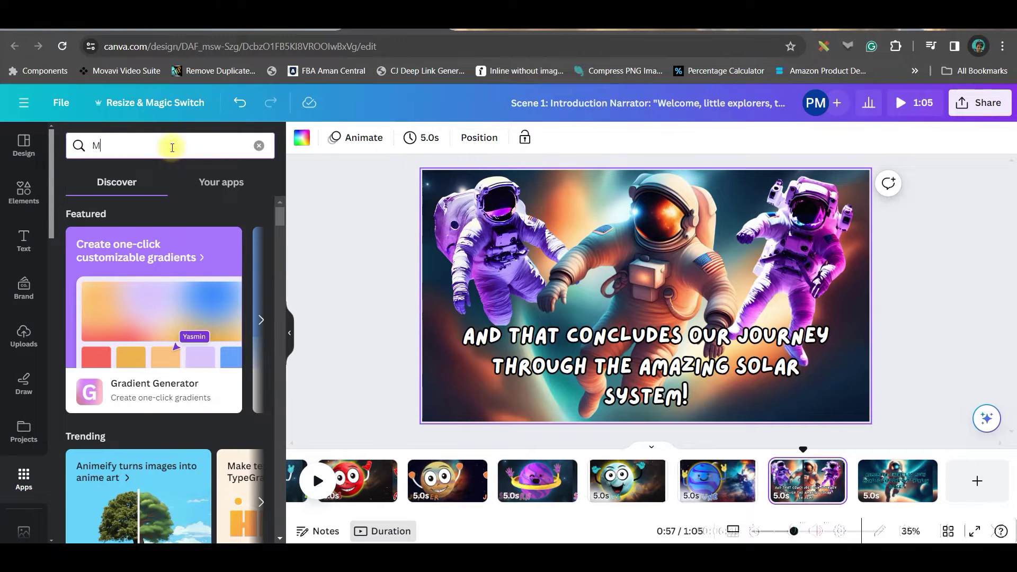
type("agic Media")
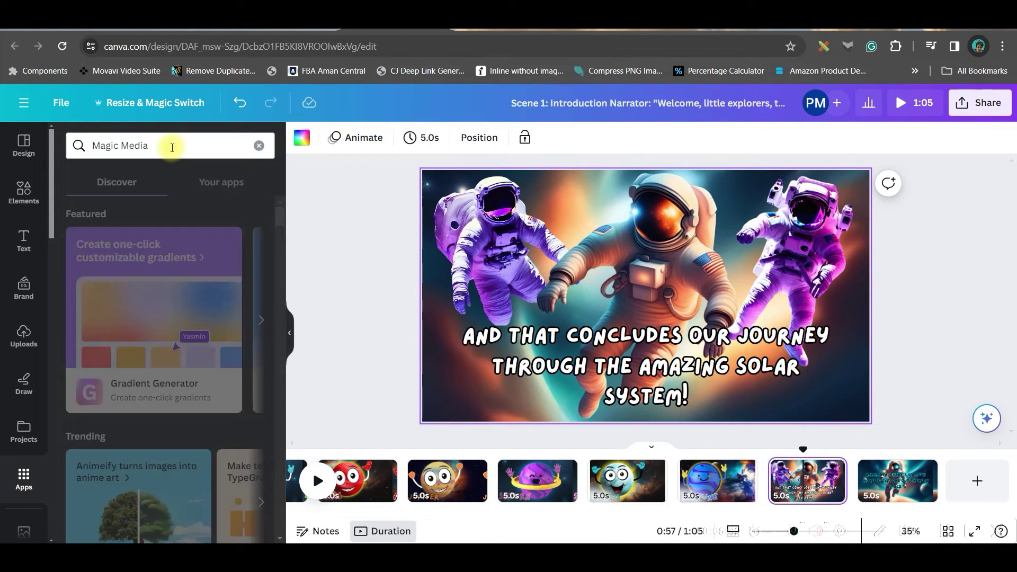
left_click(88, 198)
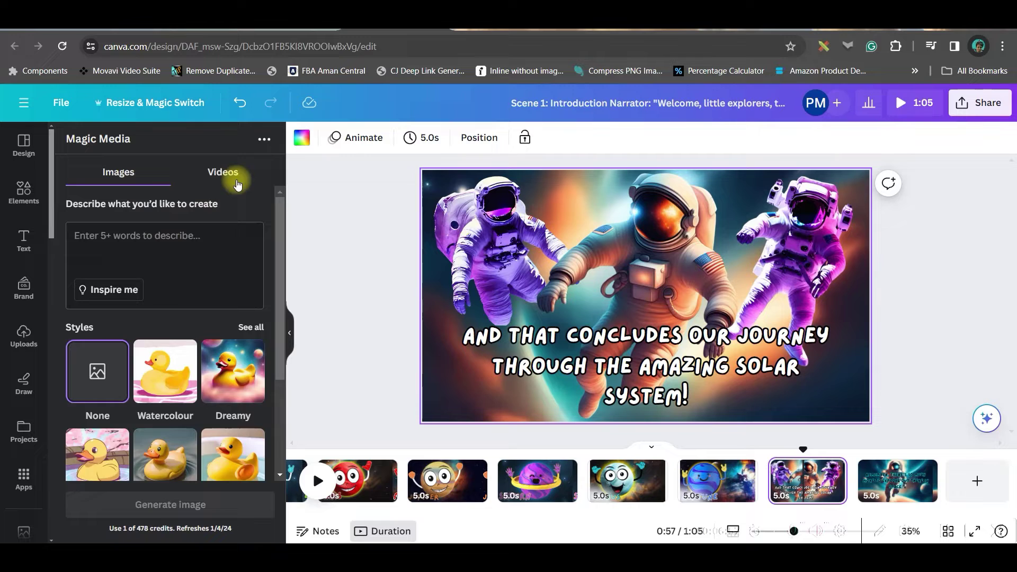
left_click(224, 174)
left_click(114, 173)
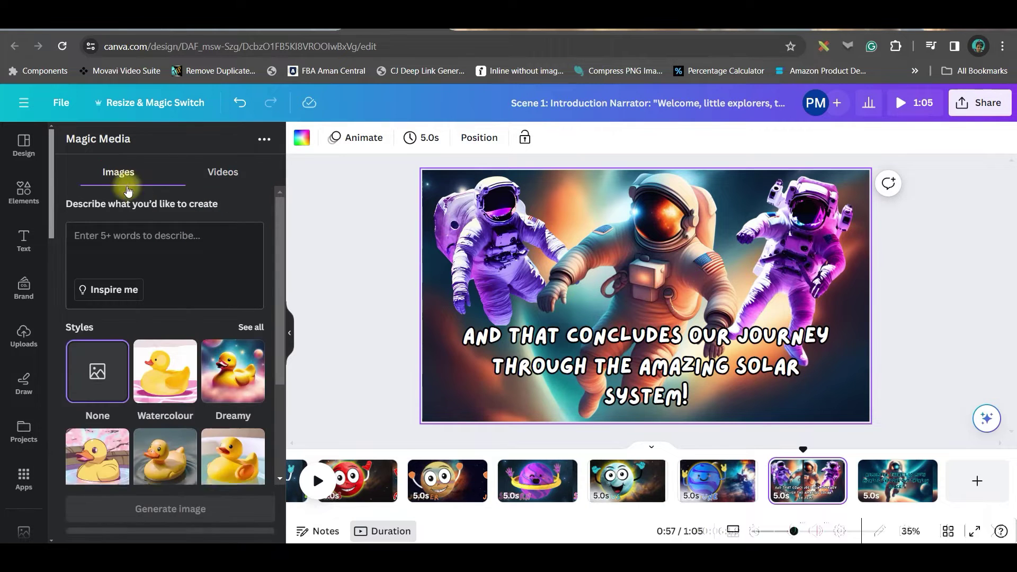
left_click(163, 239)
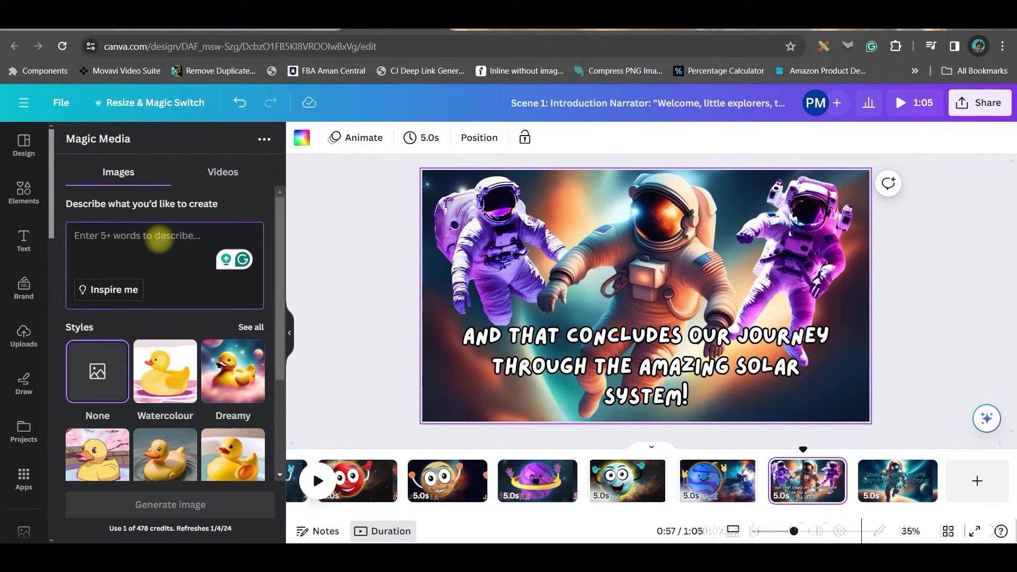
type("An Astronaut flying in Galaxy")
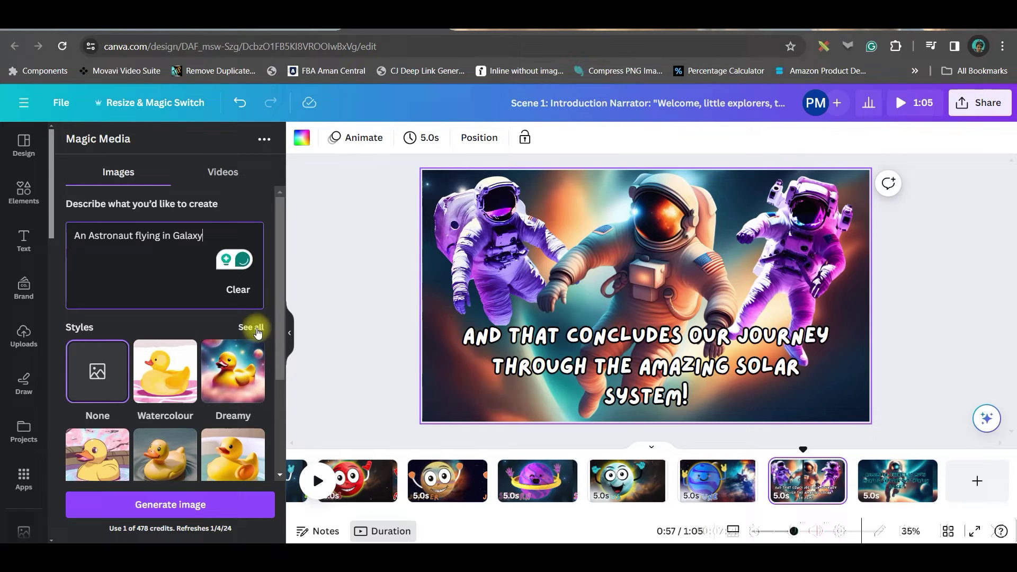
Choose the Dreamy style and generate the astronaut images
left_click(251, 327)
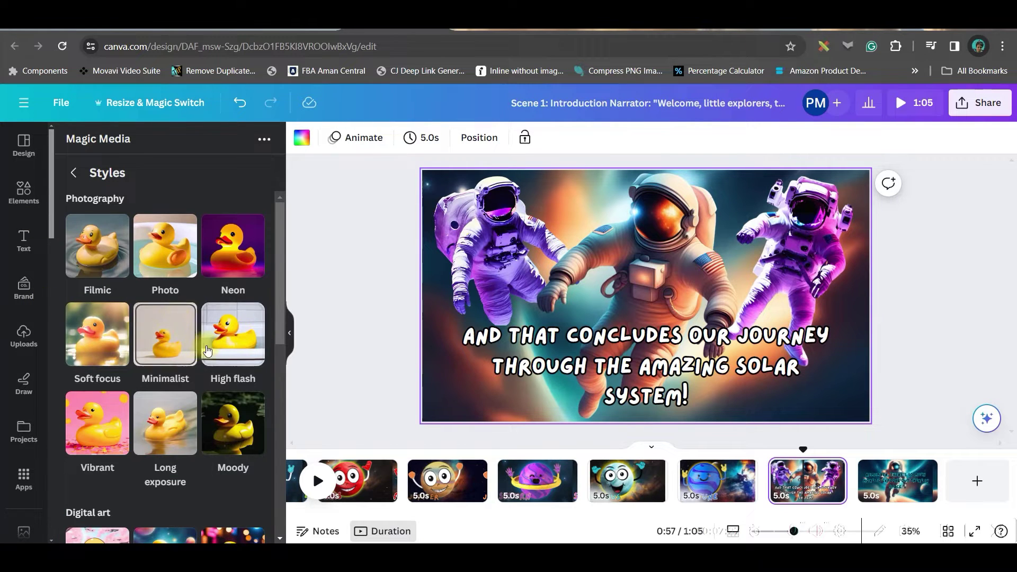
scroll(177, 326, "down", 2)
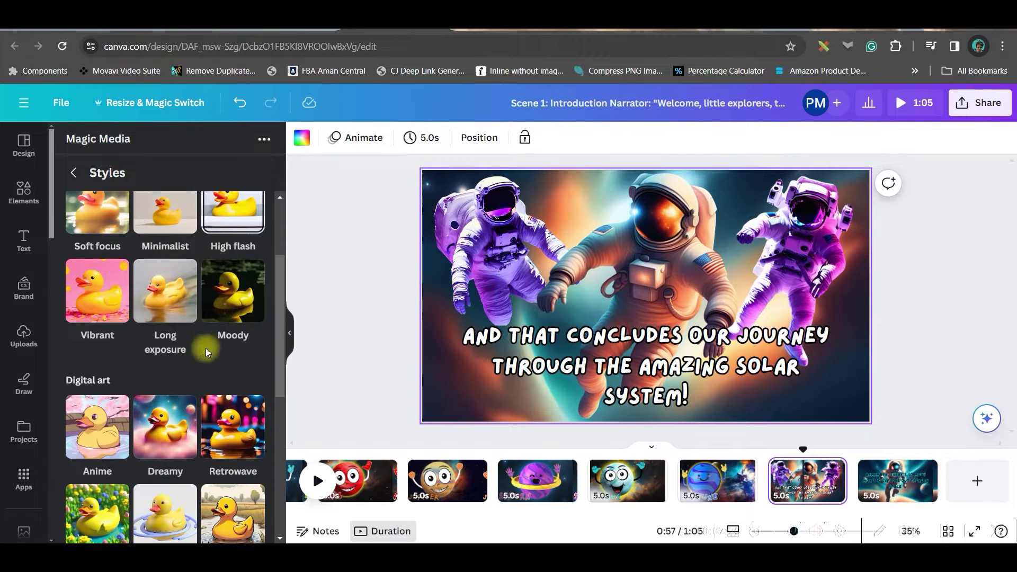
left_click(170, 441)
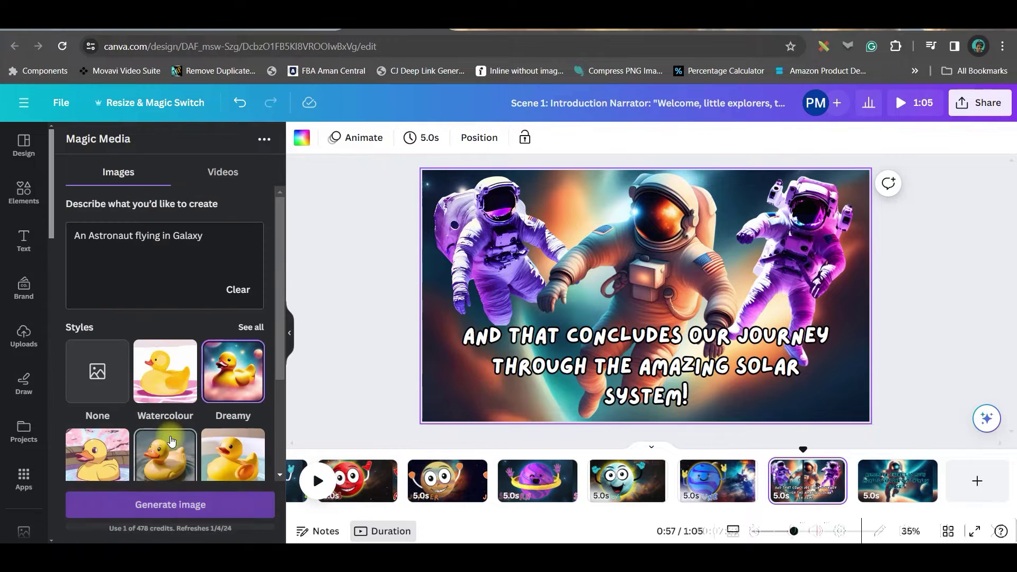
scroll(171, 373, "down", 2)
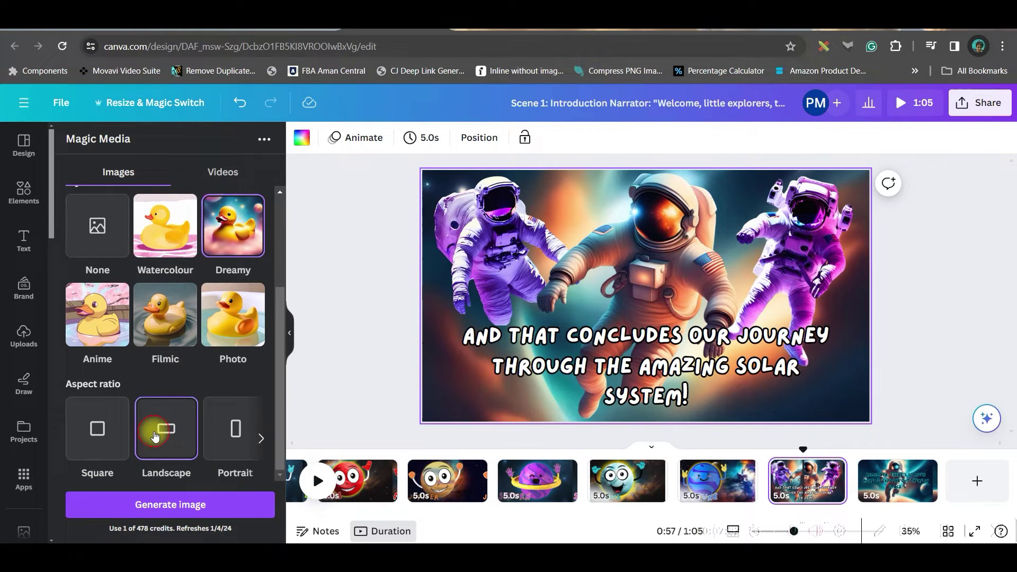
left_click(195, 501)
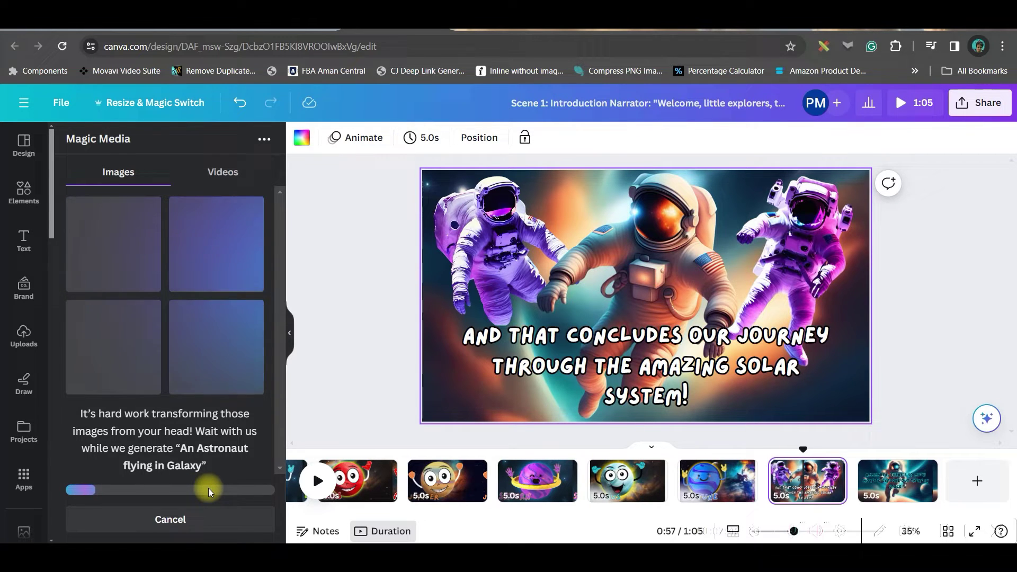
Add a blank final page and set a generated astronaut image as its background
key("ctrl+Return")
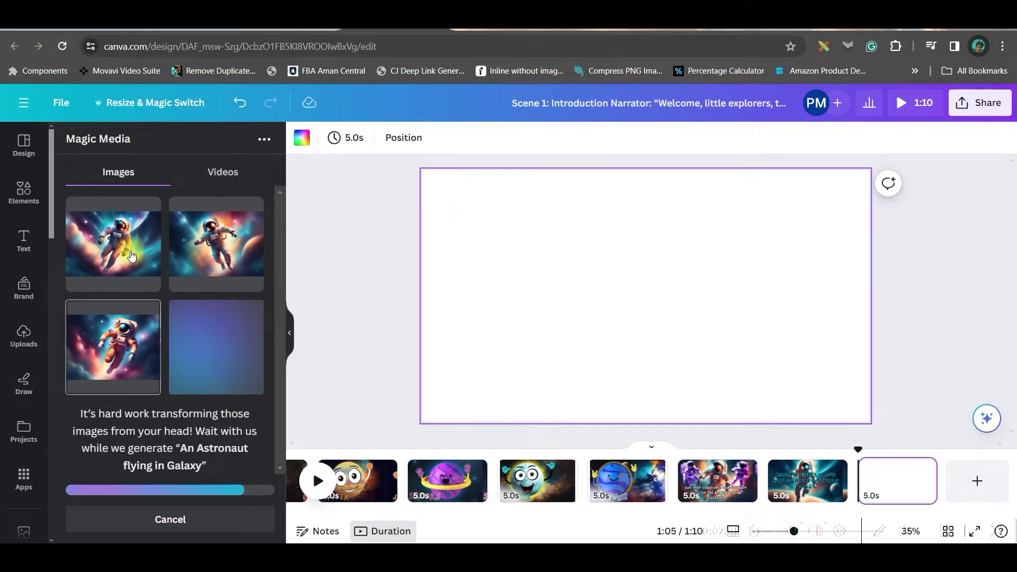
left_click(221, 243)
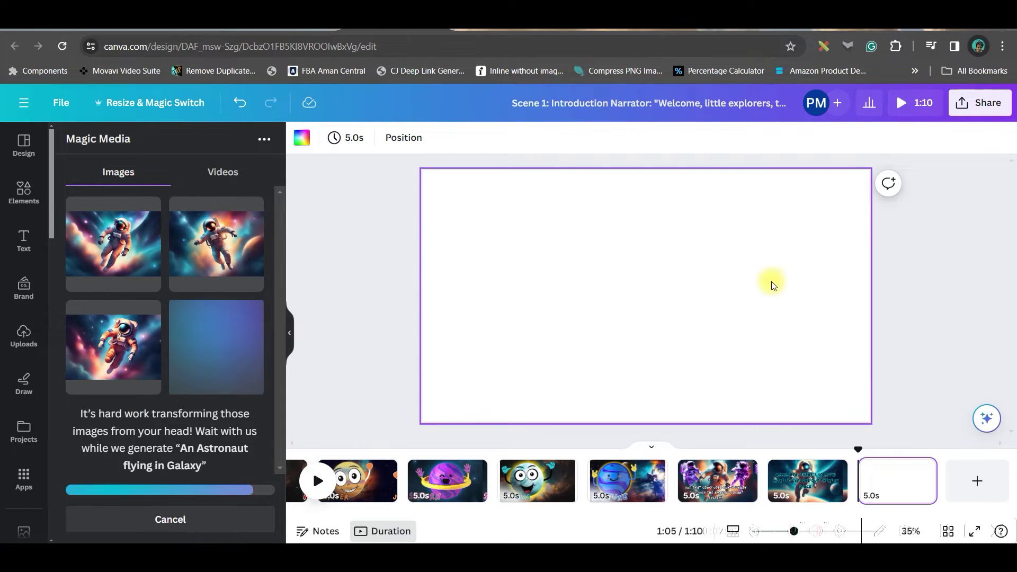
right_click(687, 301)
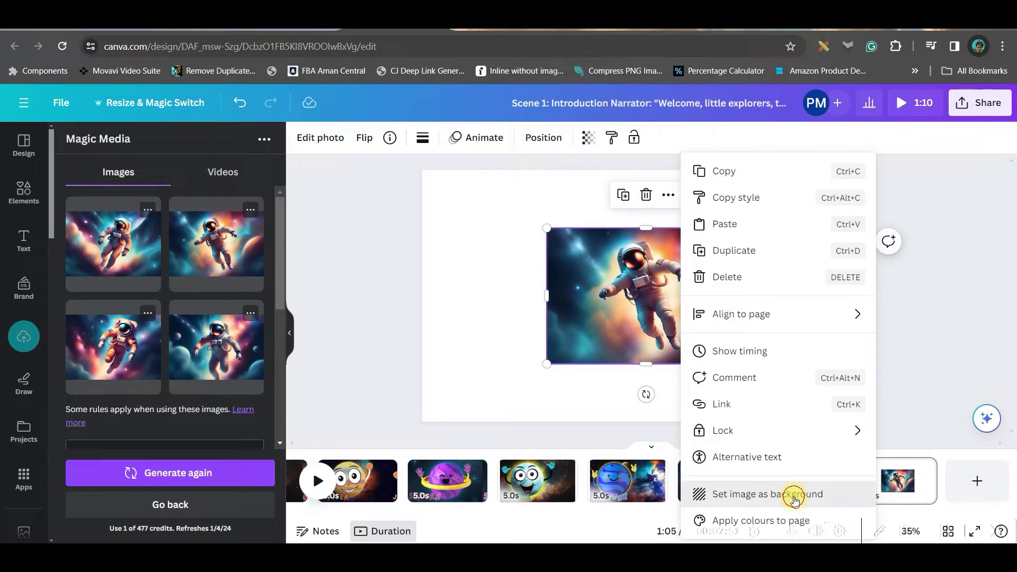
left_click(795, 501)
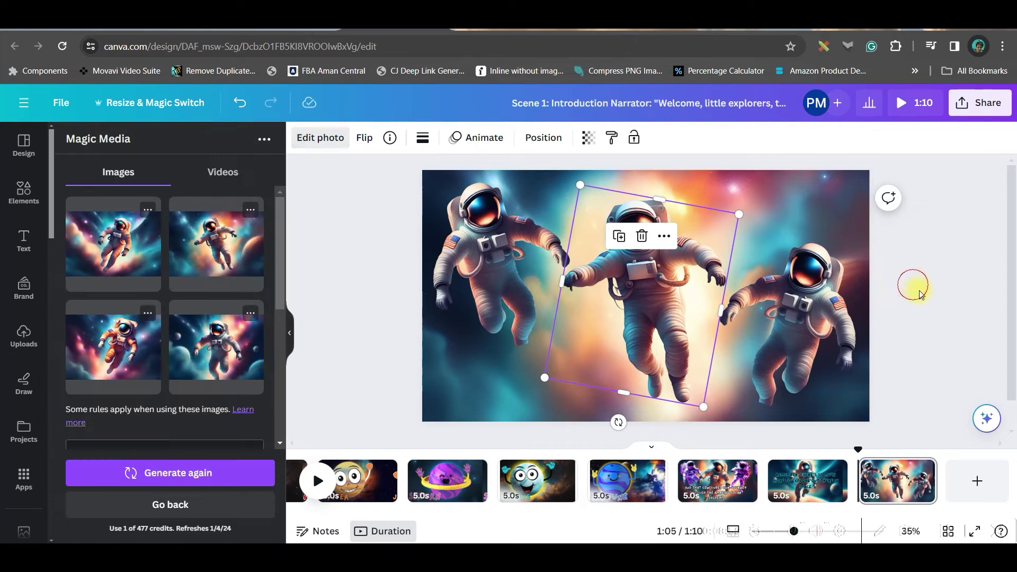
left_click(920, 294)
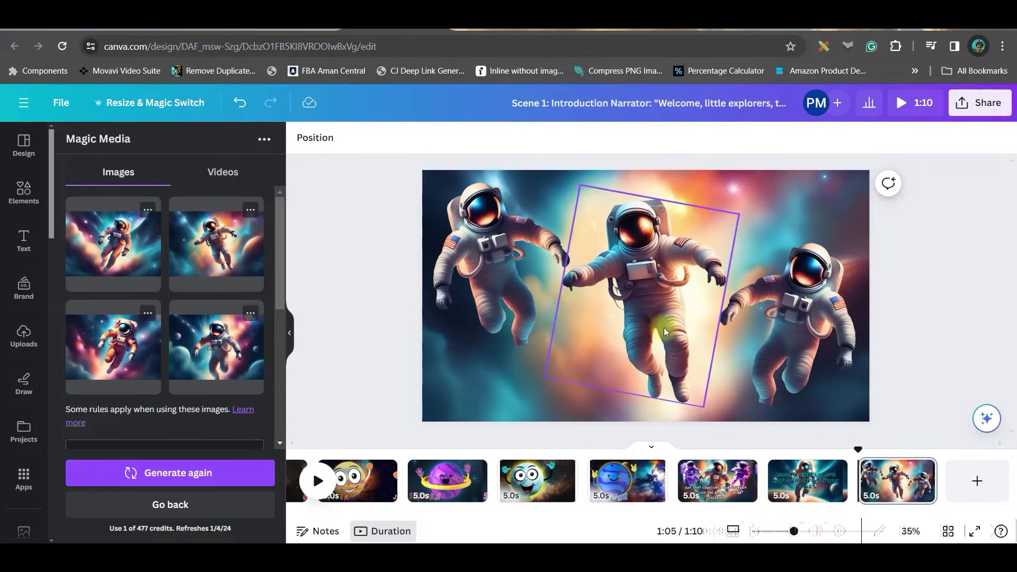
Start downloading the video via Share > Download, choosing the file type and confirming all 14 pages
left_click(980, 106)
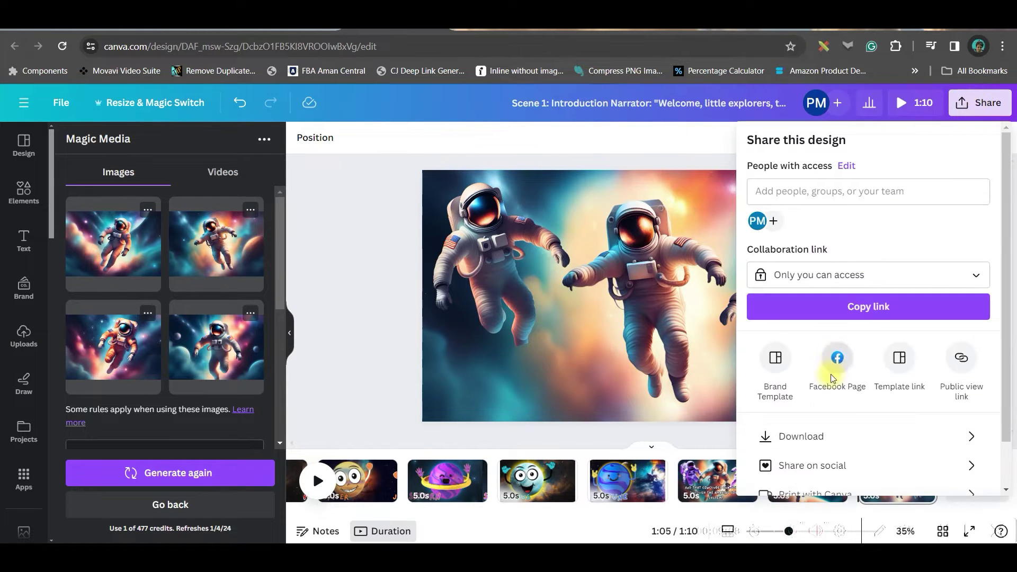
left_click(805, 437)
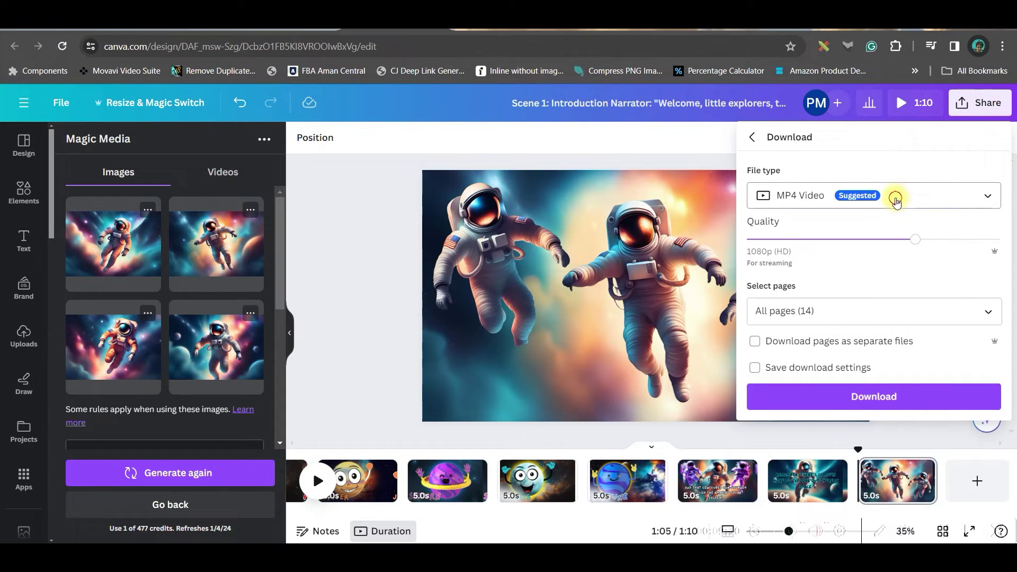
left_click(896, 199)
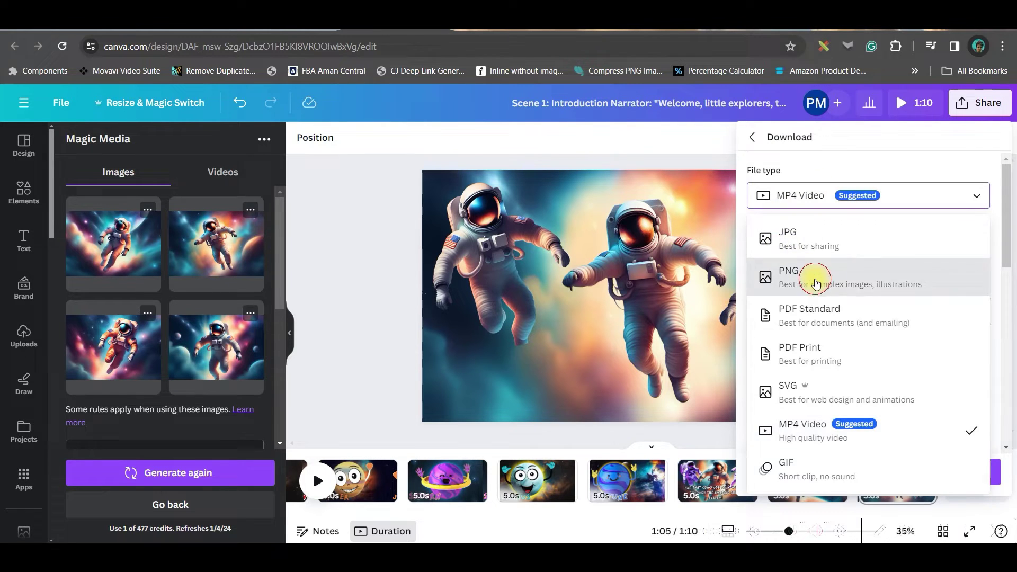
left_click(813, 275)
left_click(984, 347)
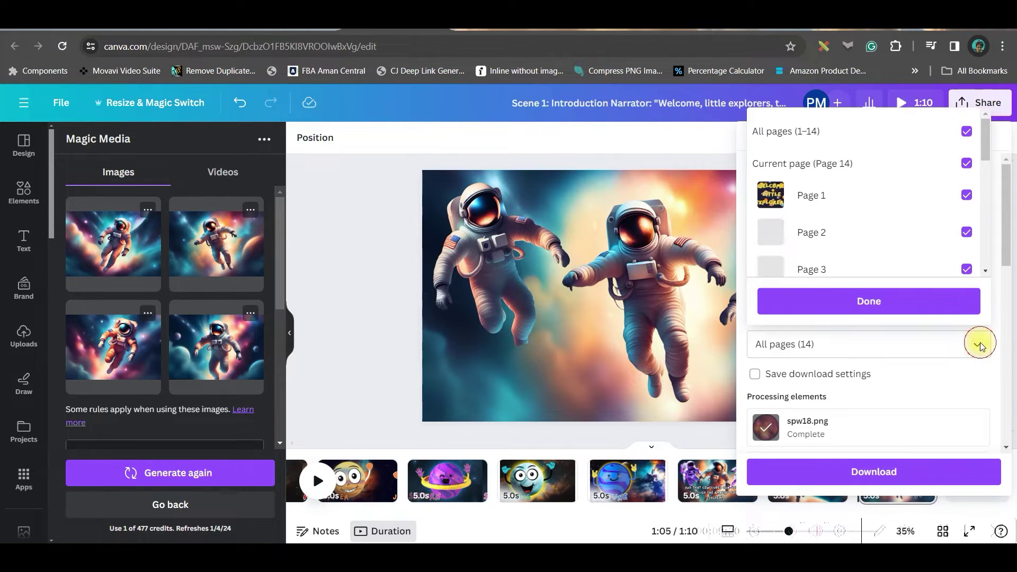
left_click(909, 302)
scroll(894, 382, "down", 4)
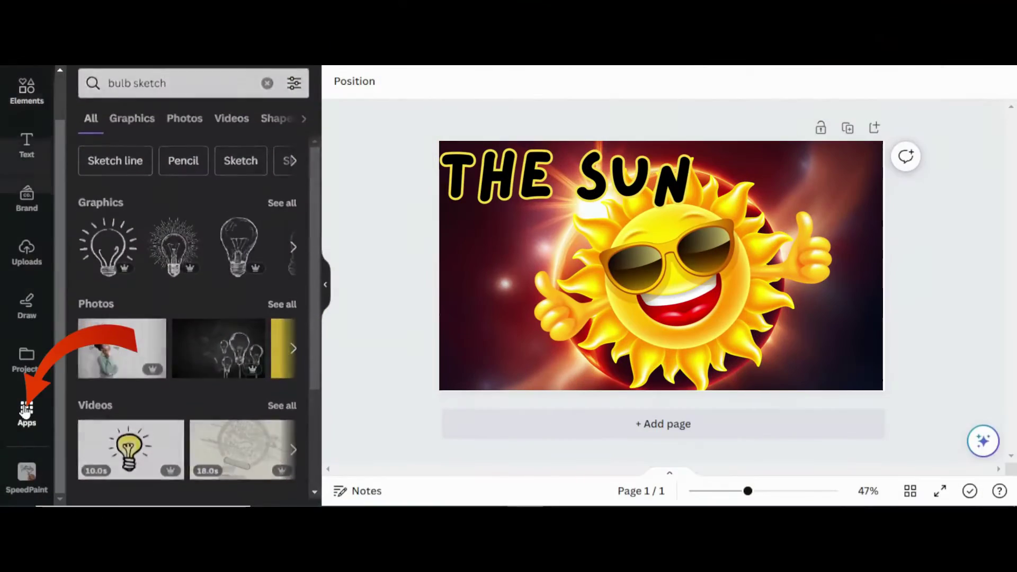
Find and launch the SpeedPaint app from the Canva Apps collection
left_click(27, 411)
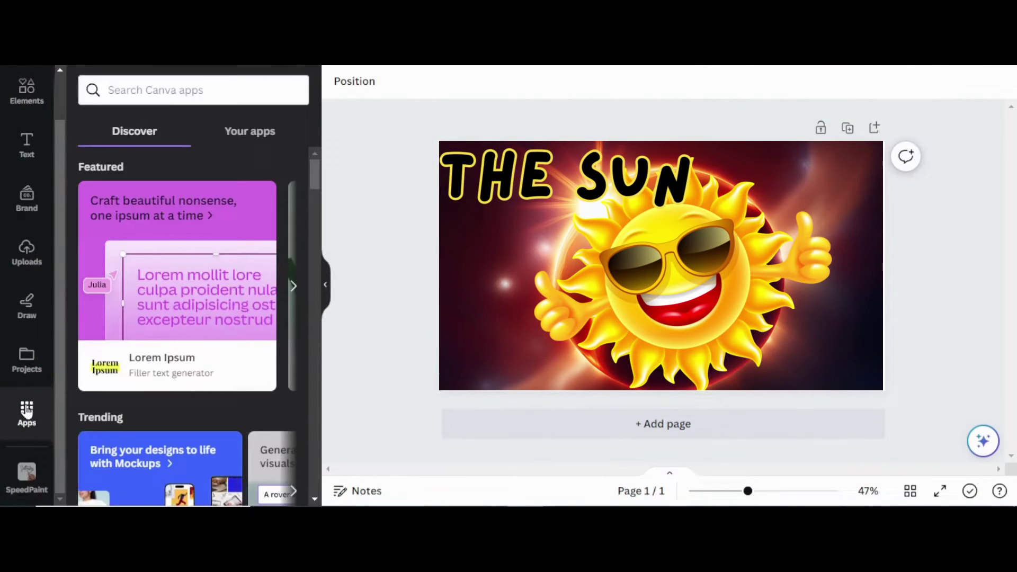
left_click(161, 92)
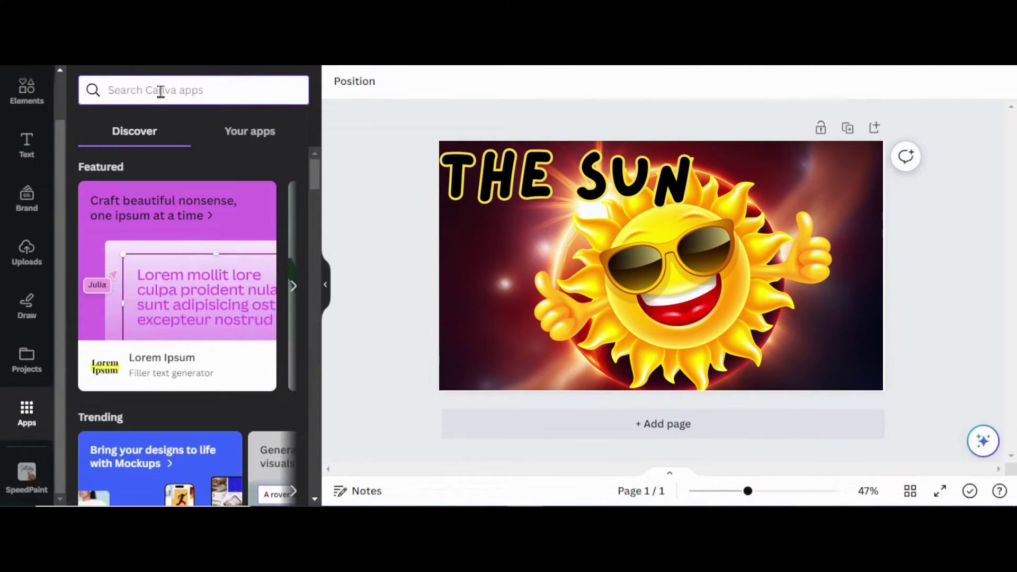
type("spee")
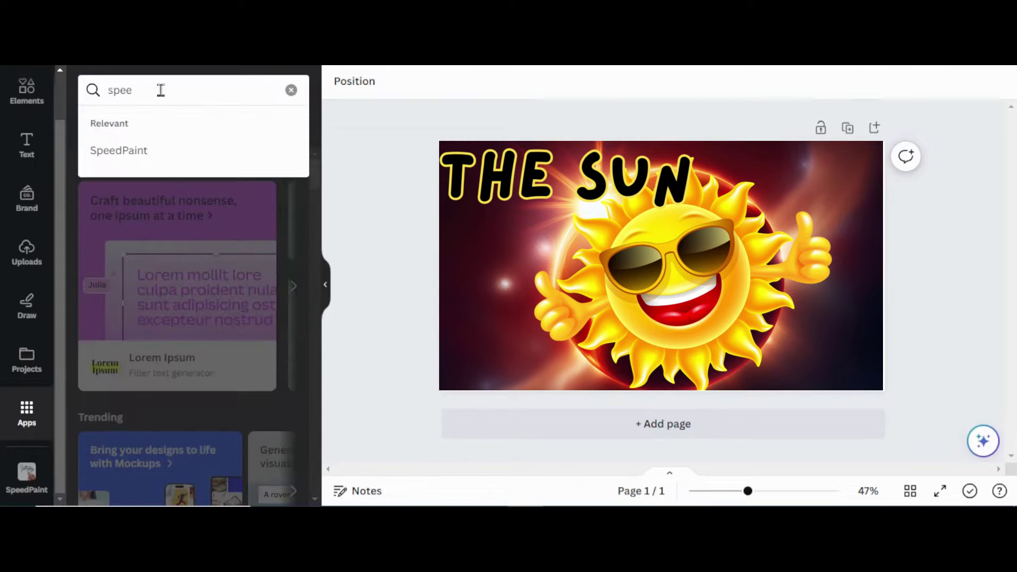
left_click(132, 151)
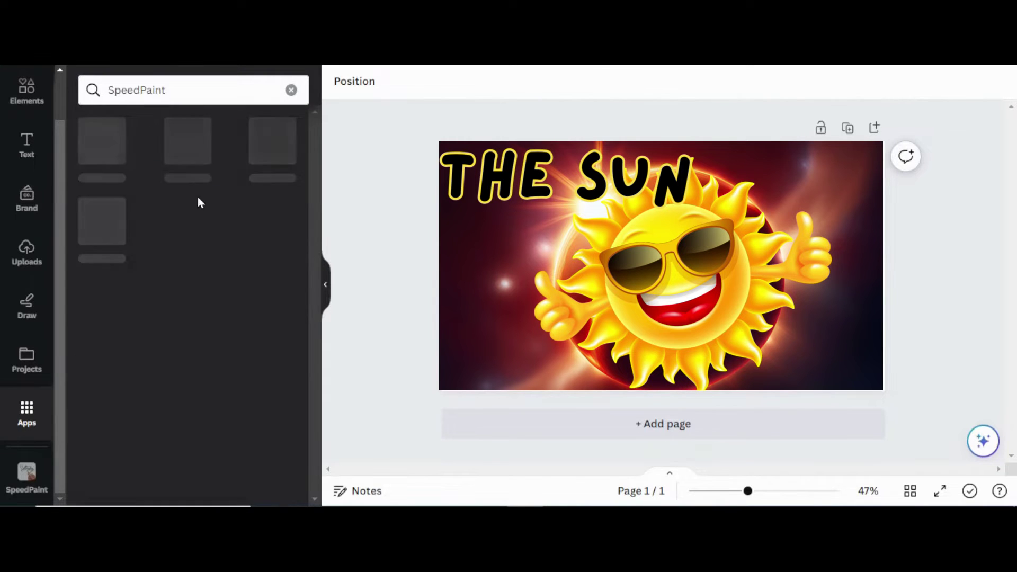
left_click(102, 147)
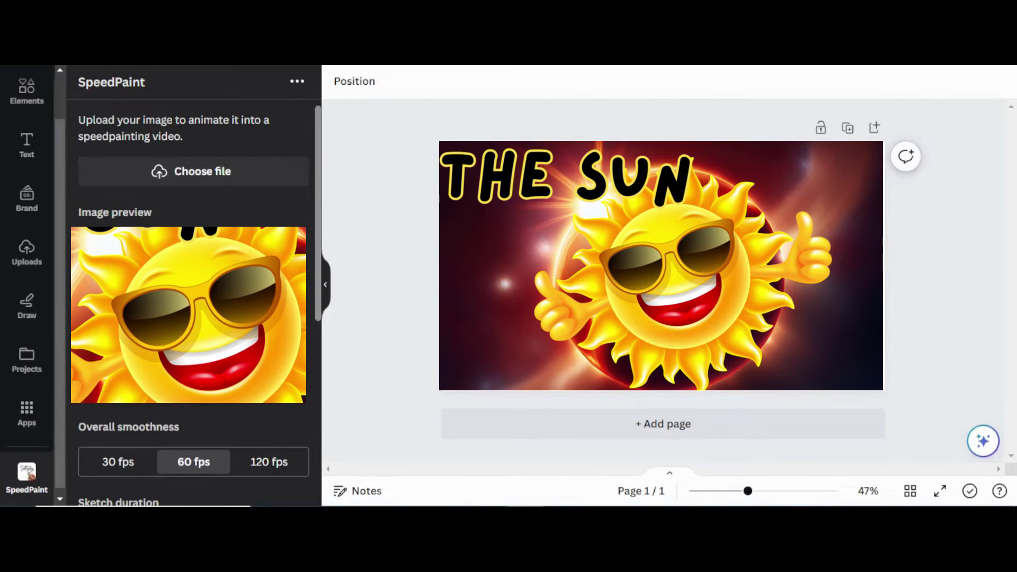
scroll(193, 319, "down", 3)
scroll(193, 318, "down", 2)
Animate the sun image with 5s sketch, 3s colour fill and the sketching hand effect
left_click(193, 391)
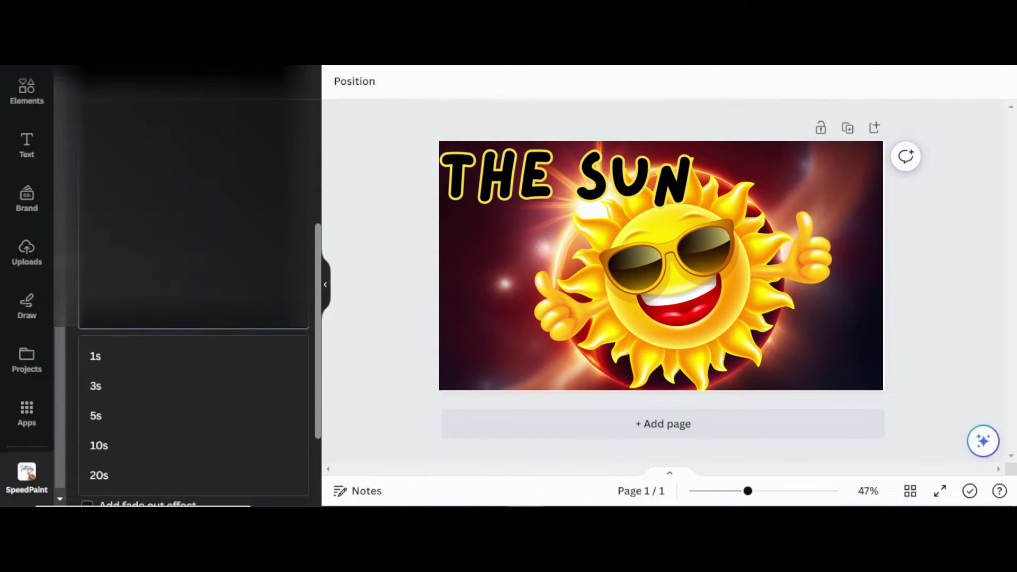
left_click(136, 414)
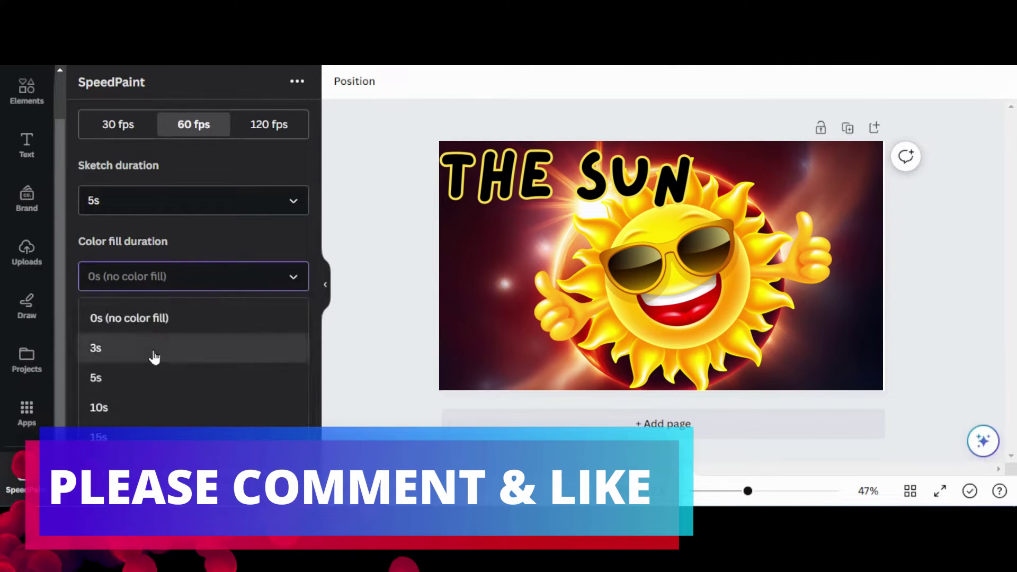
left_click(154, 350)
left_click(88, 368)
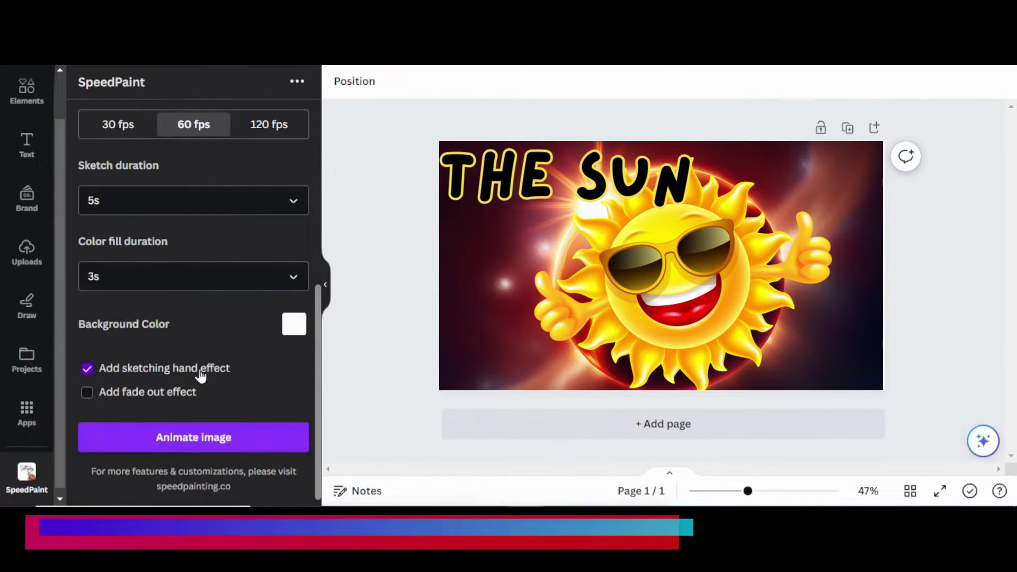
left_click(200, 438)
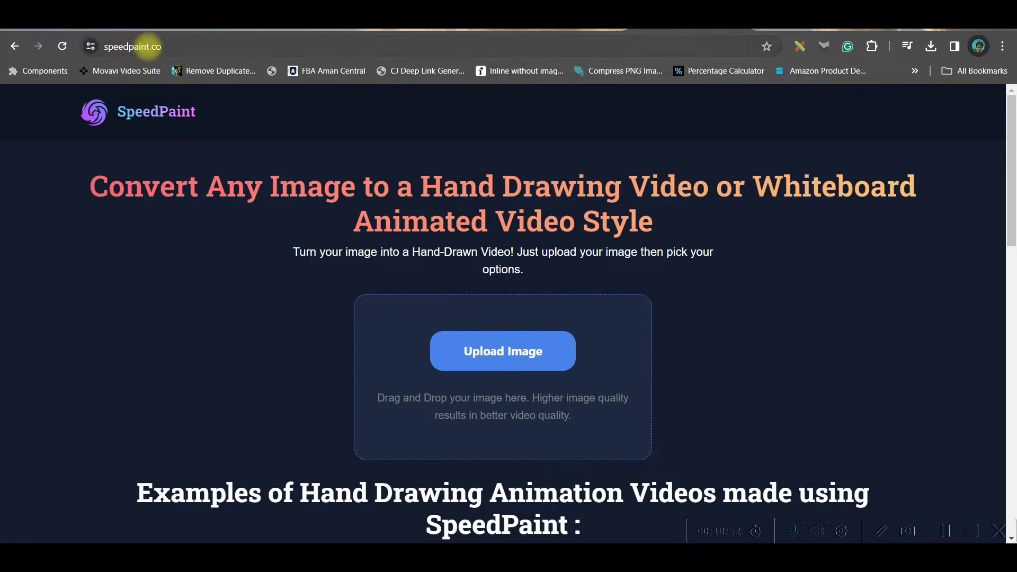
Upload 3.png from CANVA WHITE BOARD ANIMATION > ASSETS as the sun image
left_click(493, 356)
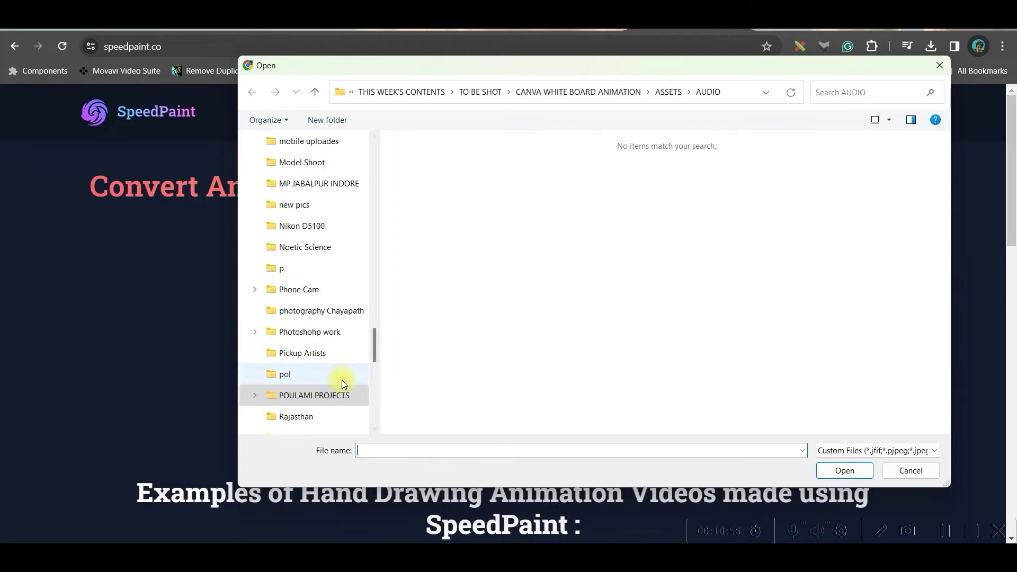
left_click(480, 93)
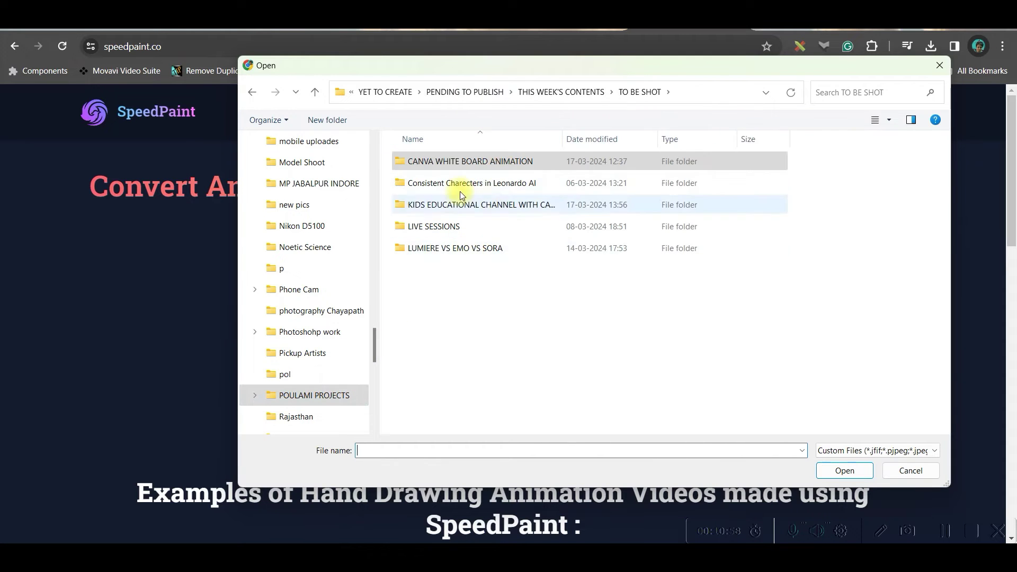
double_click(461, 162)
double_click(445, 162)
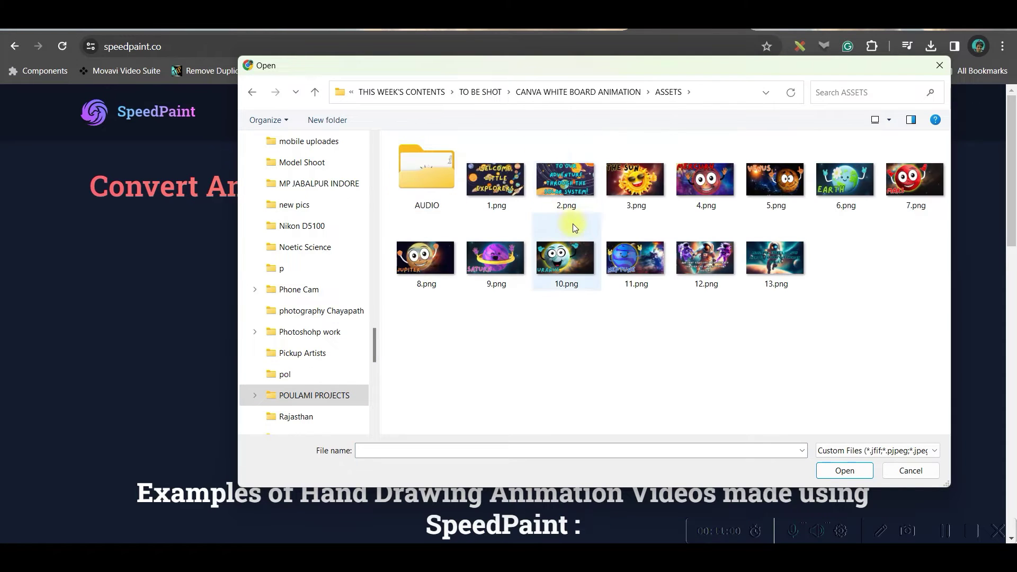
left_click(628, 190)
left_click(849, 469)
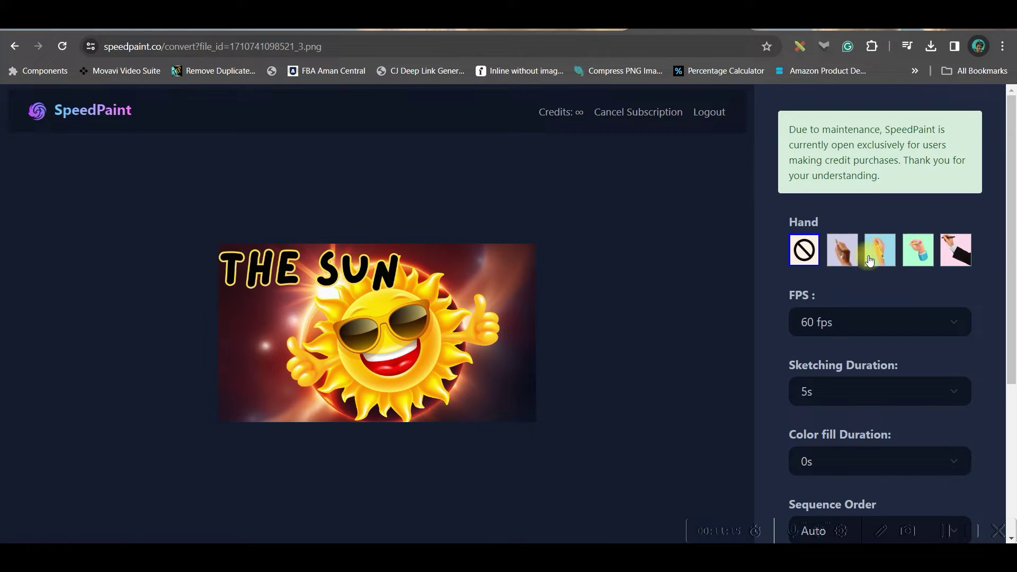
scroll(966, 369, "down", 2)
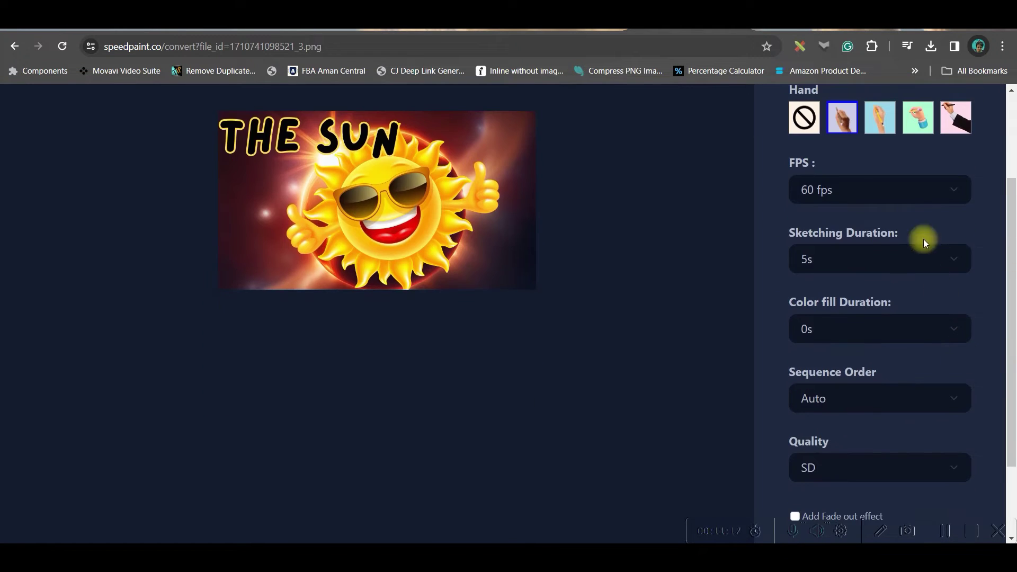
Keep sketching at 5s, set colour fill to 10s and leave Sequence Order on Auto after trying Vertical
left_click(963, 259)
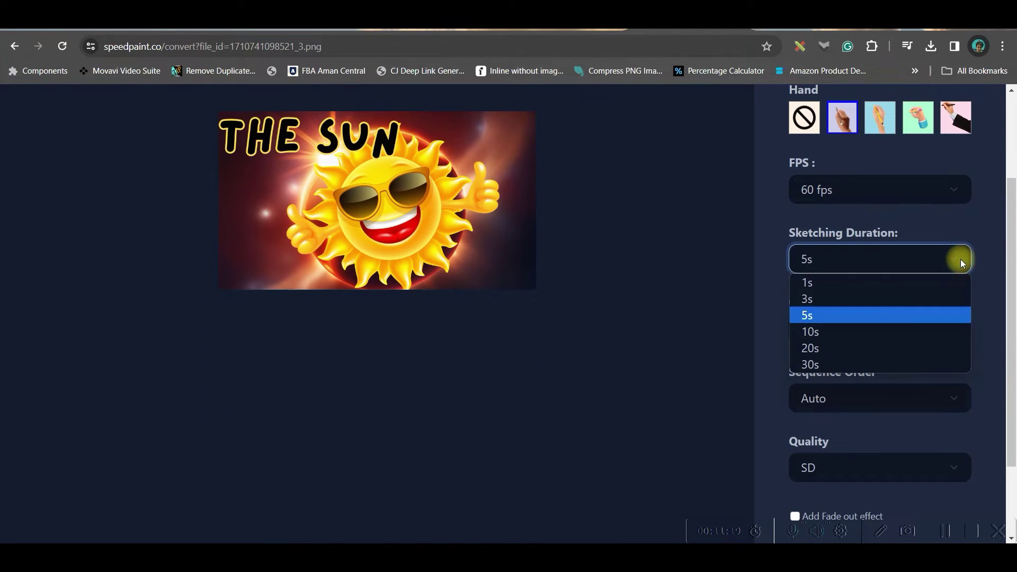
left_click(900, 315)
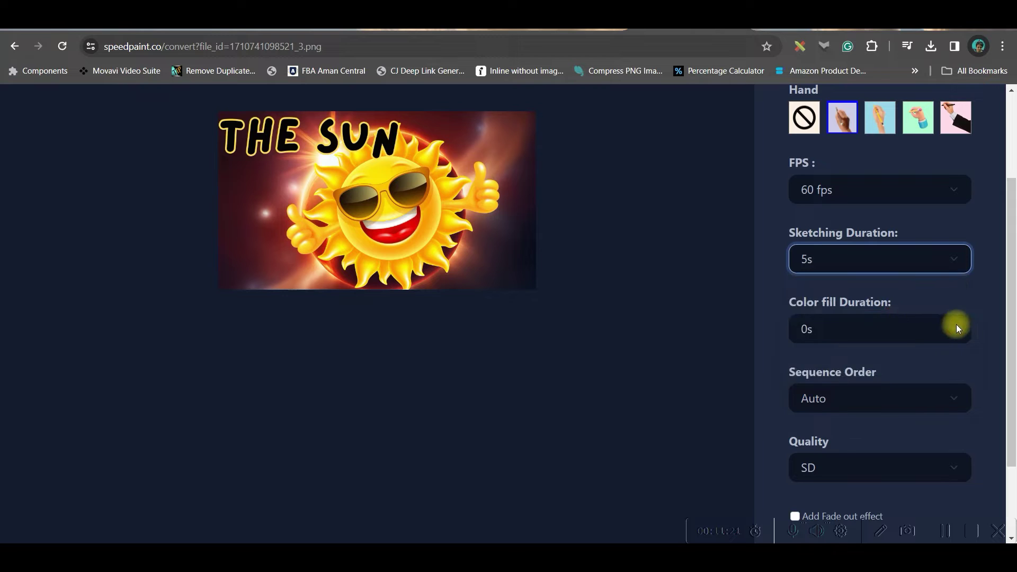
left_click(957, 325)
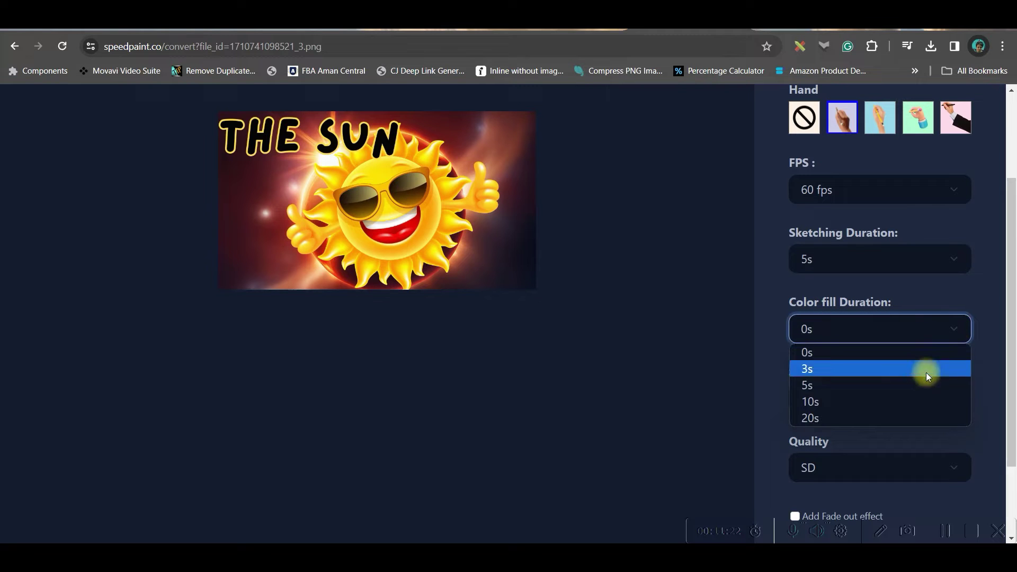
left_click(902, 404)
left_click(909, 405)
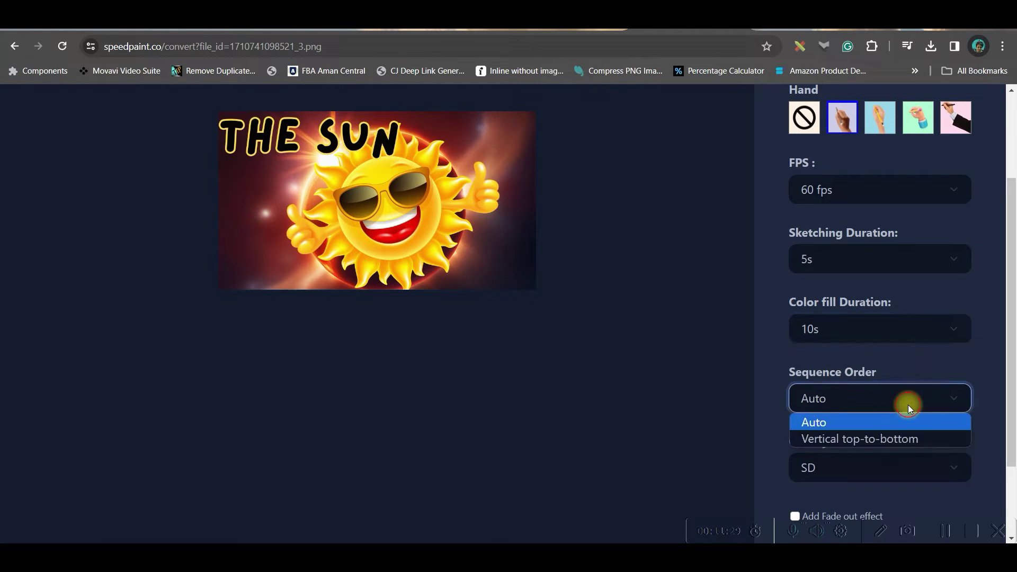
left_click(887, 438)
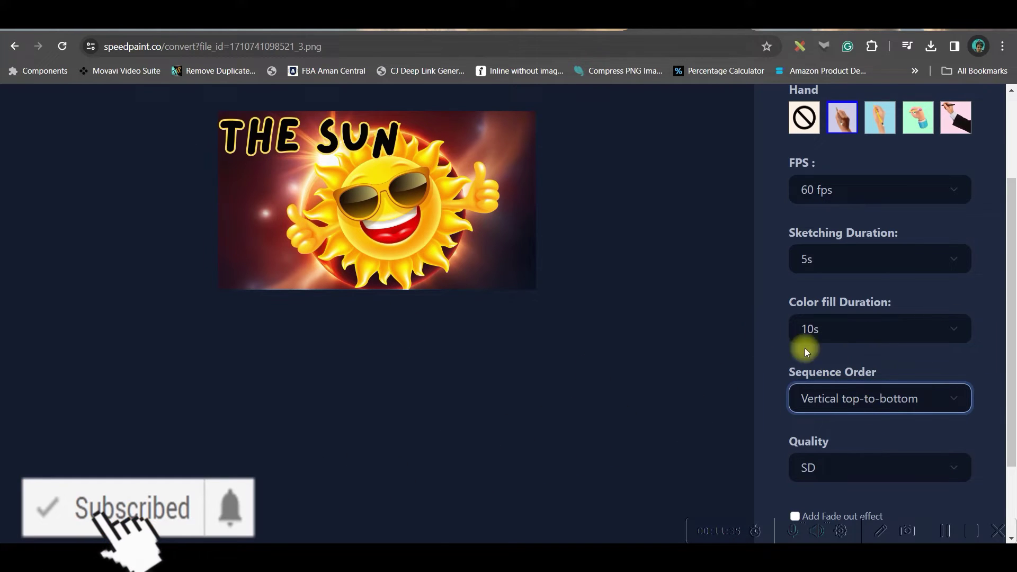
left_click(865, 399)
left_click(842, 419)
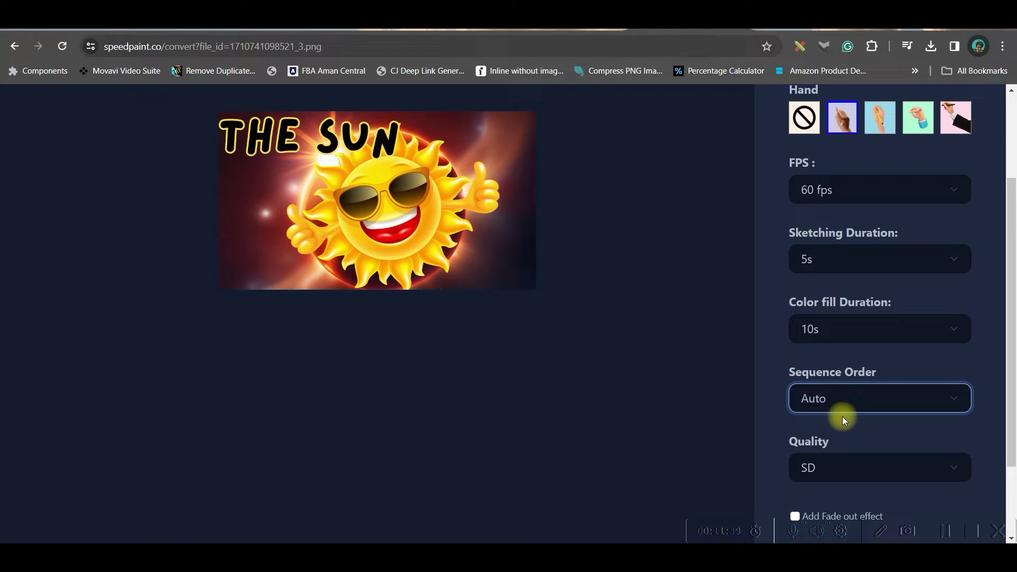
Set output quality to HD and animate the sun into a hand-drawing video
left_click(868, 478)
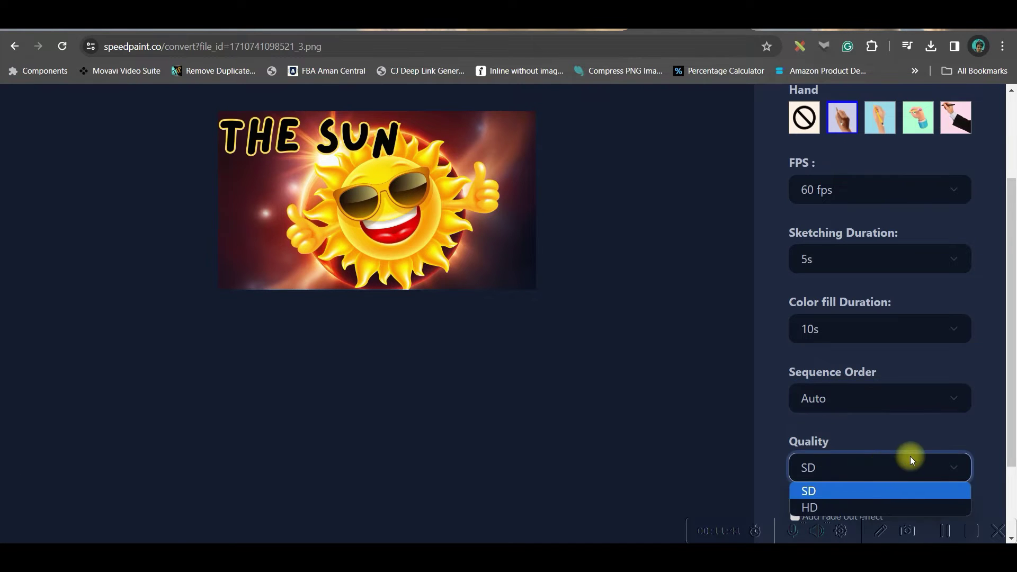
scroll(910, 456, "down", 1)
left_click(885, 371)
left_click(864, 404)
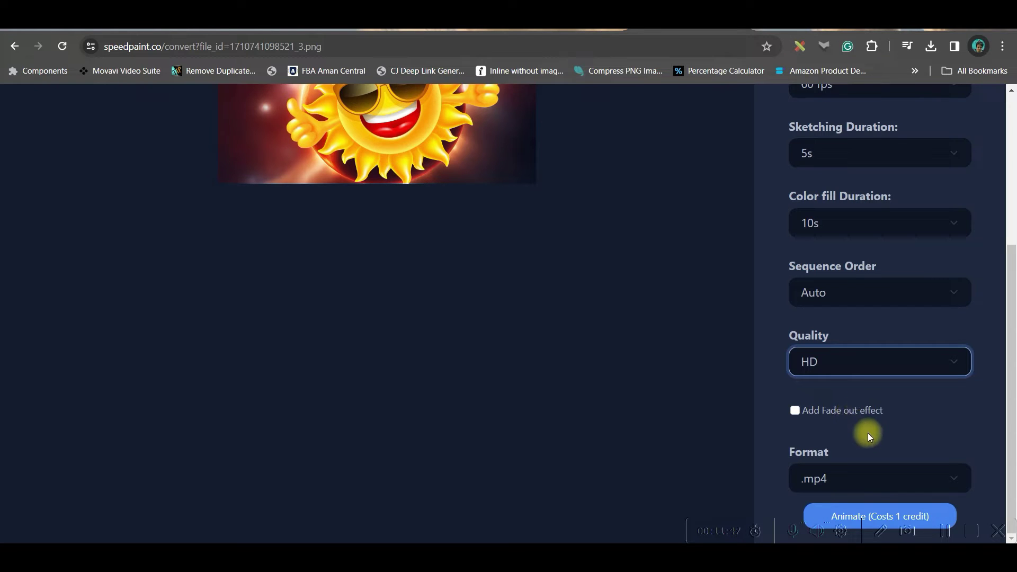
left_click(882, 512)
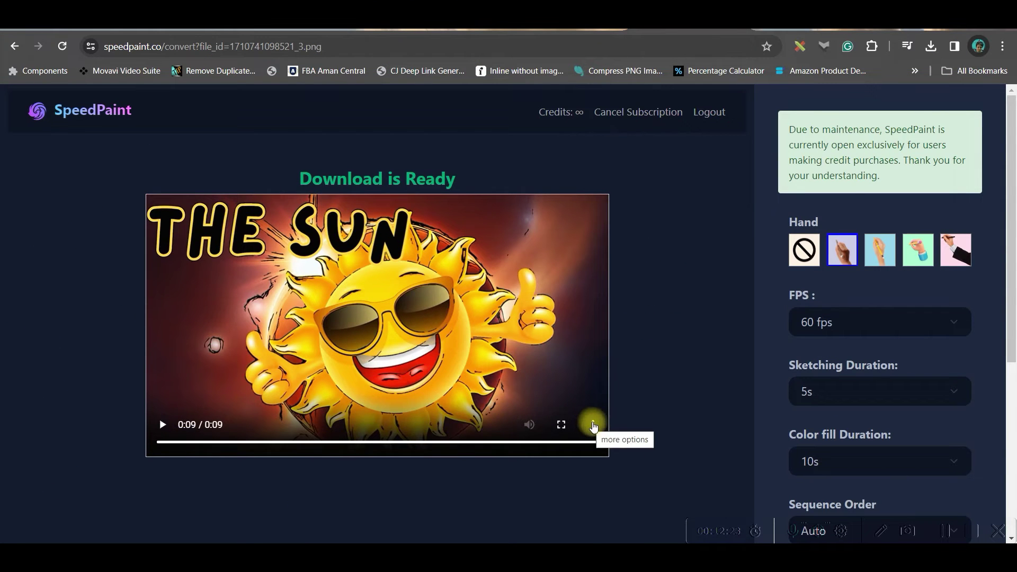
Download the finished sun sketch video from SpeedPaint's more-options menu
left_click(593, 427)
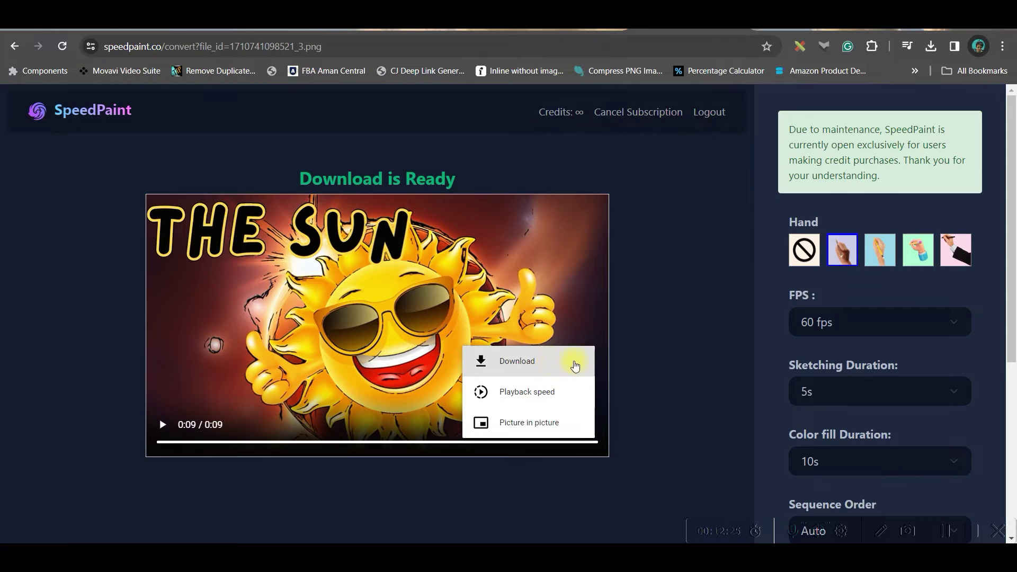
left_click(695, 362)
scroll(942, 345, "down", 4)
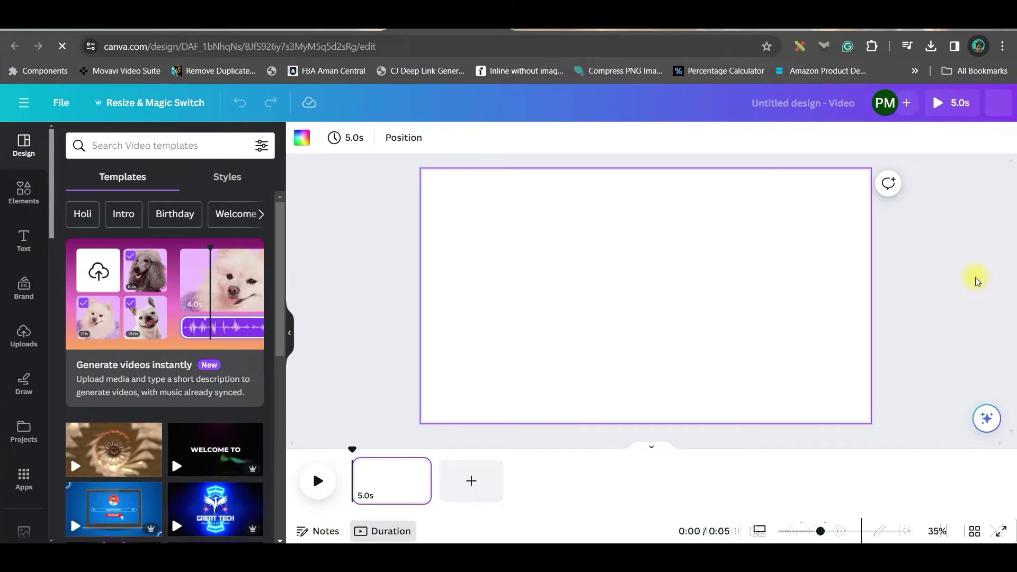
Upload the sketch video into Canva Uploads and add the green robot video to the page
left_click(24, 340)
left_click(175, 181)
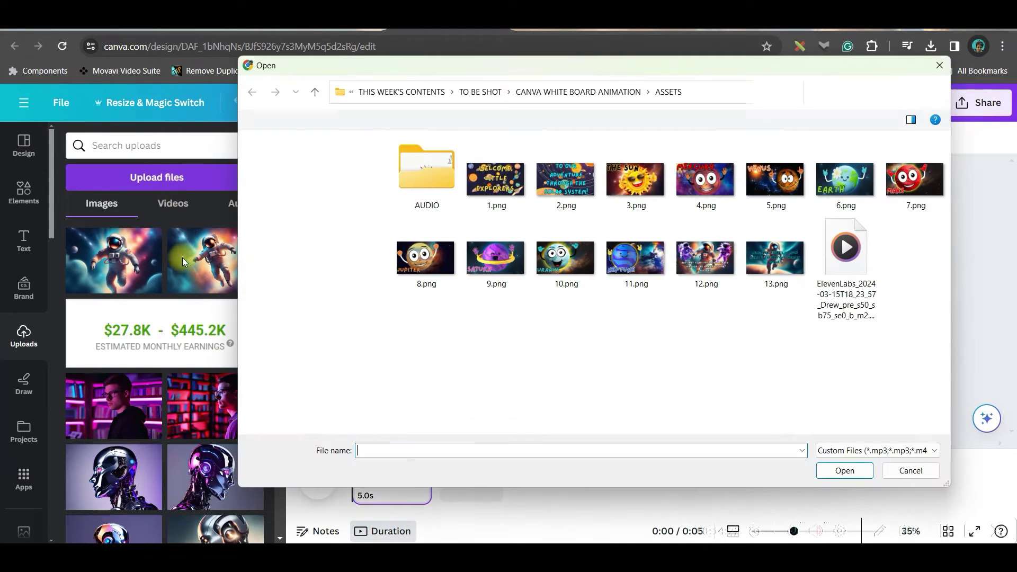
double_click(437, 180)
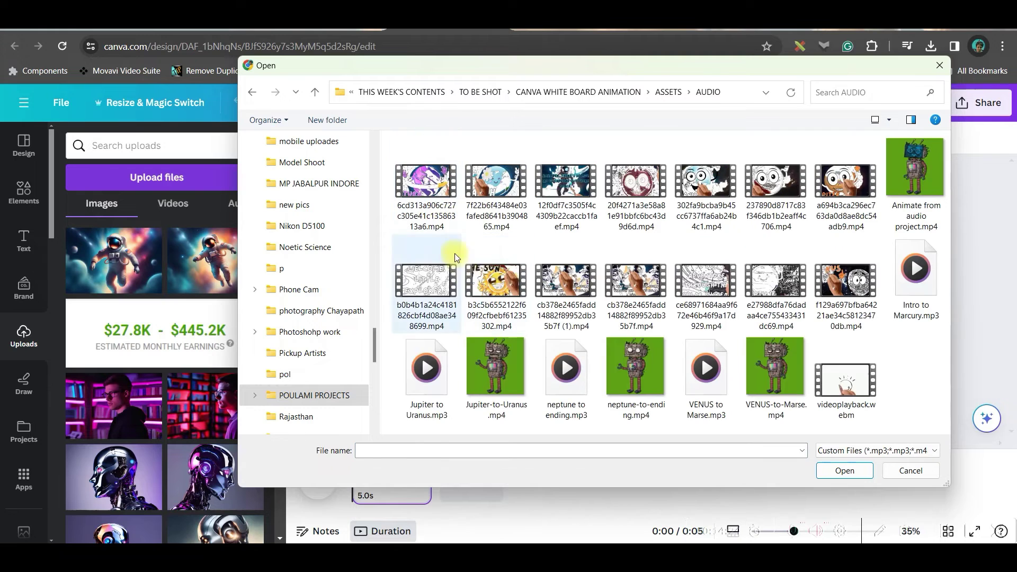
left_click(435, 184)
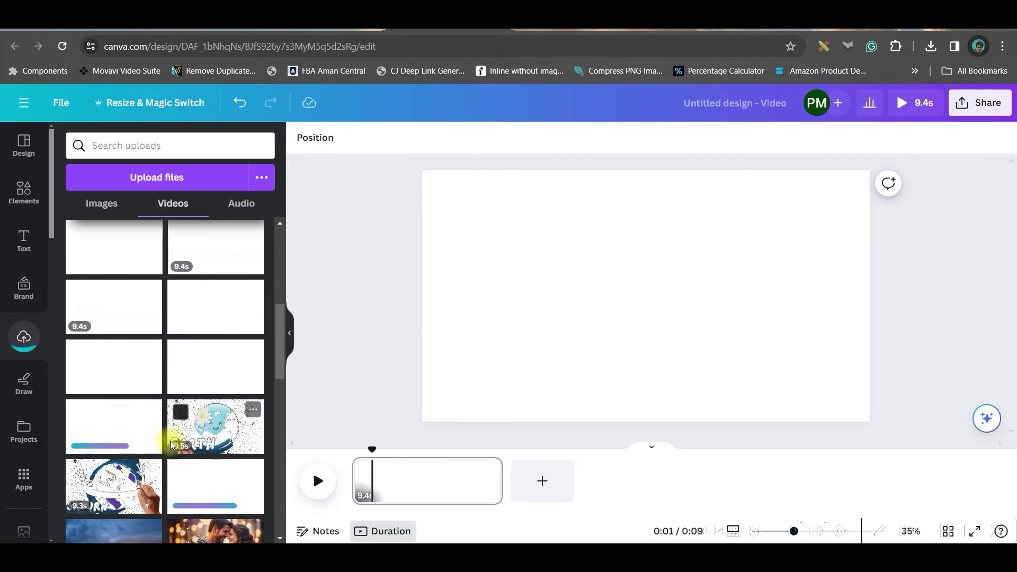
scroll(174, 445, "up", 5)
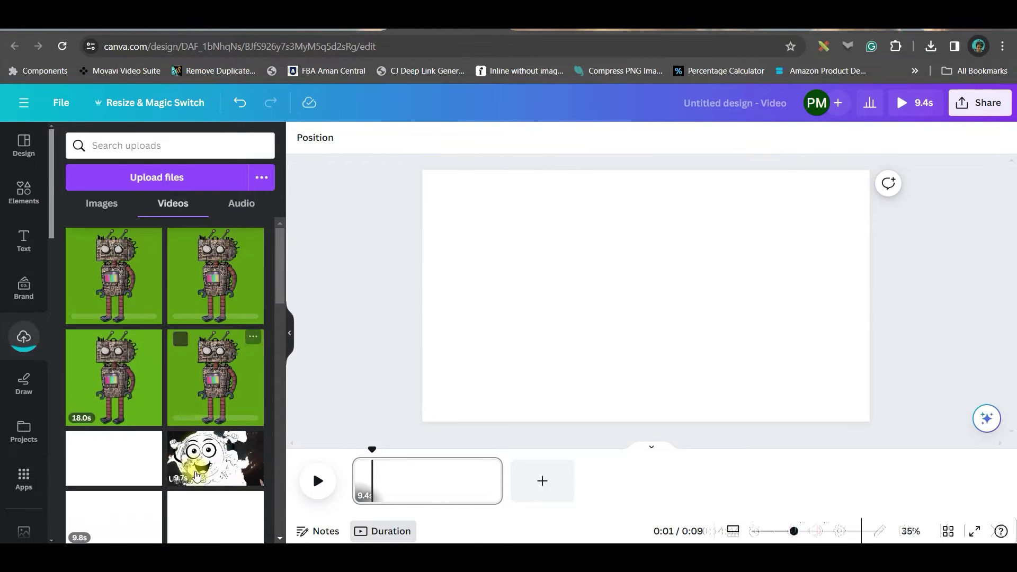
scroll(178, 416, "down", 5)
scroll(226, 321, "up", 3)
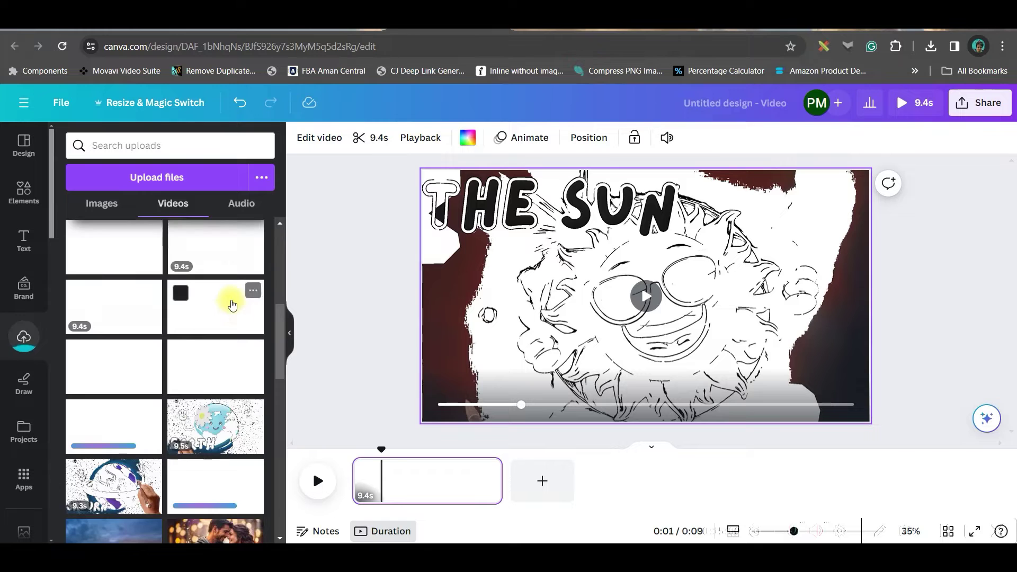
scroll(229, 325, "up", 3)
left_click(229, 327)
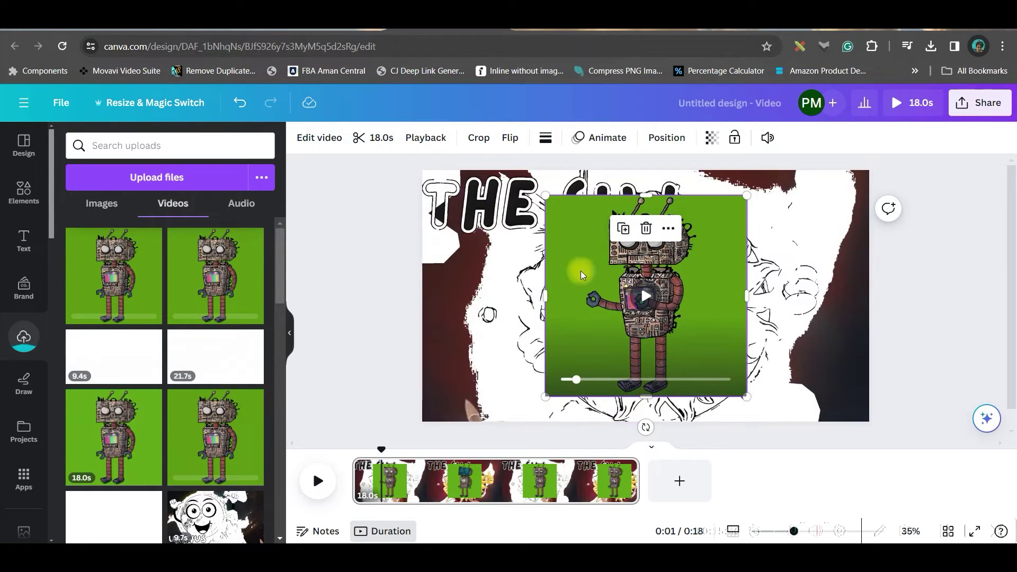
Remove the robot video's green background with Background Remover and enlarge it
left_click(321, 140)
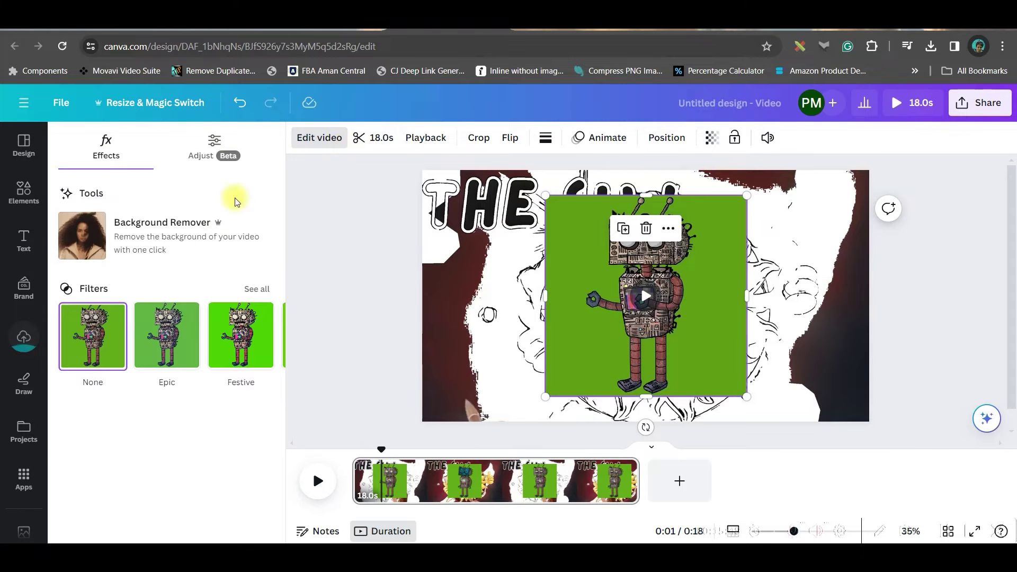
left_click(151, 227)
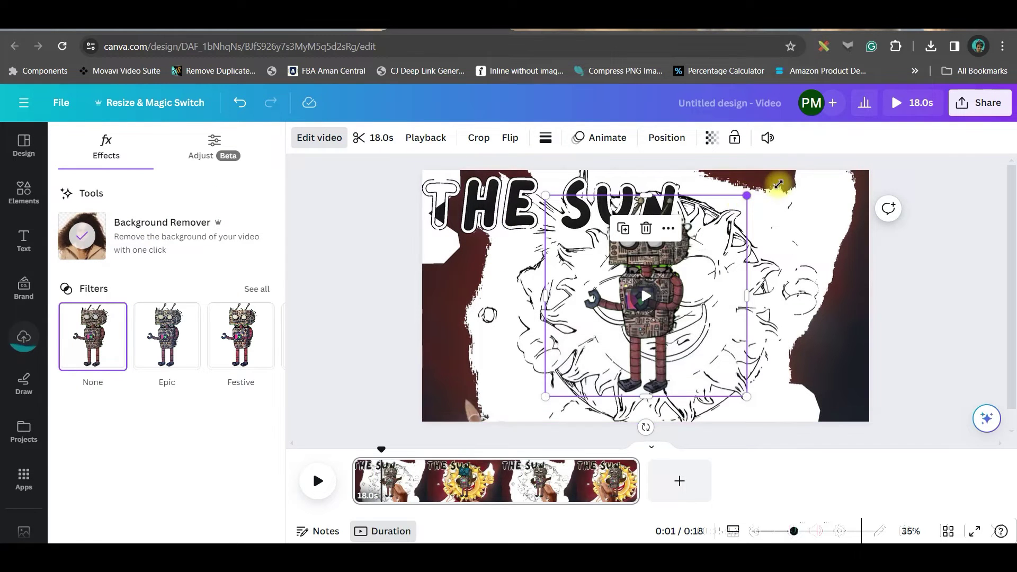
left_click_drag(746, 197, 768, 175)
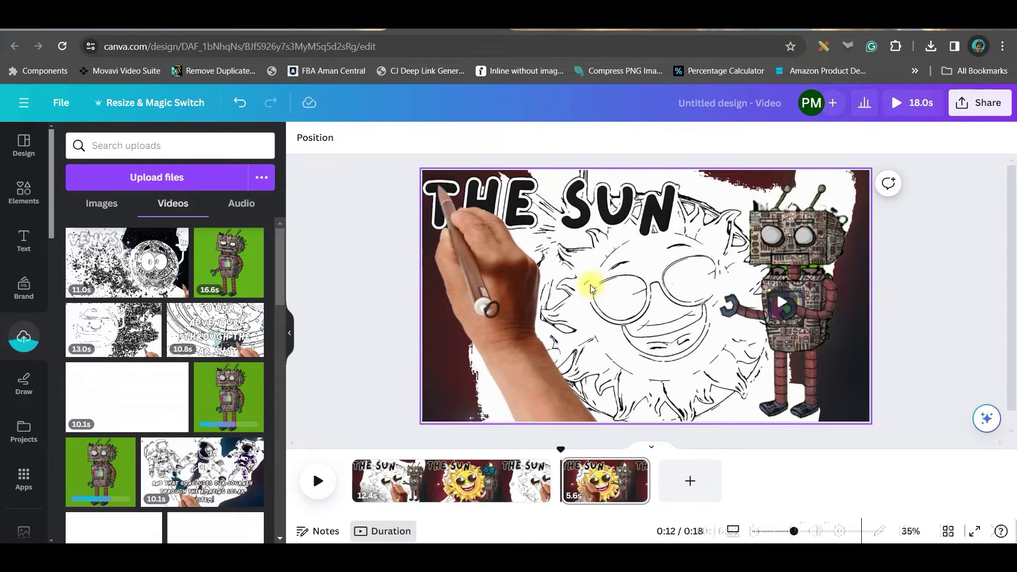
Replace the Sun video on page 2 with the Mercury sketch video set as page background
left_click(526, 229)
key("Delete")
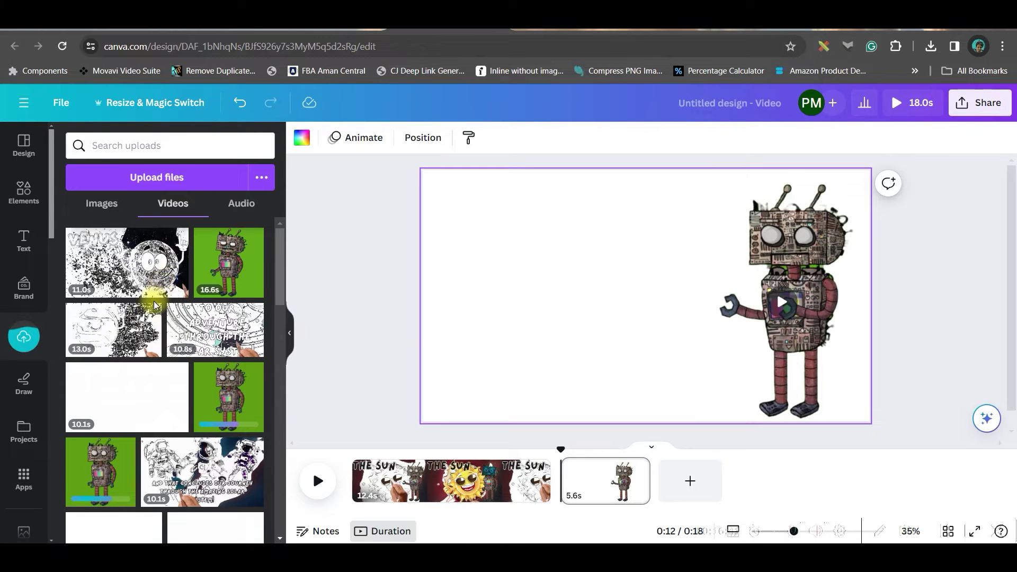
scroll(156, 306, "down", 3)
scroll(195, 386, "down", 3)
scroll(199, 426, "down", 3)
scroll(199, 427, "down", 2)
left_click(215, 318)
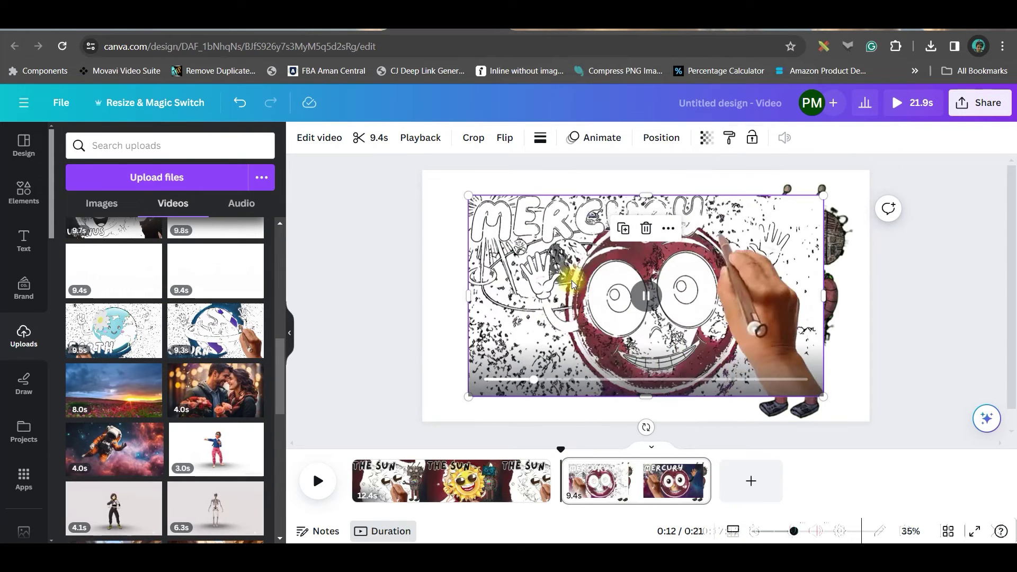
right_click(572, 282)
left_click(672, 467)
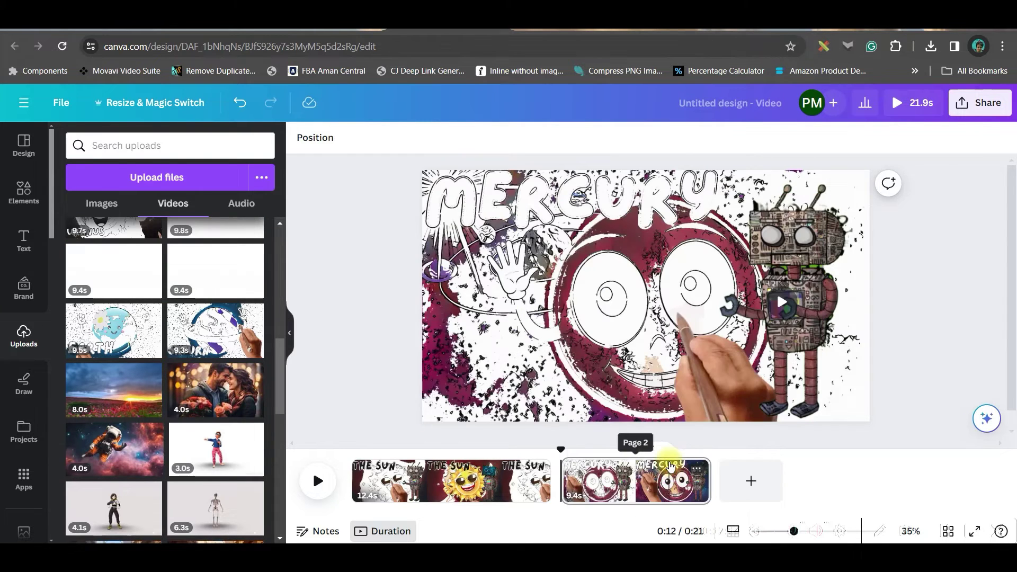
left_click(646, 478)
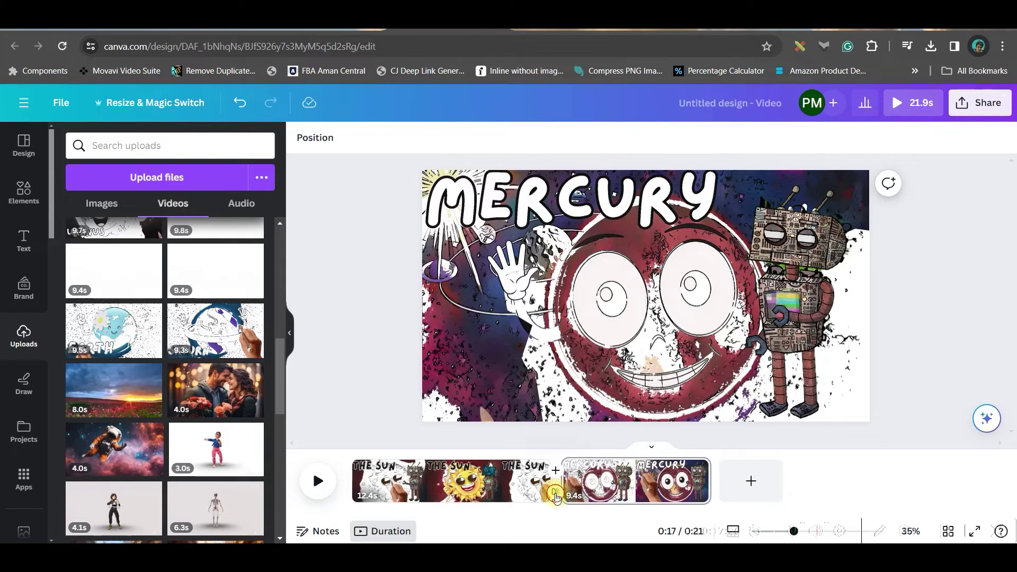
Add a transition between the two pages, settling on Match & Move instead of Dissolve
left_click(555, 497)
left_click(171, 206)
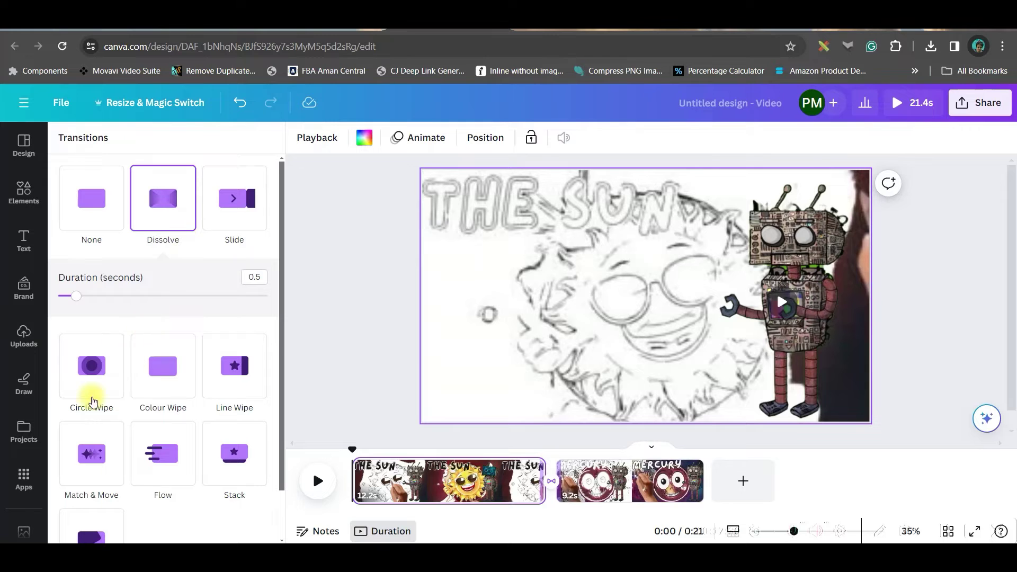
scroll(233, 478, "down", 1)
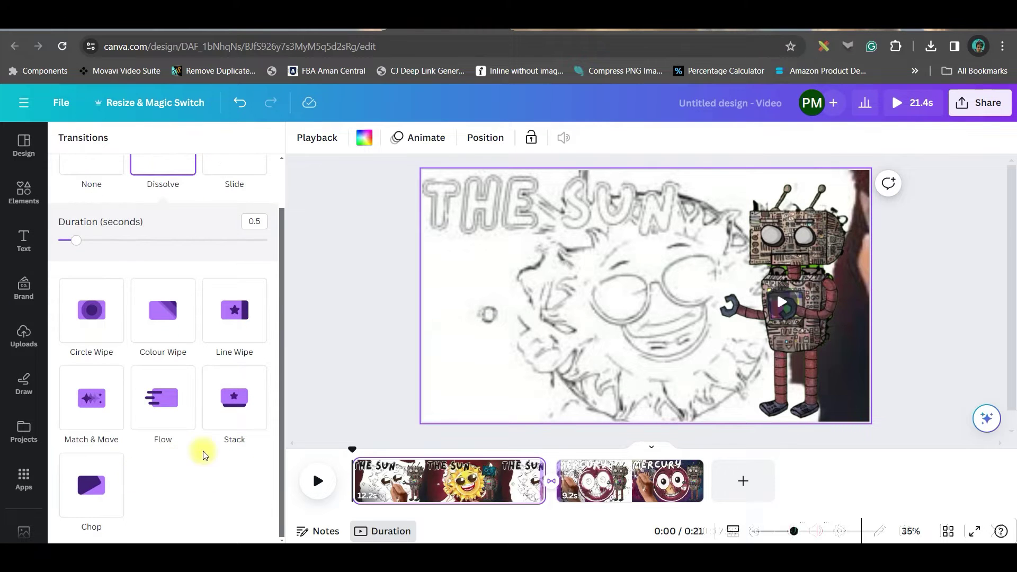
left_click(91, 397)
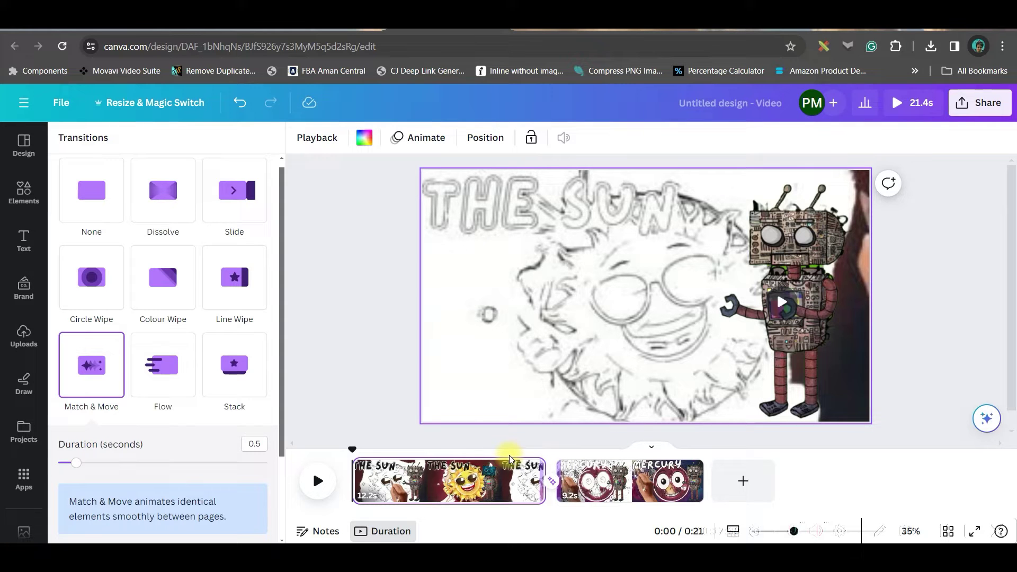
left_click(742, 320)
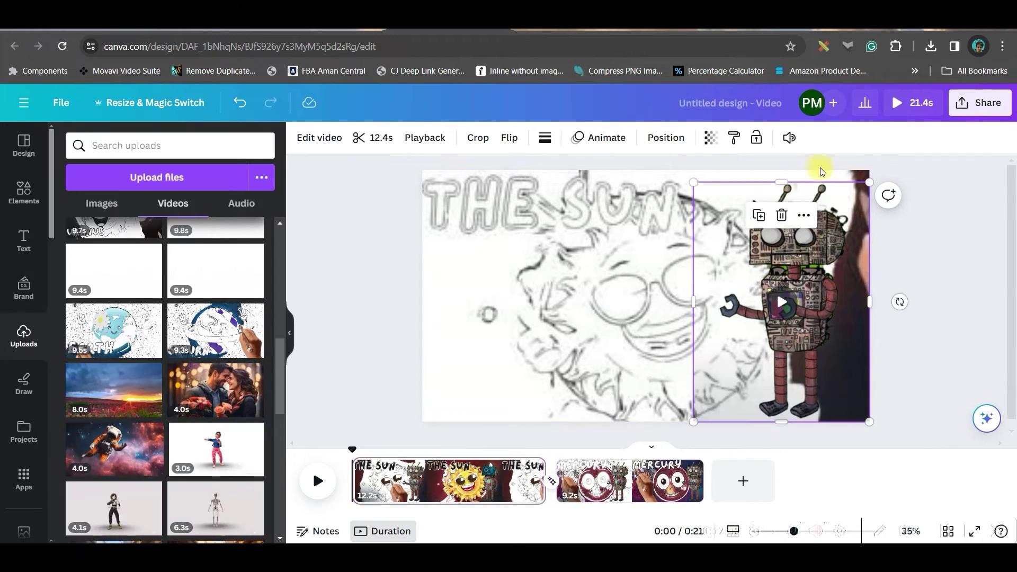
key("Escape")
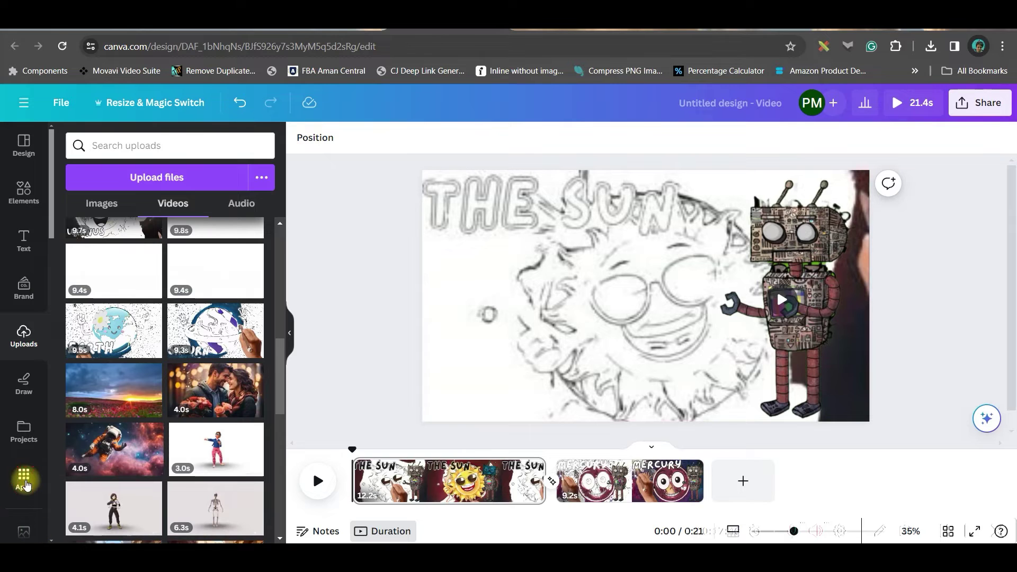
scroll(28, 492, "down", 3)
Search the music library for Happy and add the Upbeat Positive Pop track to the timeline
left_click(24, 319)
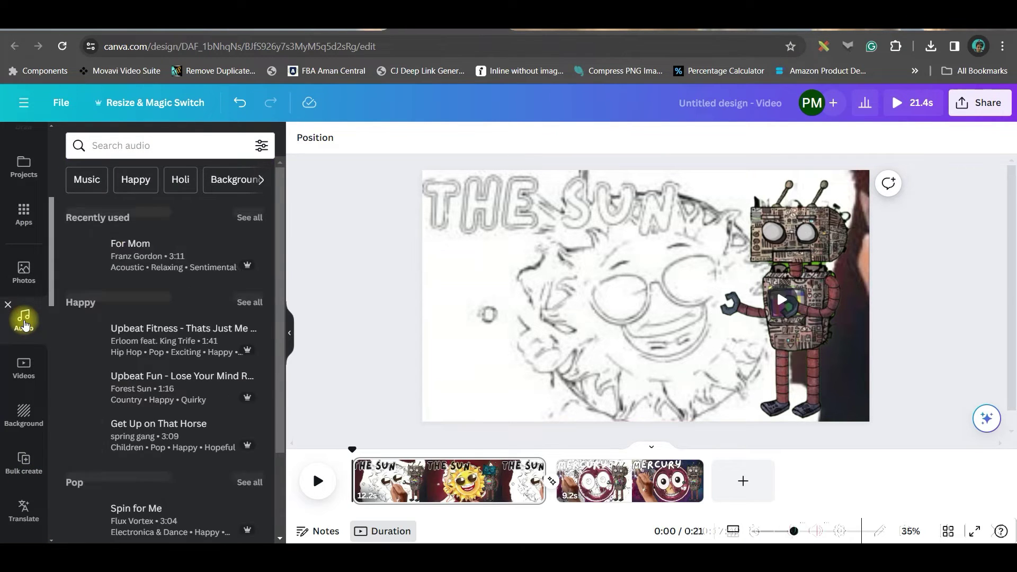
left_click(135, 179)
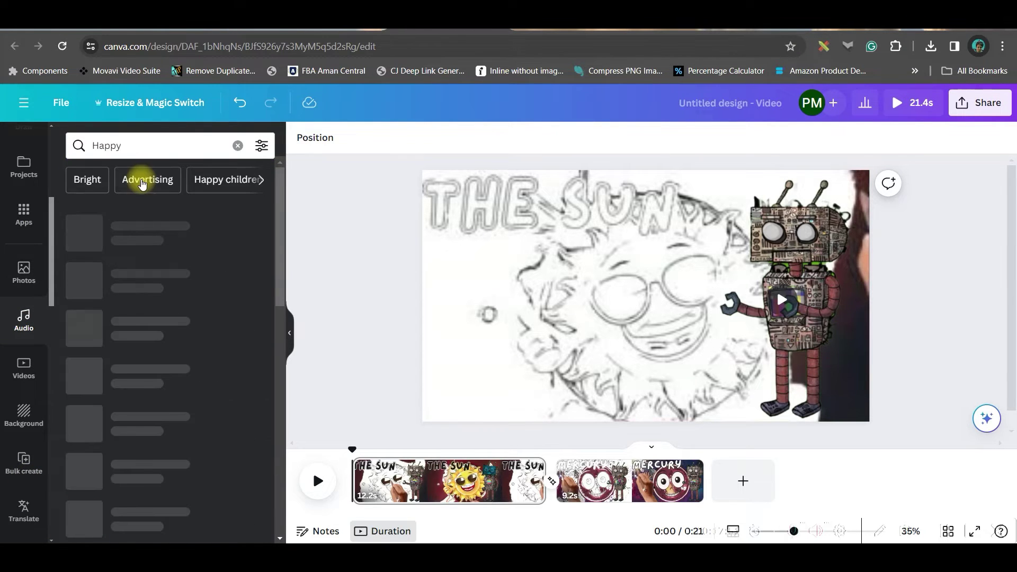
scroll(79, 374, "down", 3)
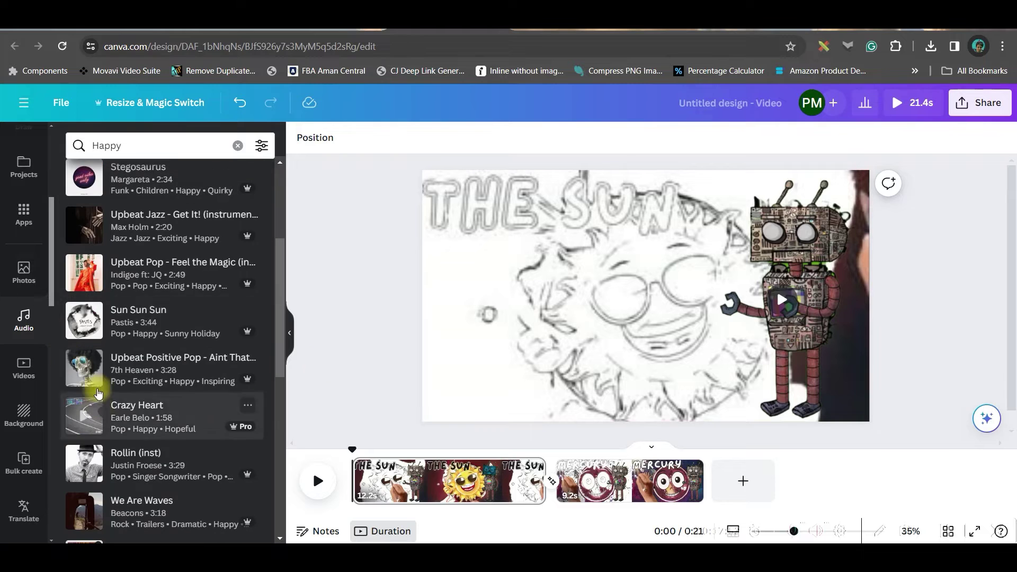
mouse_move(125, 367)
left_mouse_down()
mouse_move(398, 503)
mouse_move(357, 503)
mouse_move(358, 493)
left_mouse_up()
left_click(659, 481)
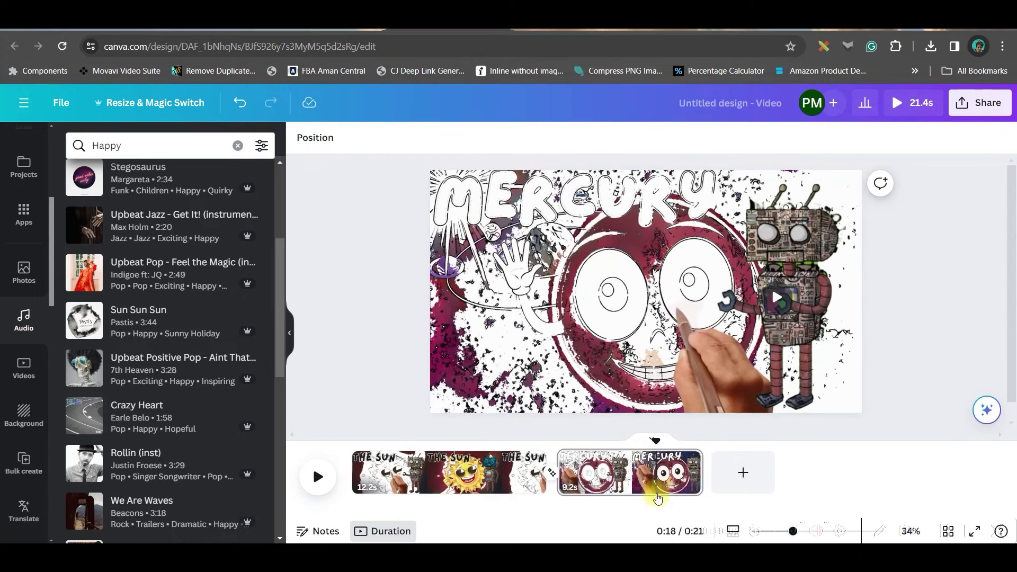
scroll(49, 295, "up", 3)
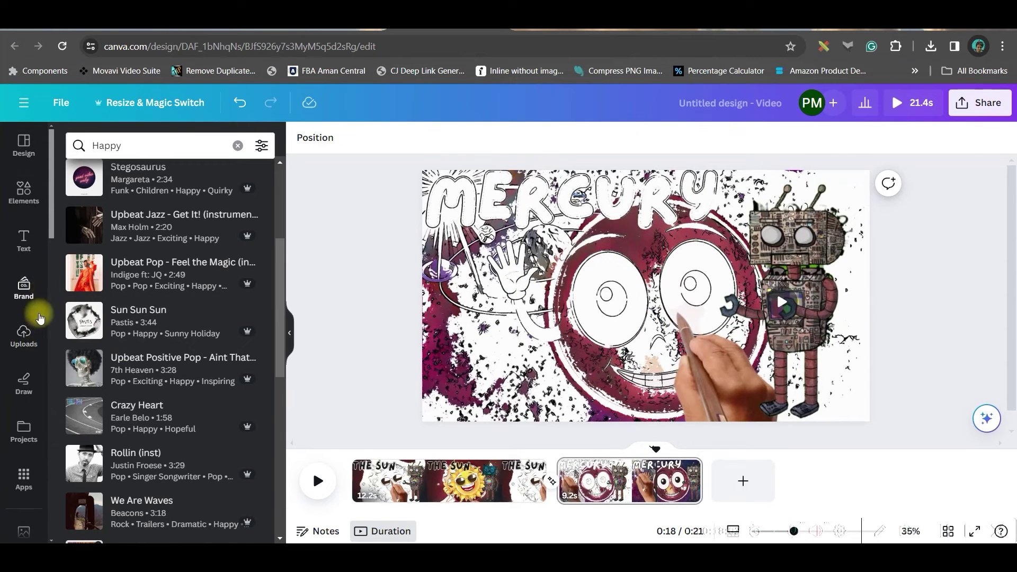
Add an uploaded audio track from Uploads > Audio under the full video timeline
left_click(24, 334)
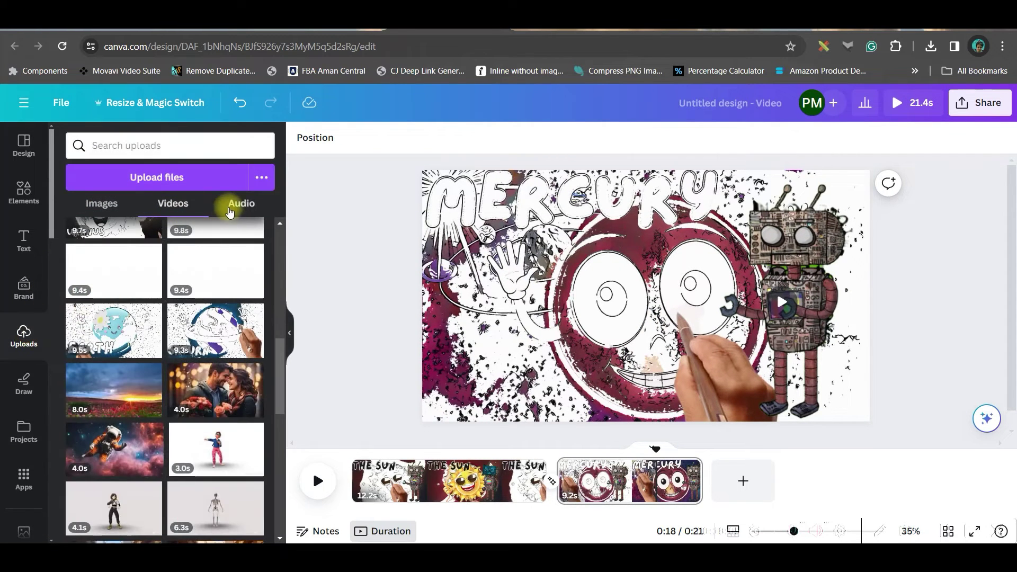
left_click(230, 208)
scroll(208, 343, "down", 2)
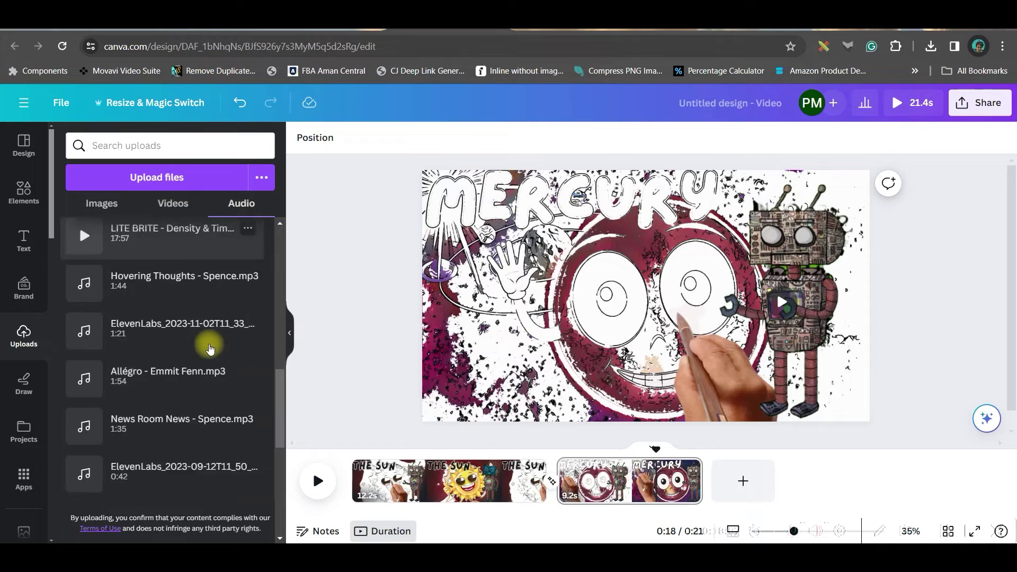
scroll(209, 349, "down", 5)
scroll(197, 345, "down", 2)
scroll(198, 393, "down", 1)
scroll(169, 353, "down", 5)
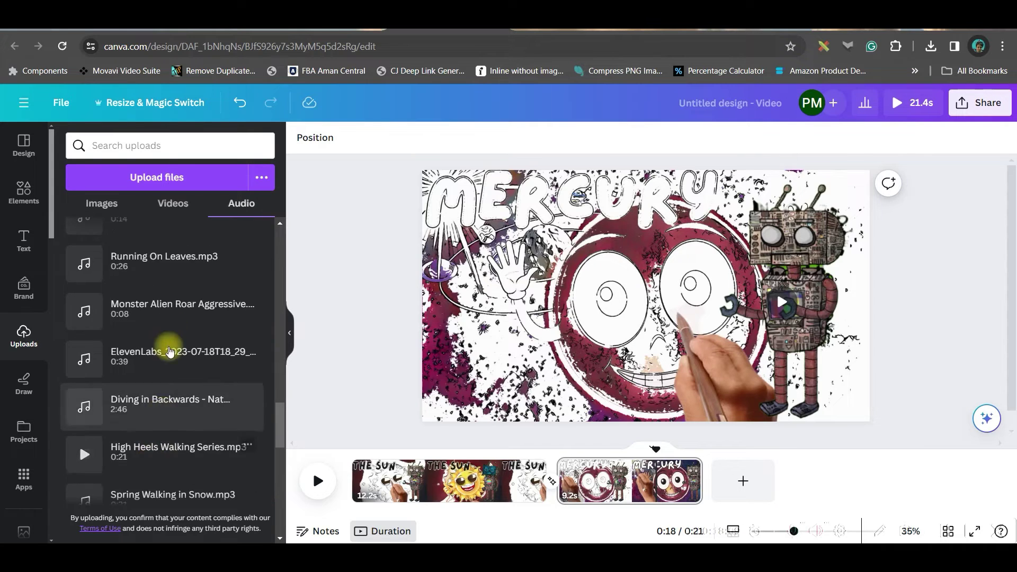
left_click_drag(169, 353, 347, 489)
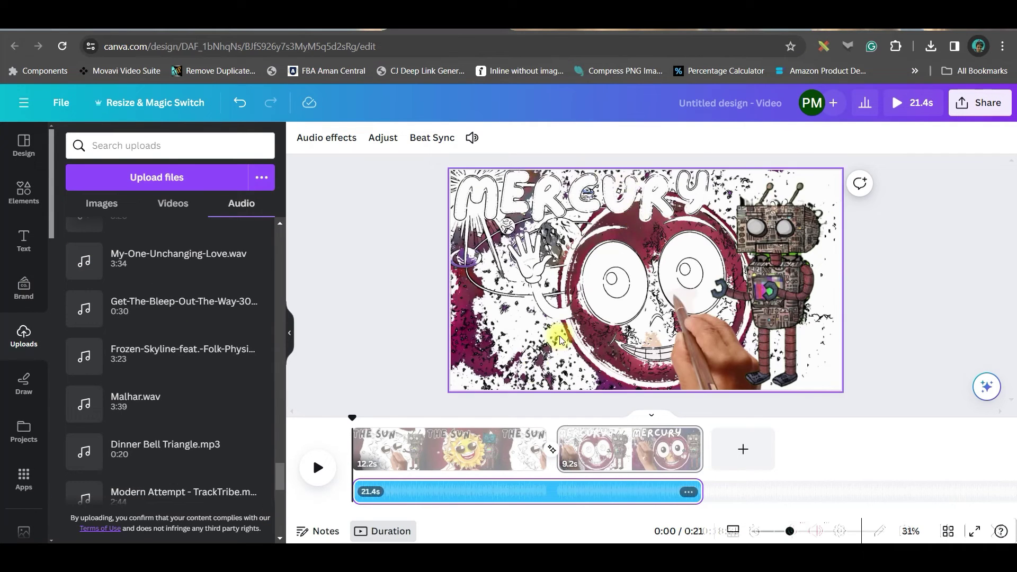
Lower the music volume to 36 and set 0.8-second fade in and fade out
left_click(474, 139)
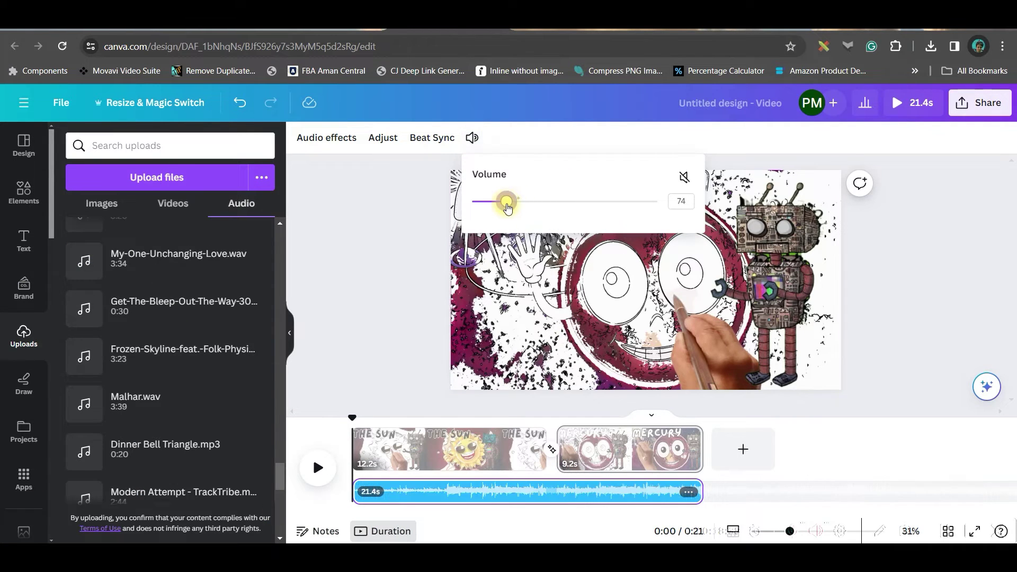
left_click(389, 140)
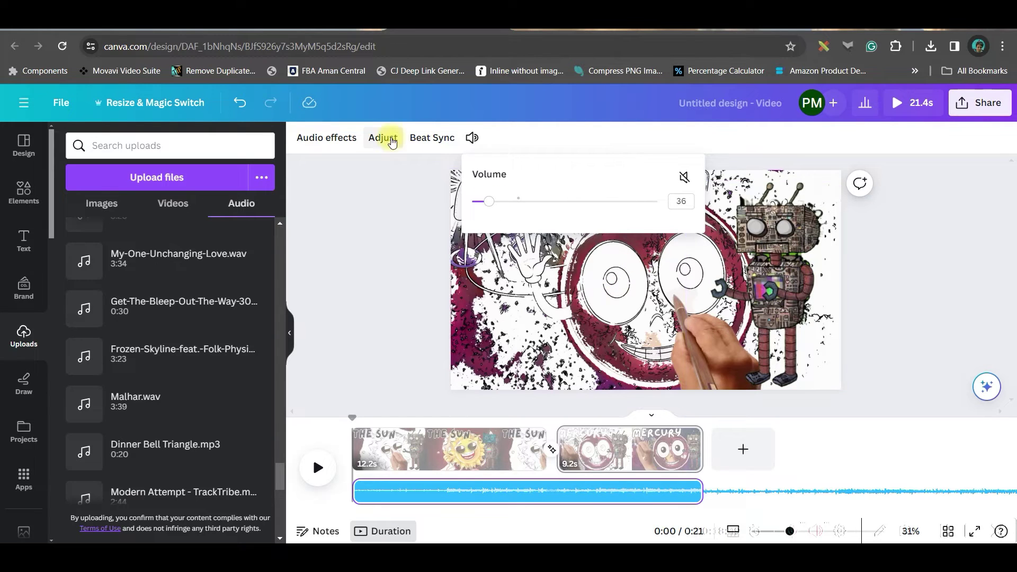
left_click(590, 497)
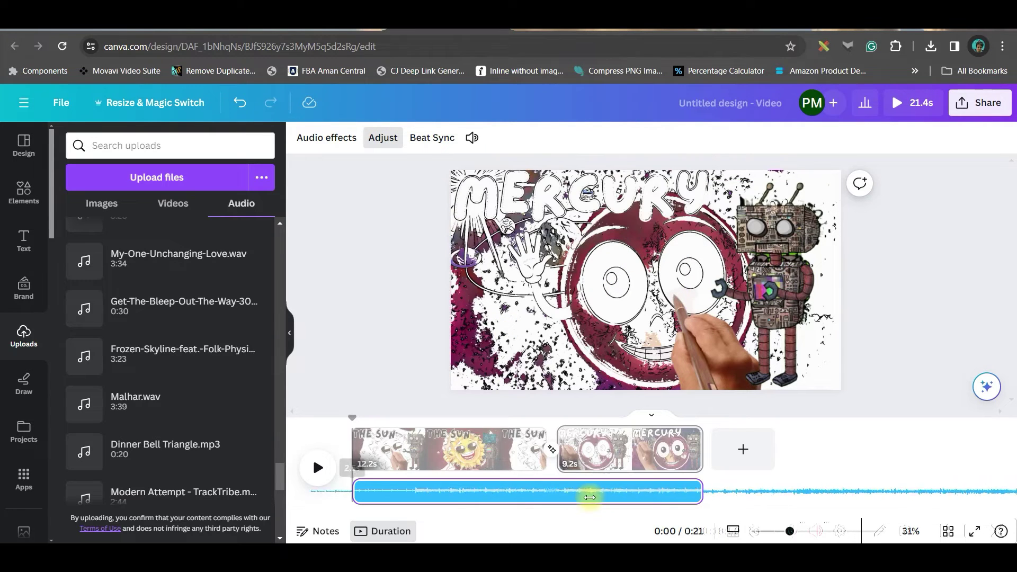
left_click(334, 139)
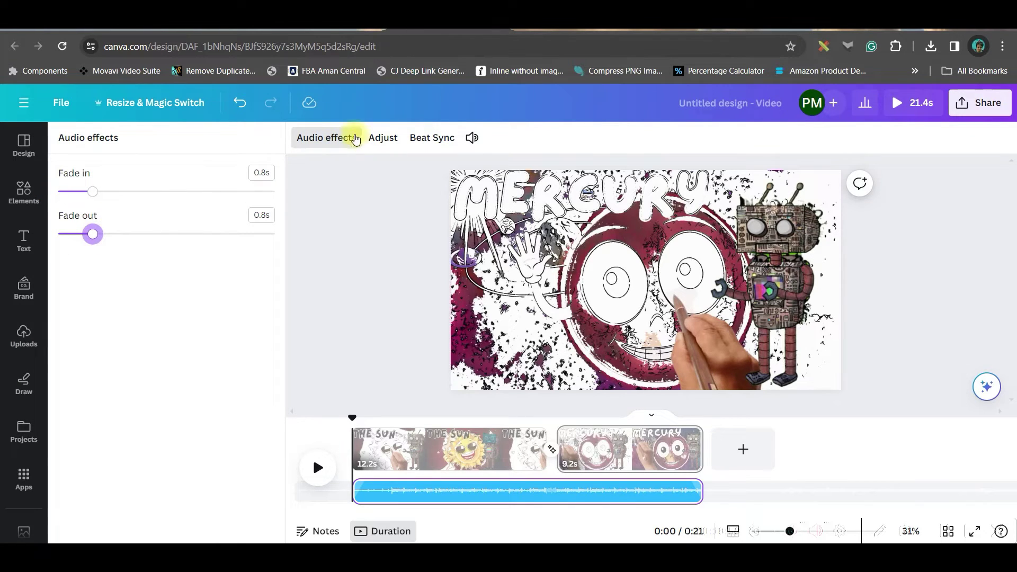
Set up an MP4 Video download of both pages via Share > Download
mouse_move(1009, 477)
left_click(989, 110)
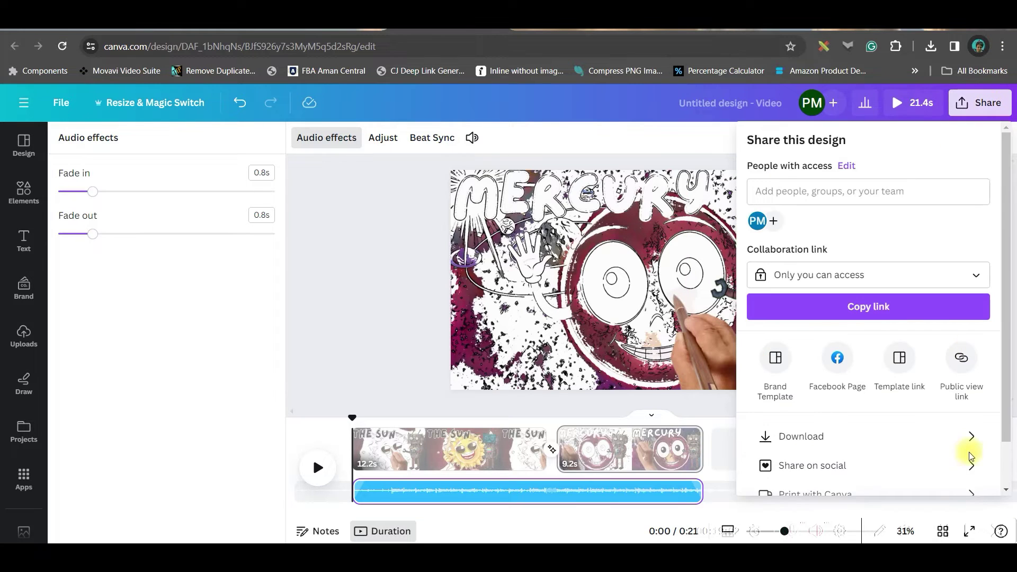
left_click(829, 440)
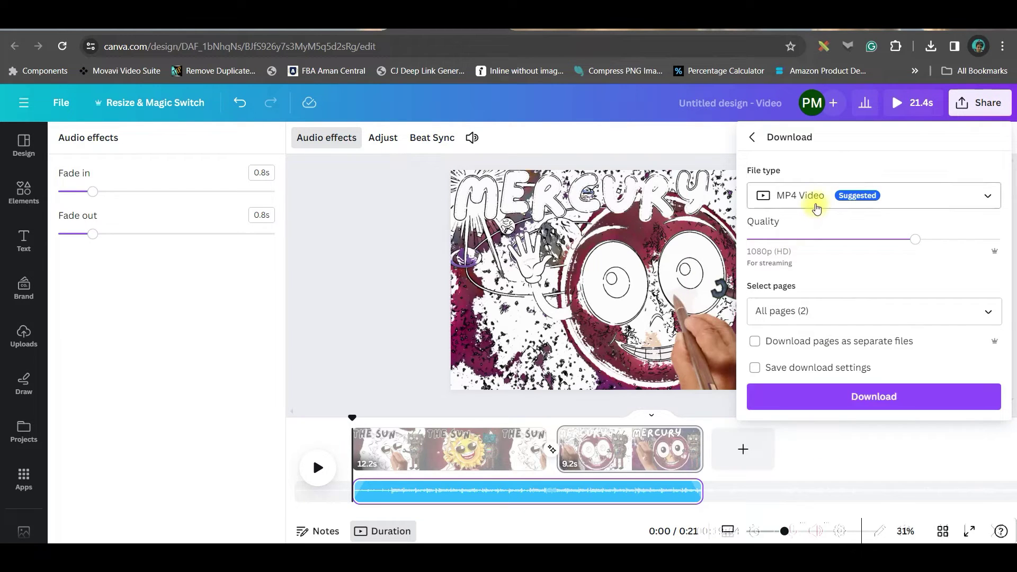